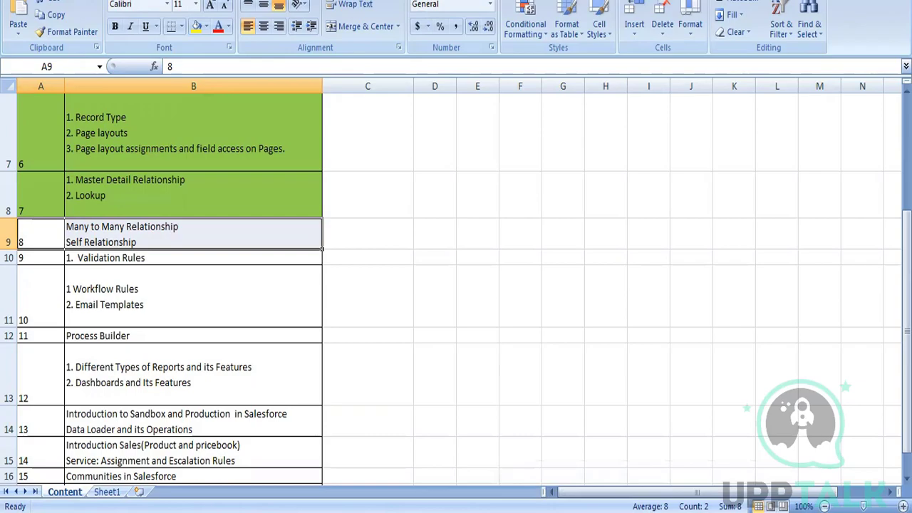
# - Switch to the Notepad++ notes and add "patient" and, four lines below it, "doctor" under the existing list
pyautogui.hotkey('alt', 'Tab')
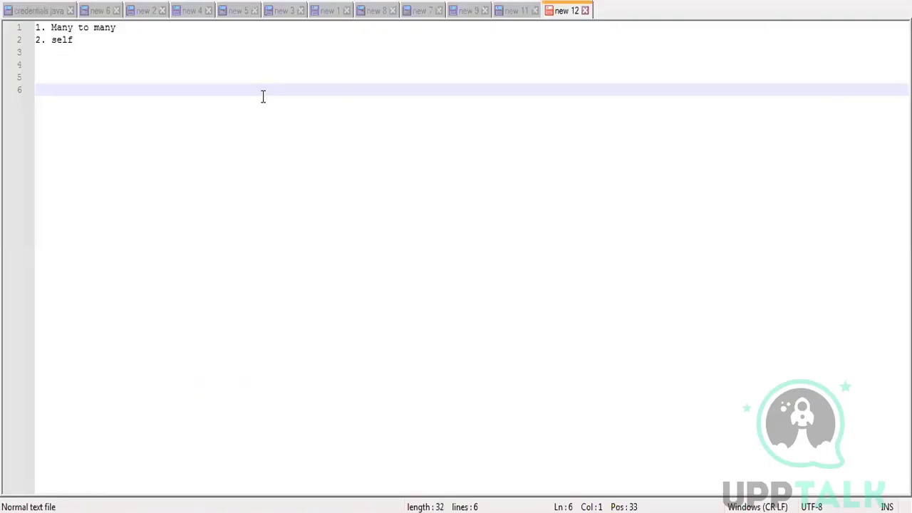
pyautogui.press('Return')
pyautogui.write('pat')
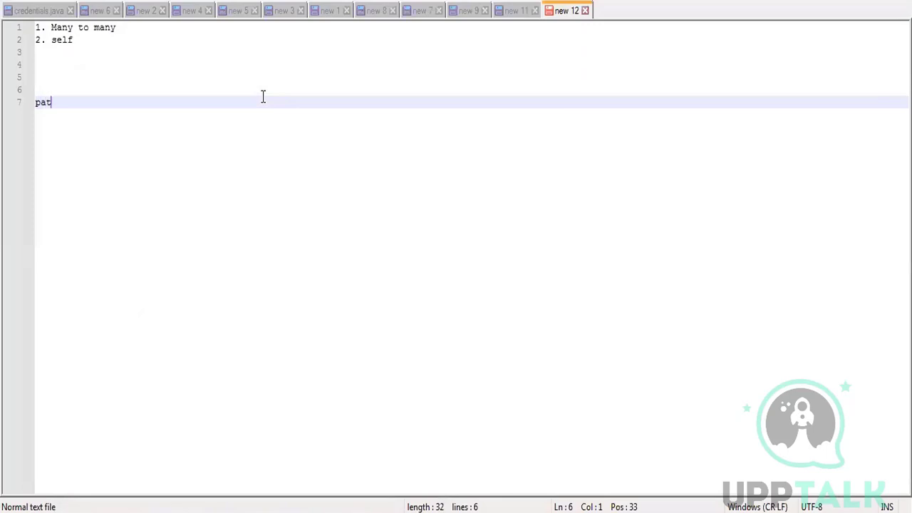
pyautogui.write('ient')
pyautogui.press('Return')
pyautogui.press('Return')
pyautogui.press('Return')
pyautogui.press('Return')
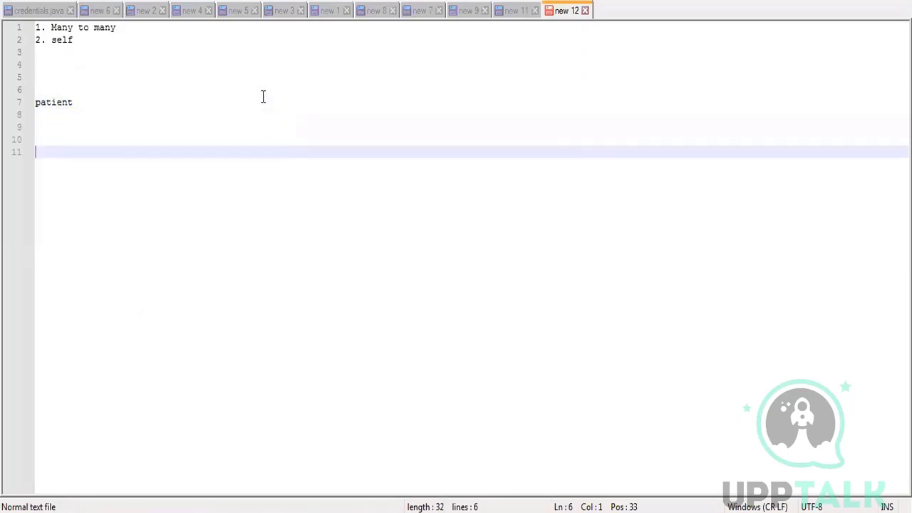
pyautogui.write('doctor')
# - Add the line "junction object: it would be child of both" three lines below "doctor"
pyautogui.click(263, 96)
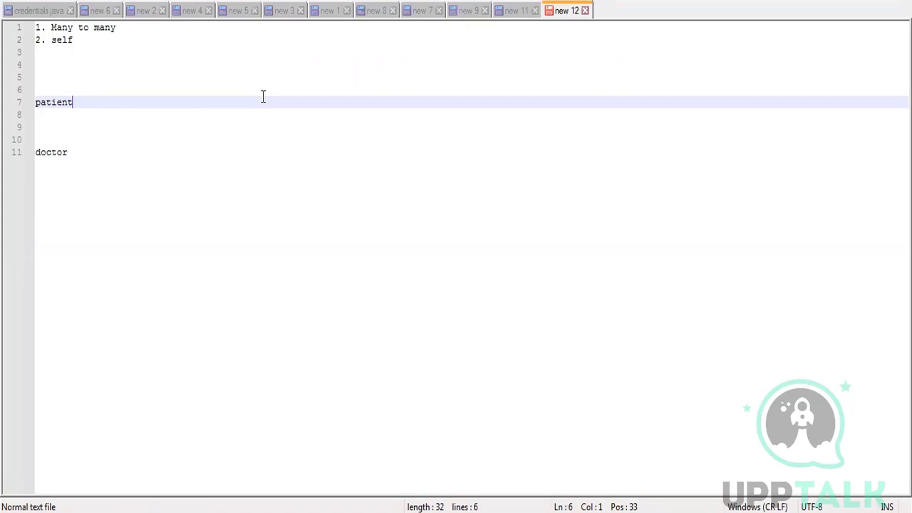
pyautogui.click(121, 208)
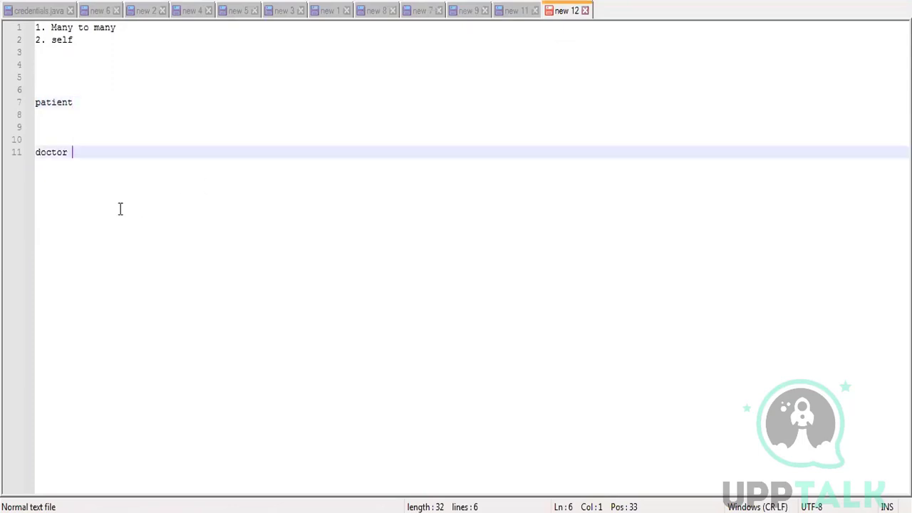
pyautogui.press('Return')
pyautogui.press('Return')
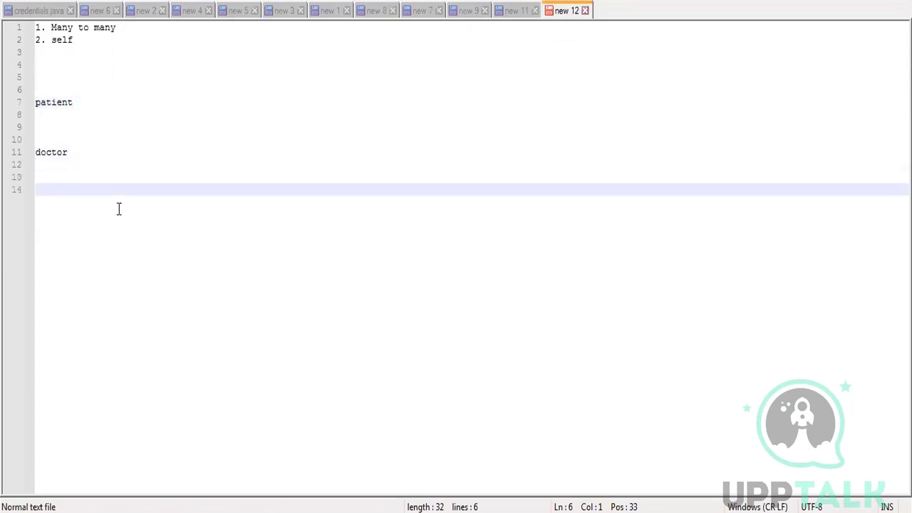
pyautogui.write('junction object: it wou')
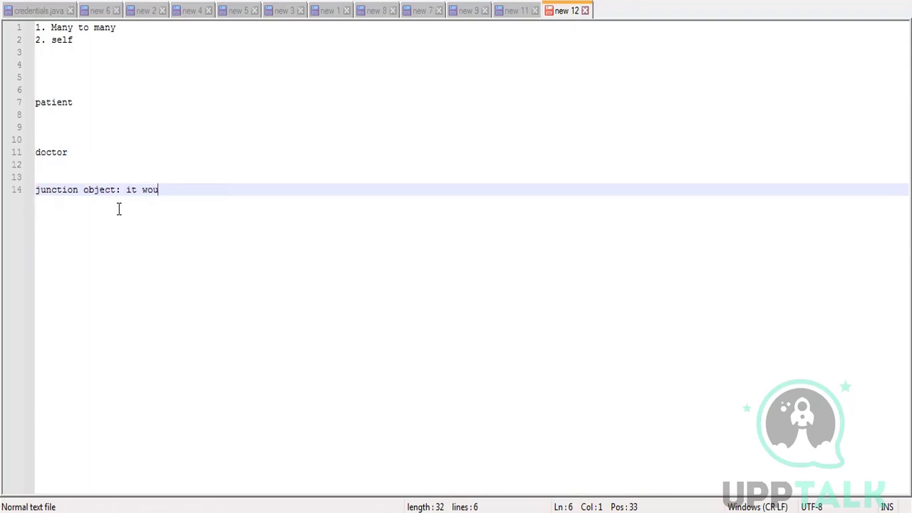
pyautogui.write('ld be child of both')
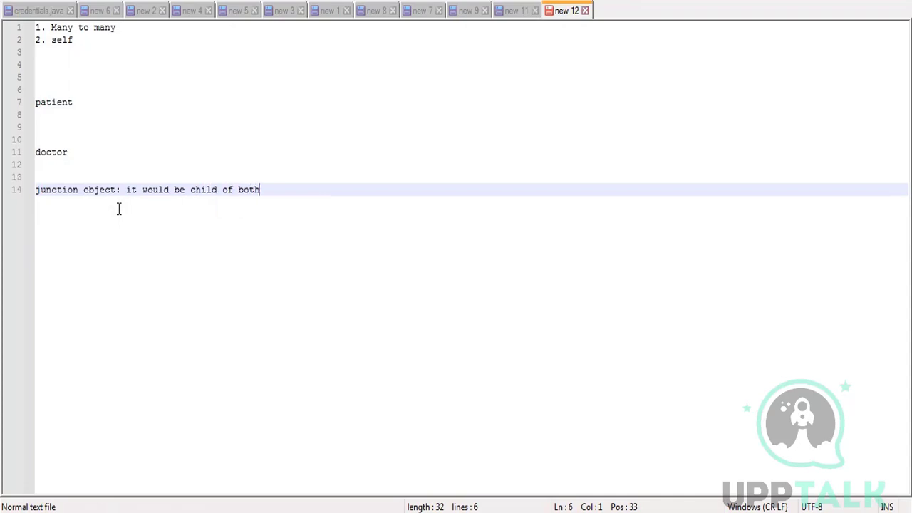
# - Highlight the patient, doctor and junction object entries in turn to review how they relate
pyautogui.doubleClick(63, 102)
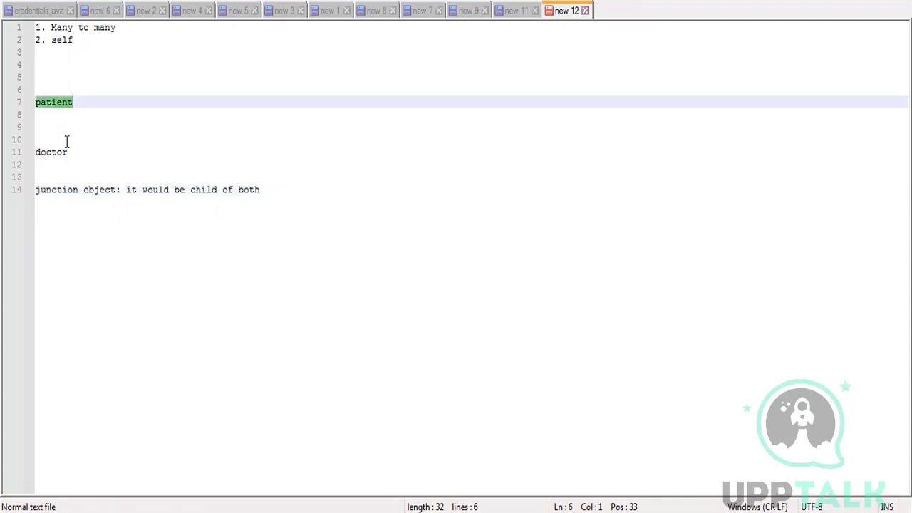
pyautogui.doubleClick(53, 104)
pyautogui.doubleClick(54, 199)
pyautogui.doubleClick(51, 152)
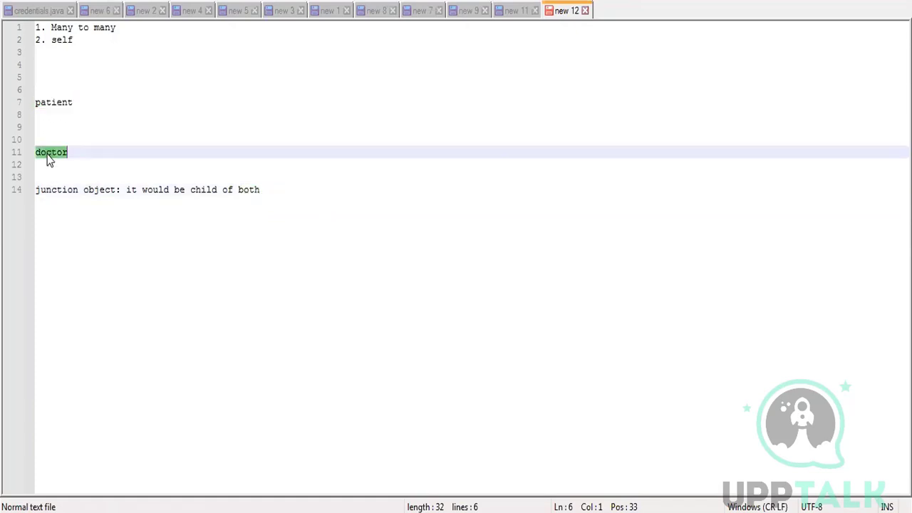
pyautogui.doubleClick(57, 192)
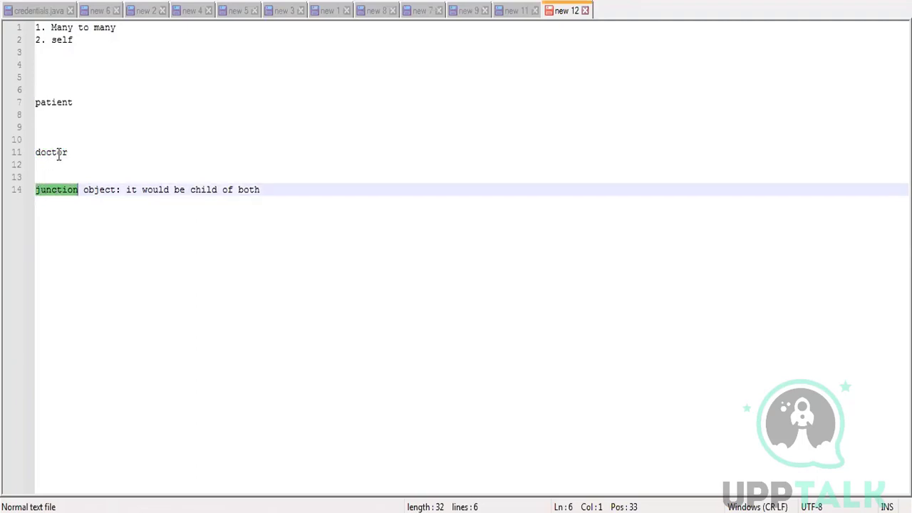
pyautogui.doubleClick(50, 103)
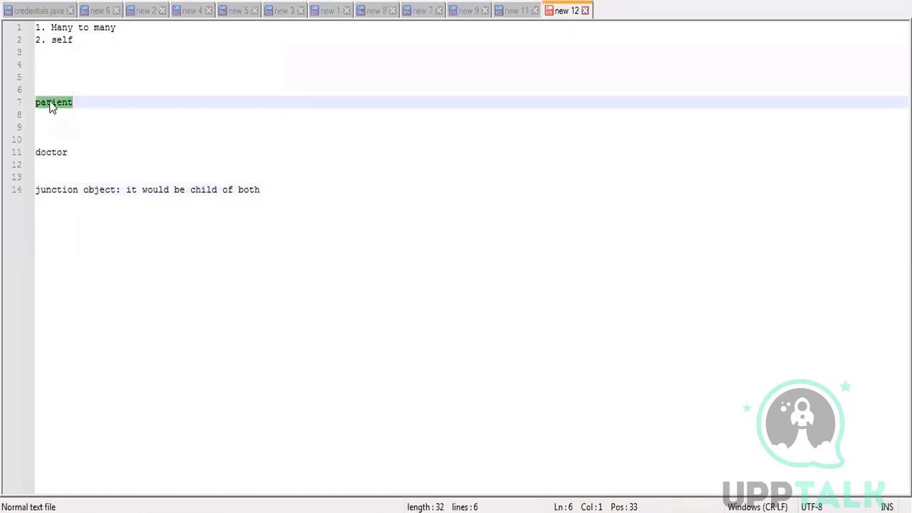
pyautogui.click(40, 153)
pyautogui.doubleClick(41, 153)
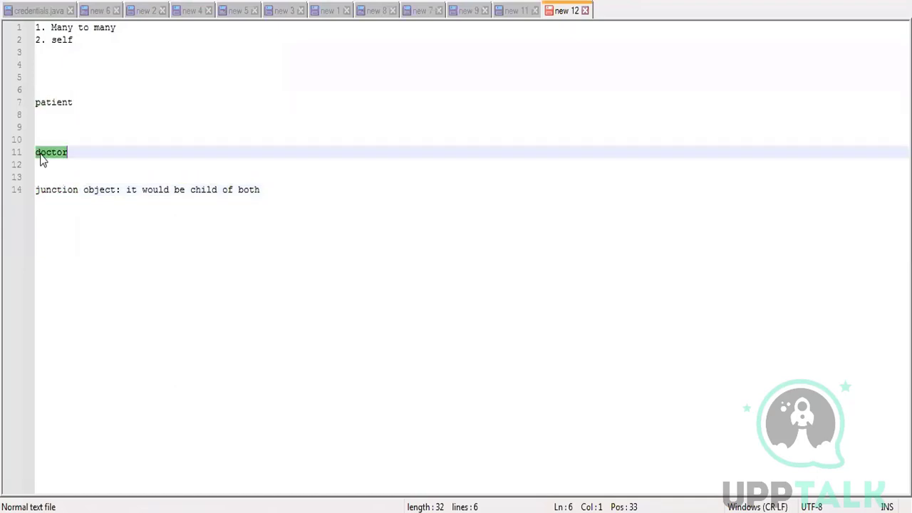
pyautogui.doubleClick(47, 106)
pyautogui.moveTo(35, 189); pyautogui.dragTo(115, 189)
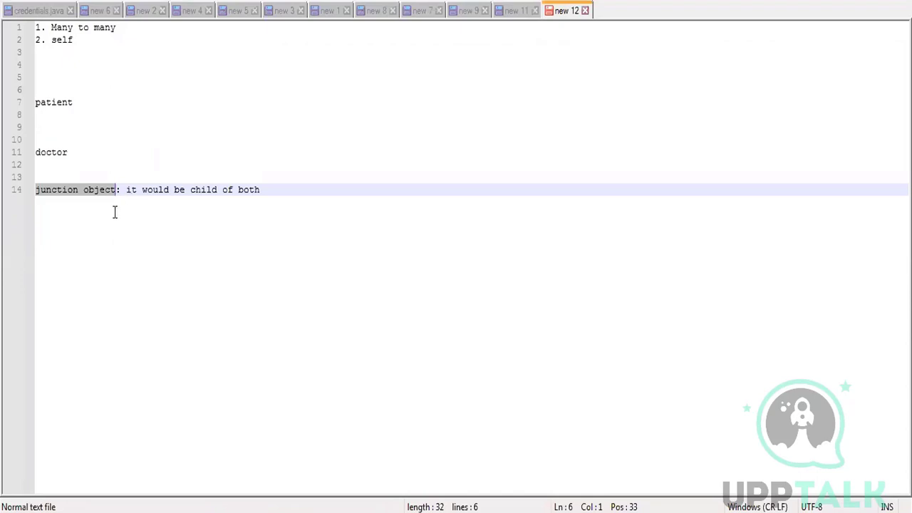
# - Add the bullet "- two master detail fields" below the junction object line, leaving one blank line between them
pyautogui.press('End')
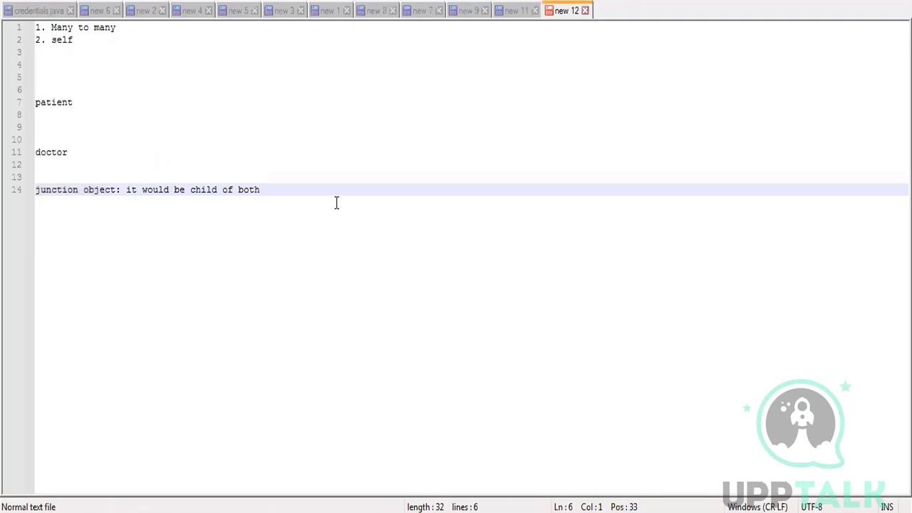
pyautogui.press('Return')
pyautogui.press('Return')
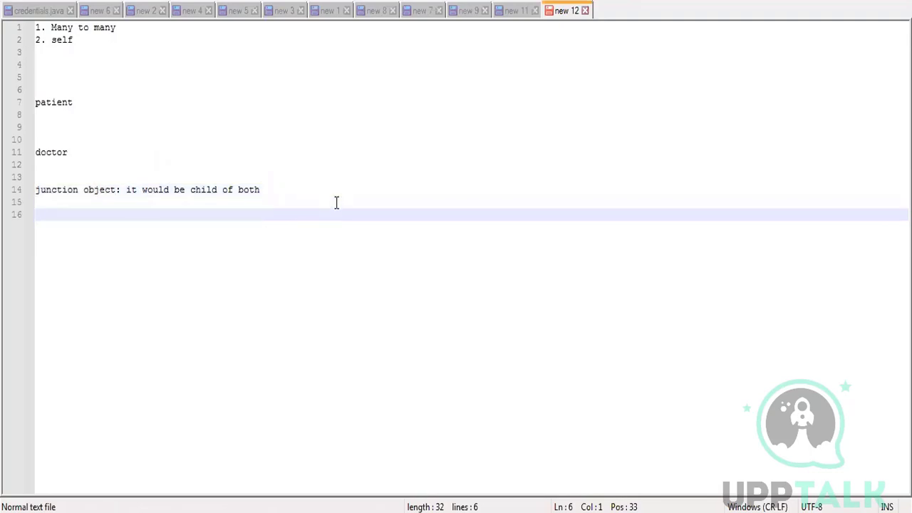
pyautogui.write('- two master detal fields')
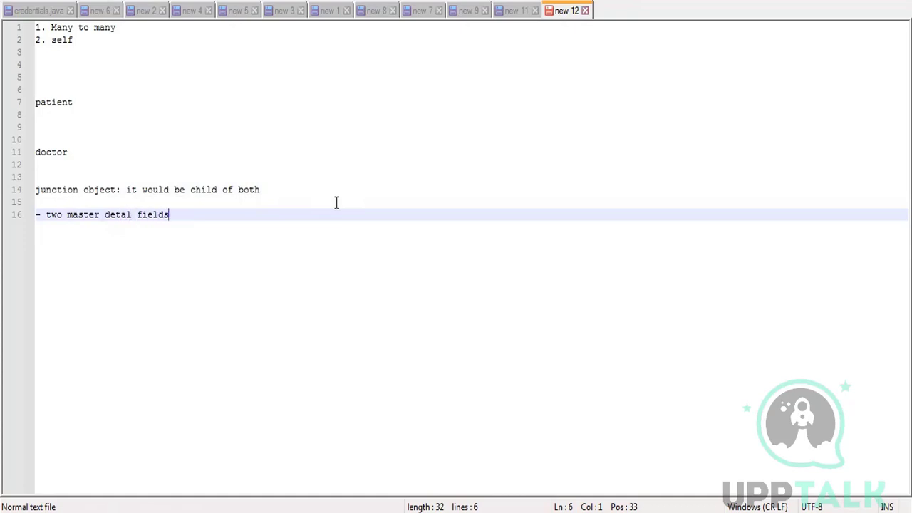
pyautogui.press('Left')
pyautogui.press('Left')
pyautogui.press('Left')
pyautogui.press('Left')
pyautogui.press('Left')
pyautogui.press('Left')
pyautogui.press('Left')
pyautogui.press('Left')
pyautogui.write('i')
pyautogui.press('Right')
pyautogui.press('Right')
pyautogui.press('Right')
pyautogui.press('Right')
pyautogui.press('Right')
pyautogui.press('Right')
pyautogui.press('Right')
pyautogui.press('Right')
# - Extend the master detail fields bullet with ", one each for both parents"
pyautogui.write('o')
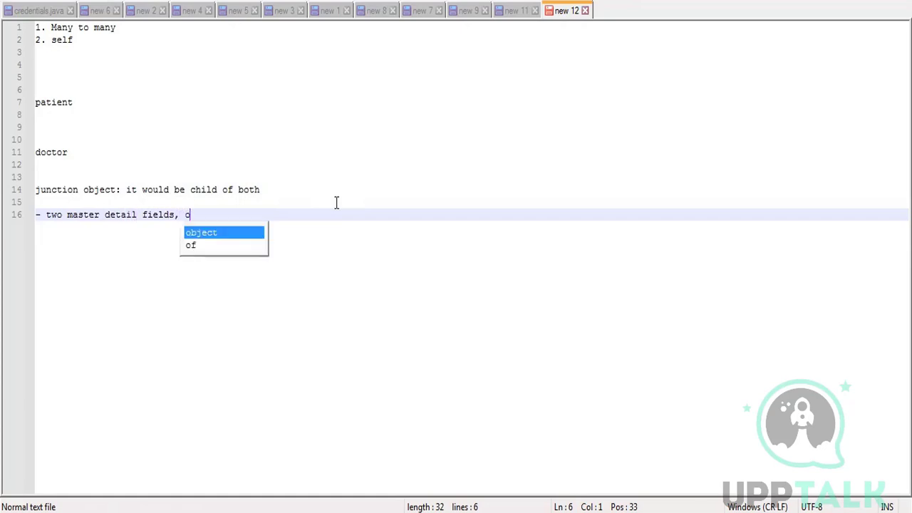
pyautogui.write('ne each fo')
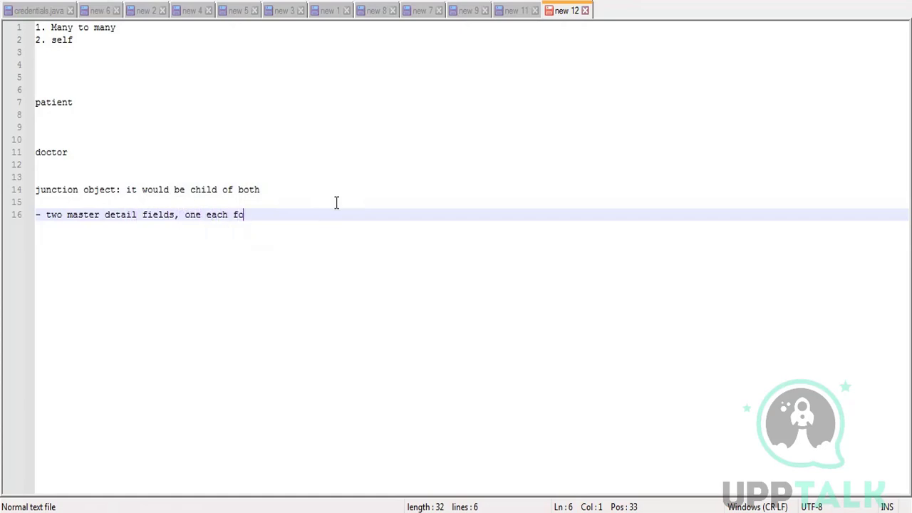
pyautogui.write('r both parents')
# - Add a second bullet reading "- primary parent : owd and record ownership will be determined."
pyautogui.press('Return')
pyautogui.write('--')
pyautogui.press('BackSpace')
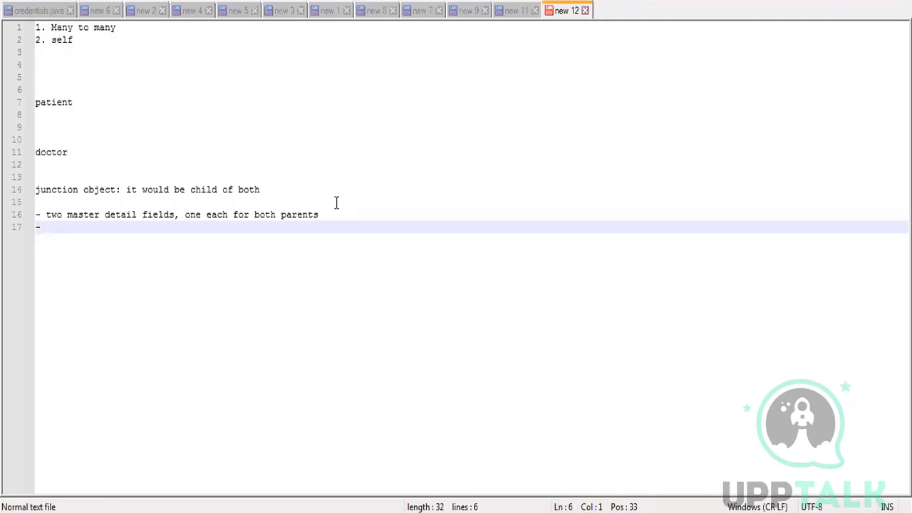
pyautogui.write('pari')
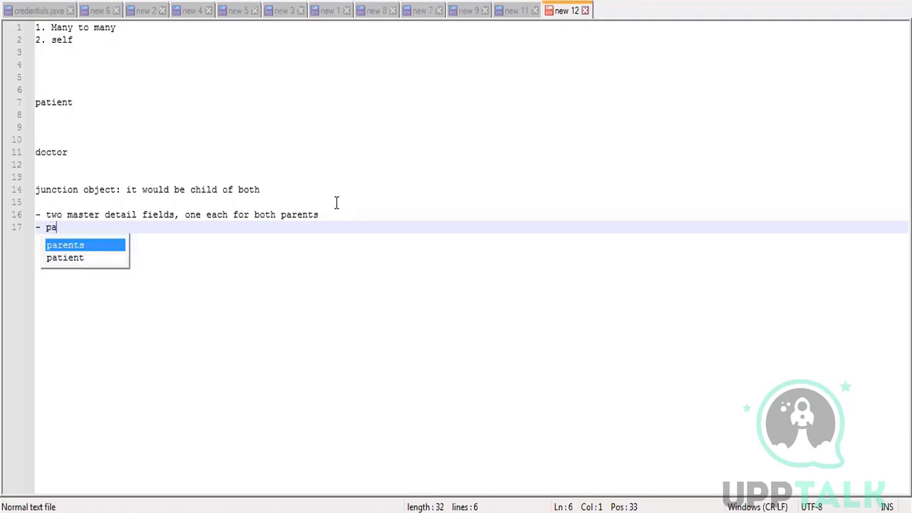
pyautogui.press('BackSpace')
pyautogui.press('BackSpace')
pyautogui.press('BackSpace')
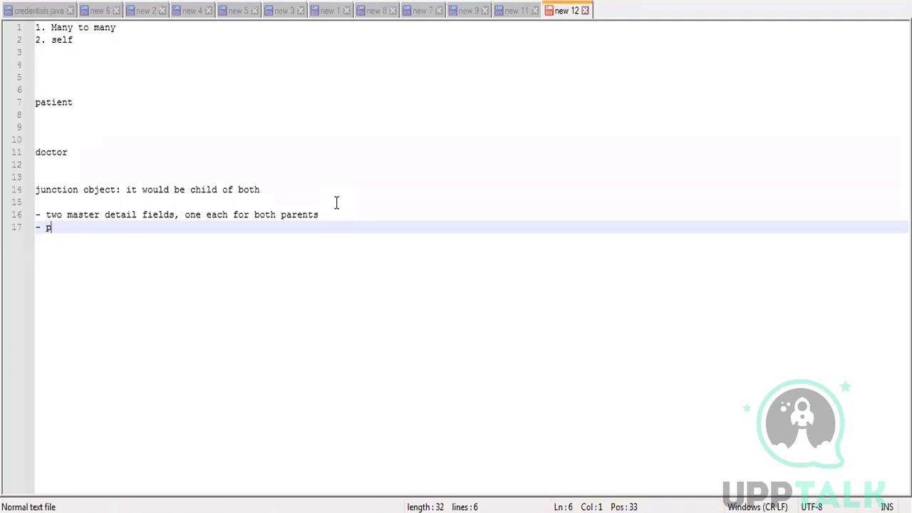
pyautogui.write('rimary p')
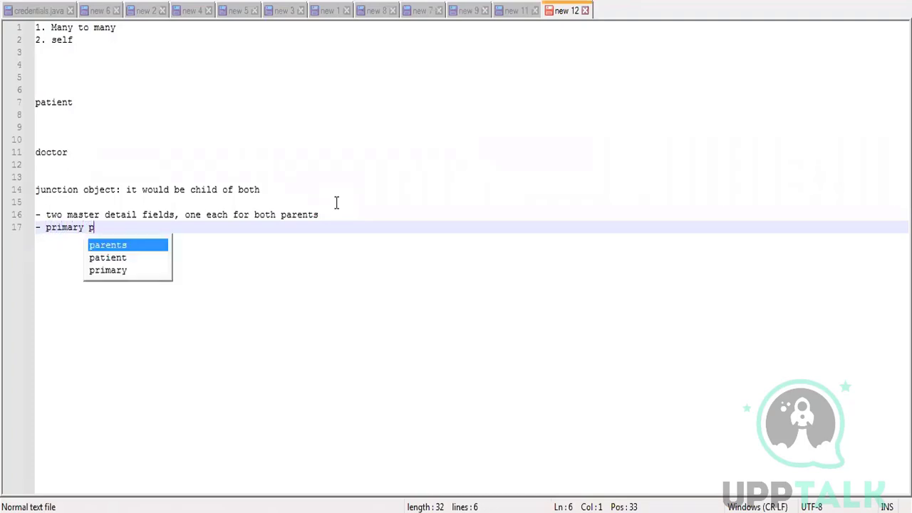
pyautogui.write('arent ')
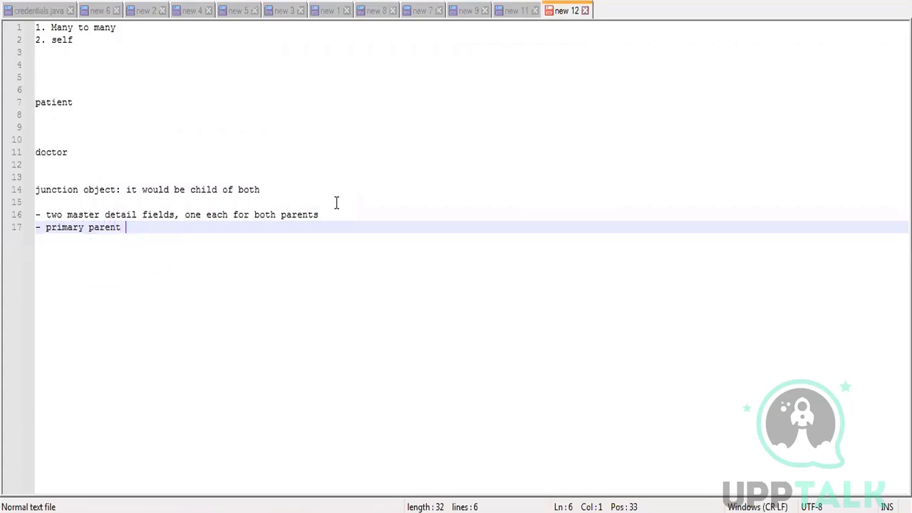
pyautogui.write(': owd and record ownersh')
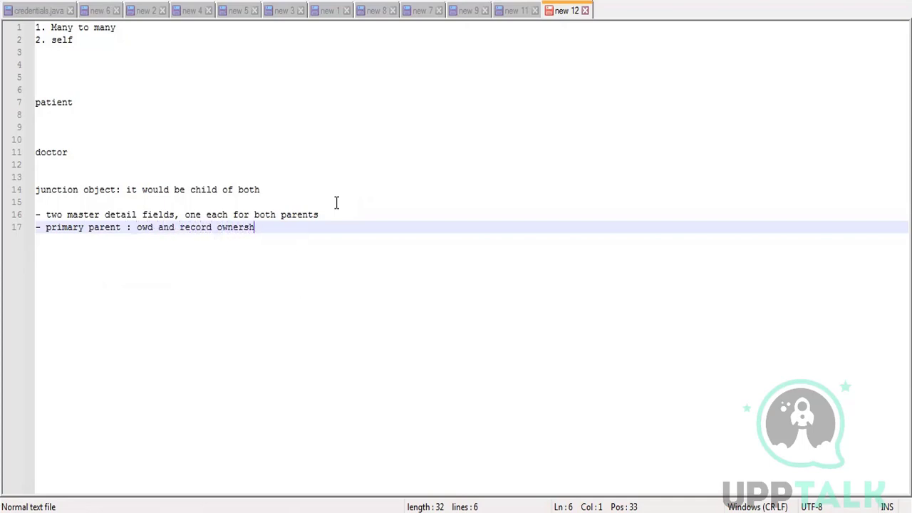
pyautogui.write('ip will be')
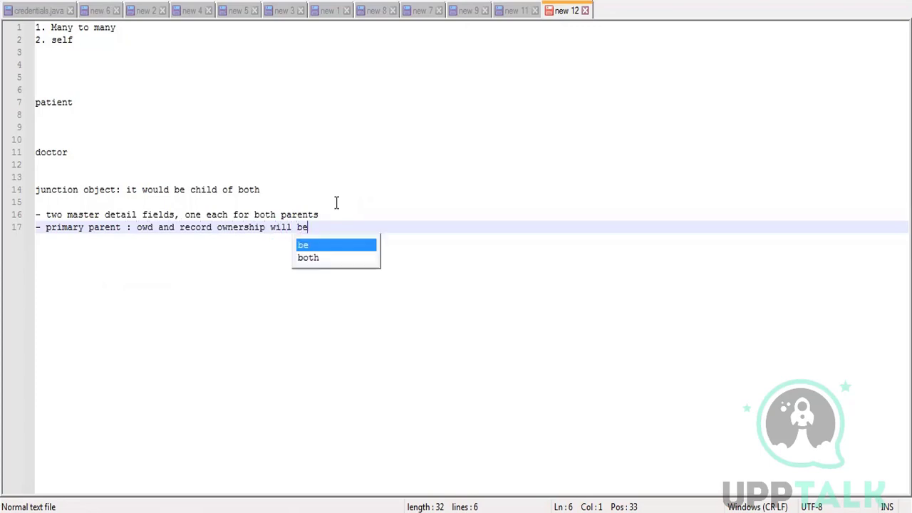
pyautogui.write(' determined.')
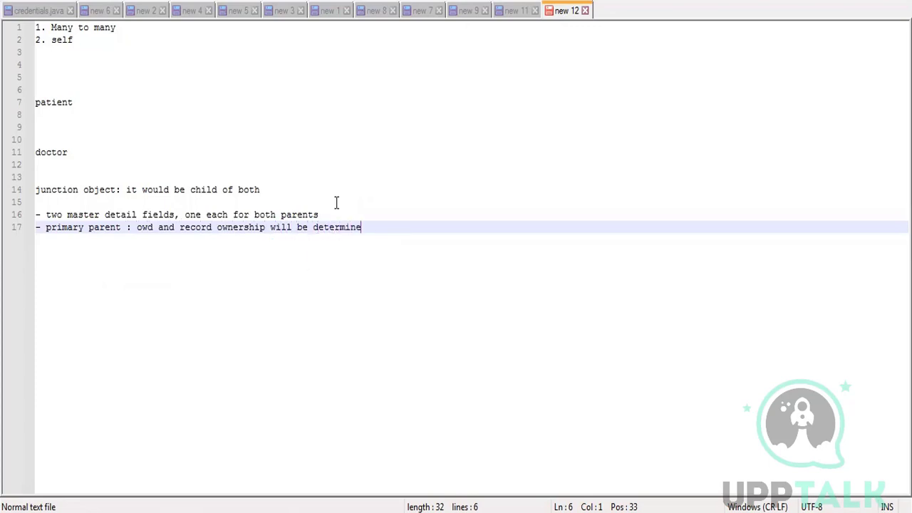
# - Add a third bullet reading "- master detail first", keeping an empty line after it
pyautogui.press('Return')
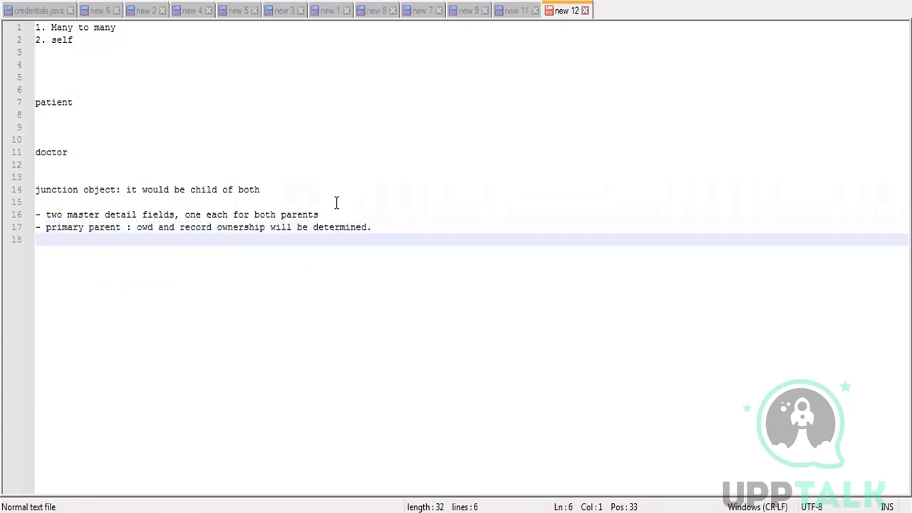
pyautogui.write('-')
pyautogui.press('Return')
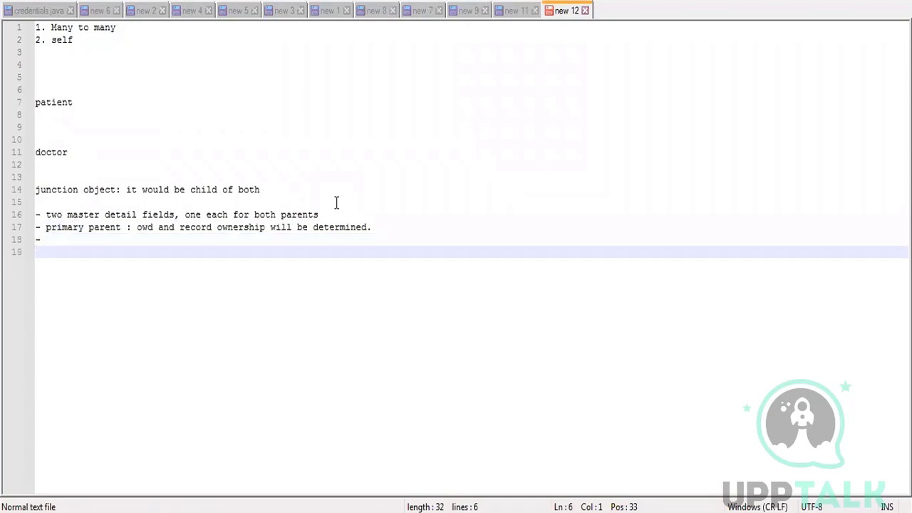
pyautogui.press('Left')
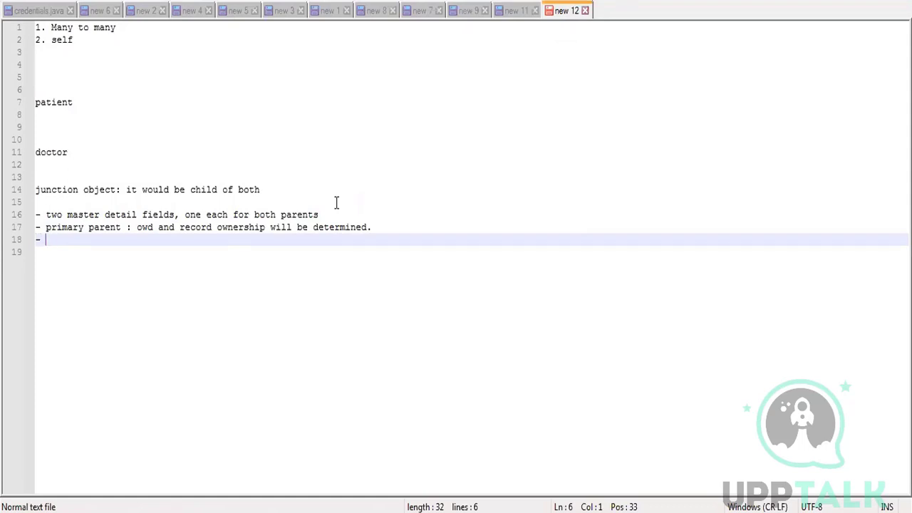
pyautogui.write('master de')
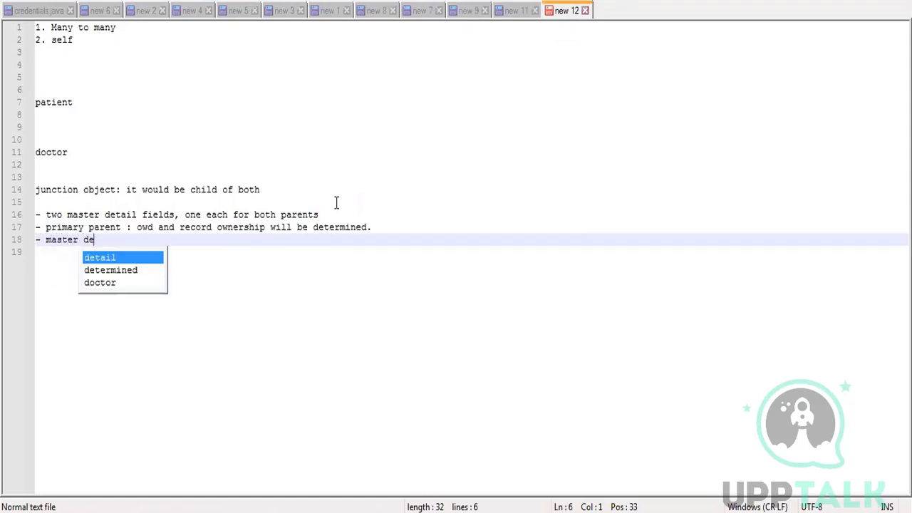
pyautogui.write('tail firs')
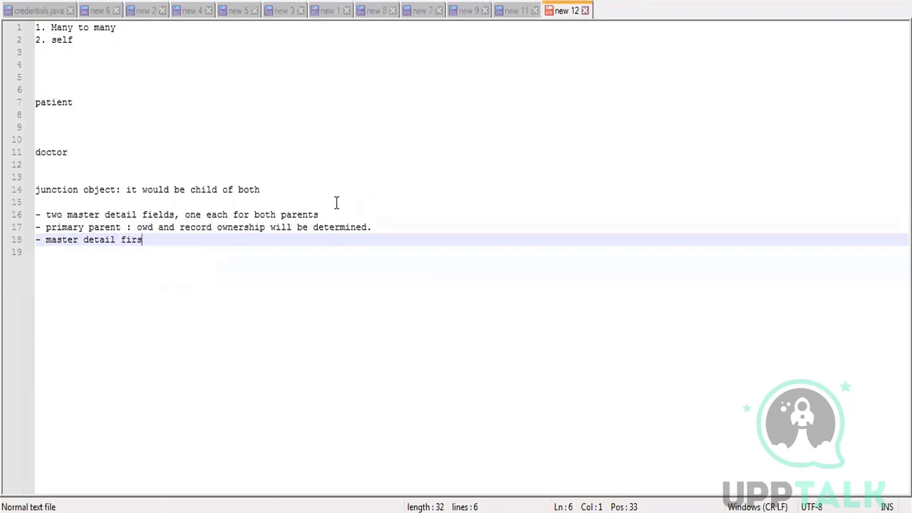
pyautogui.write('t ')
pyautogui.write(',')
pyautogui.press('BackSpace')
pyautogui.press('BackSpace')
# - Add a fourth bullet reading "-anyone parent deleted-> child will deleted and stay in recycle bin ," below the master detail first line
pyautogui.press('Return')
pyautogui.write('-')
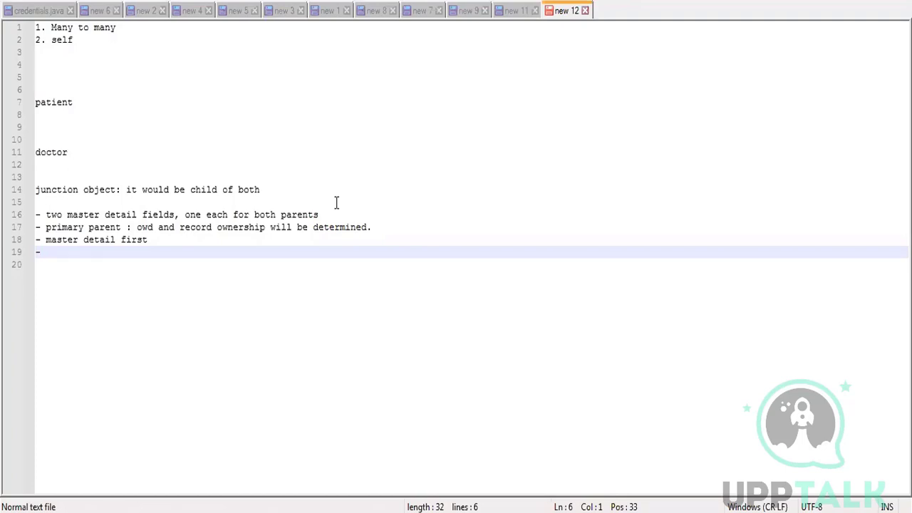
pyautogui.write('anyone ')
pyautogui.write('arent')
pyautogui.press('BackSpace')
pyautogui.press('BackSpace')
pyautogui.press('BackSpace')
pyautogui.press('BackSpace')
pyautogui.press('BackSpace')
pyautogui.write('pare')
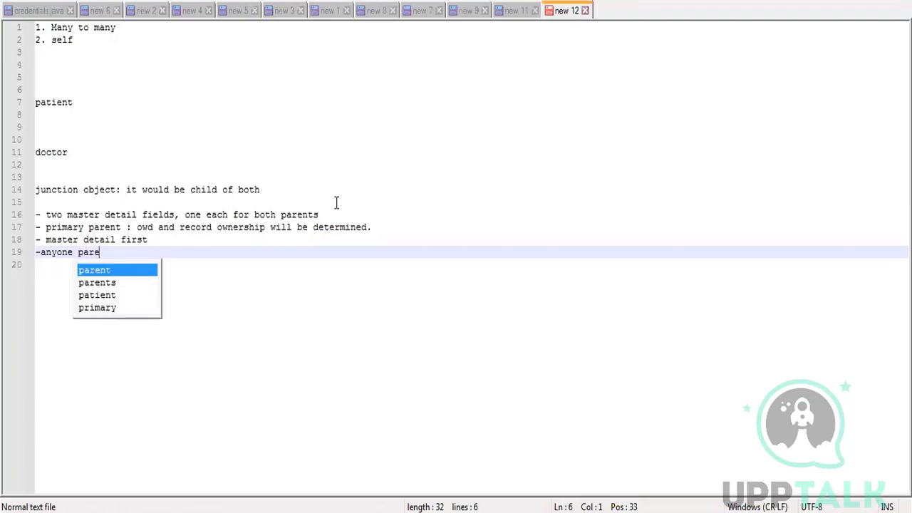
pyautogui.write('nt del')
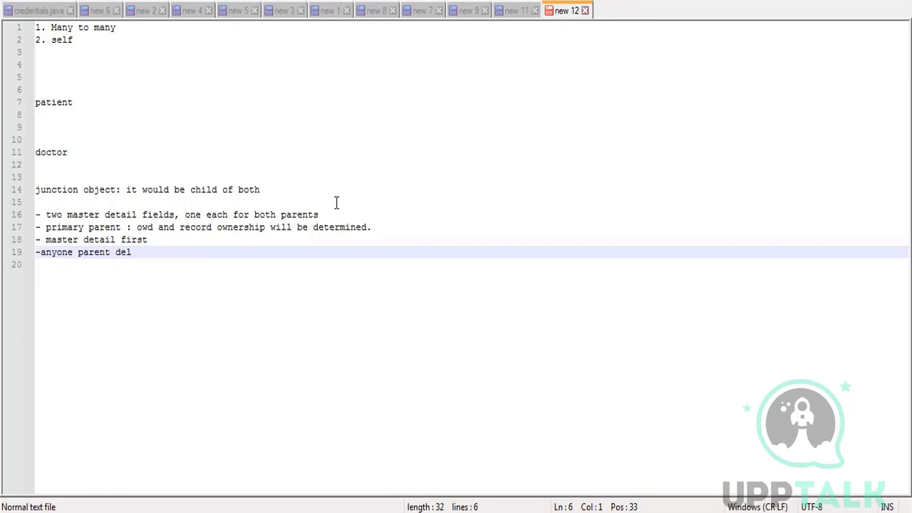
pyautogui.write('eted-> child w')
pyautogui.write('ill')
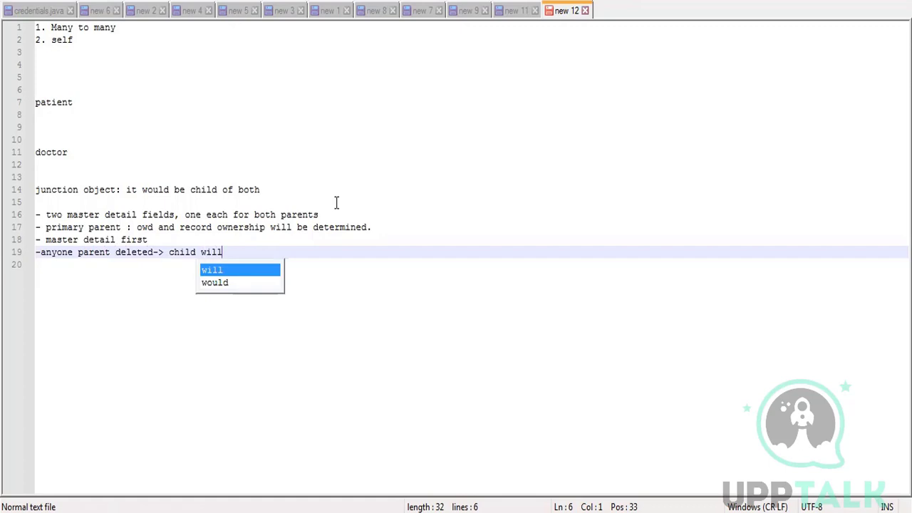
pyautogui.write(' deleted and stay')
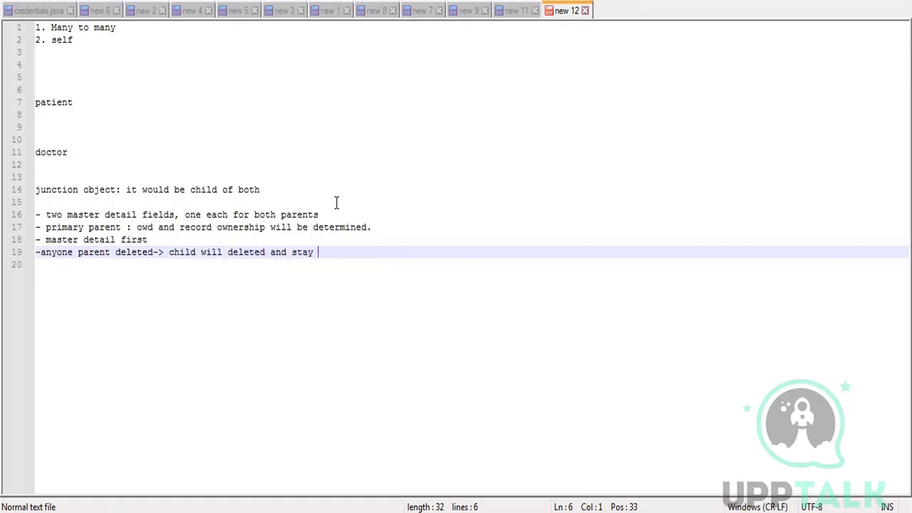
pyautogui.write(' in recycle bin ,')
# - Complete the deletion bullet with "both parents -> child deleted permanently" and leave an empty line after it
pyautogui.write('both pa')
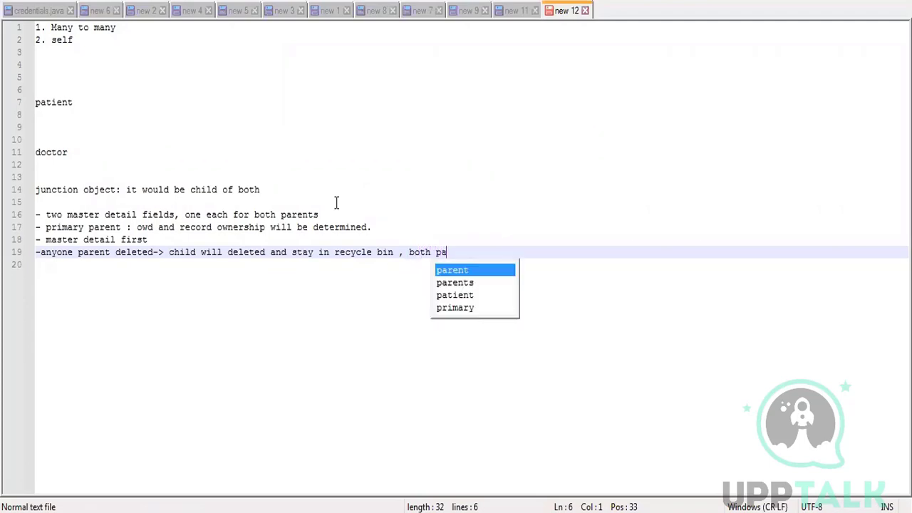
pyautogui.write('rents ')
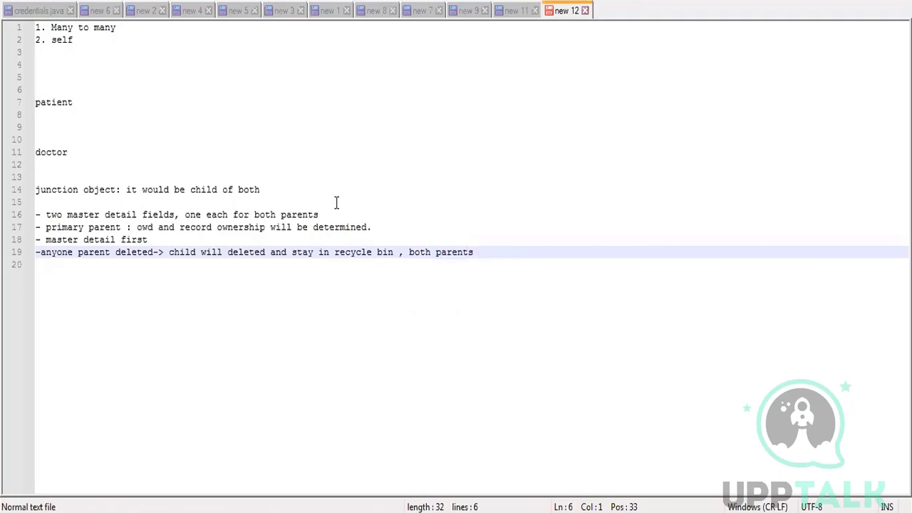
pyautogui.write('-> child ')
pyautogui.write('deleted ')
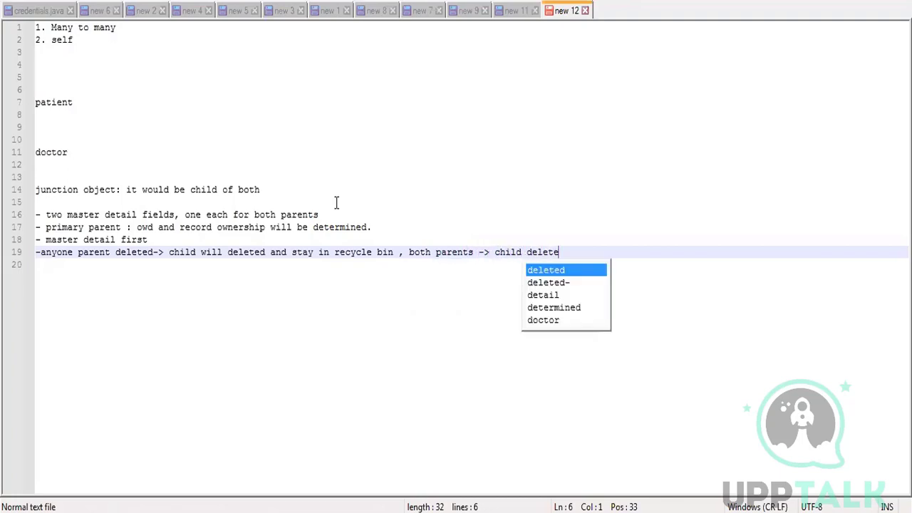
pyautogui.write('i')
pyautogui.press('BackSpace')
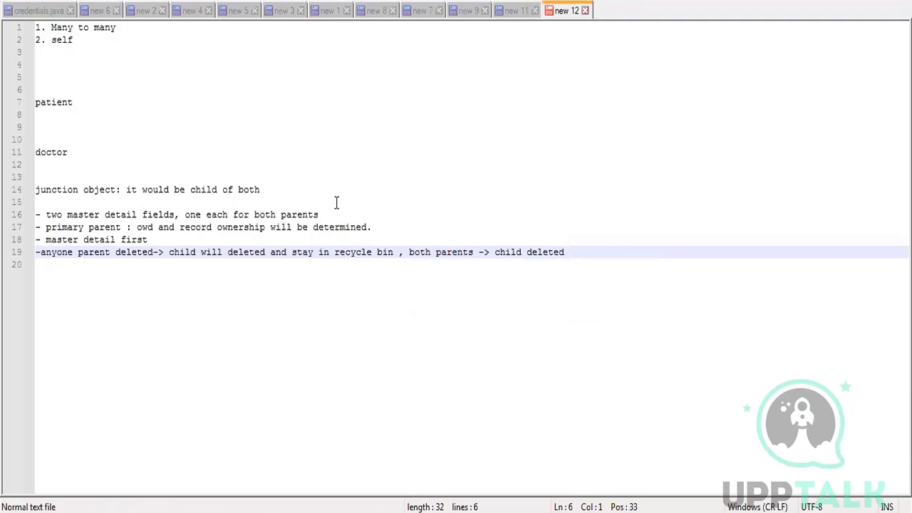
pyautogui.write('permanently')
pyautogui.press('Return')
pyautogui.press('Return')
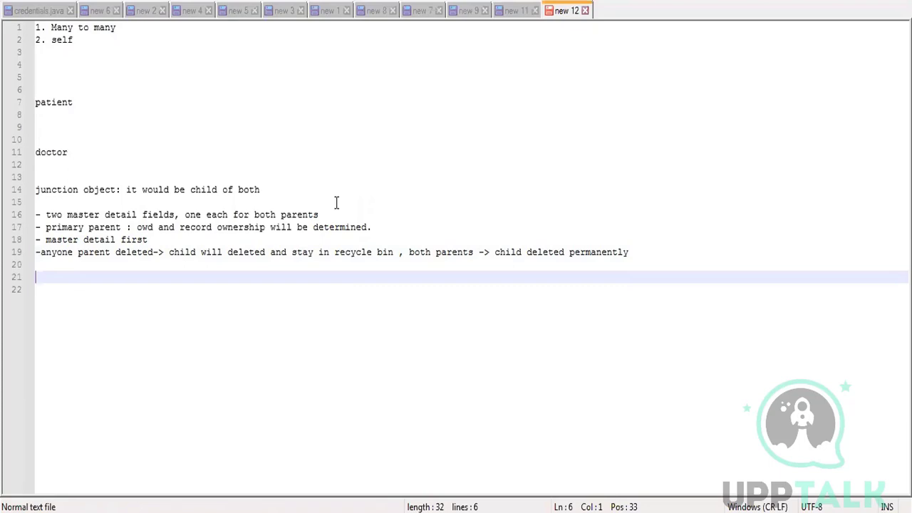
# - Append "detail" to both the patient line and the doctor line
pyautogui.click(97, 102)
pyautogui.write('detail')
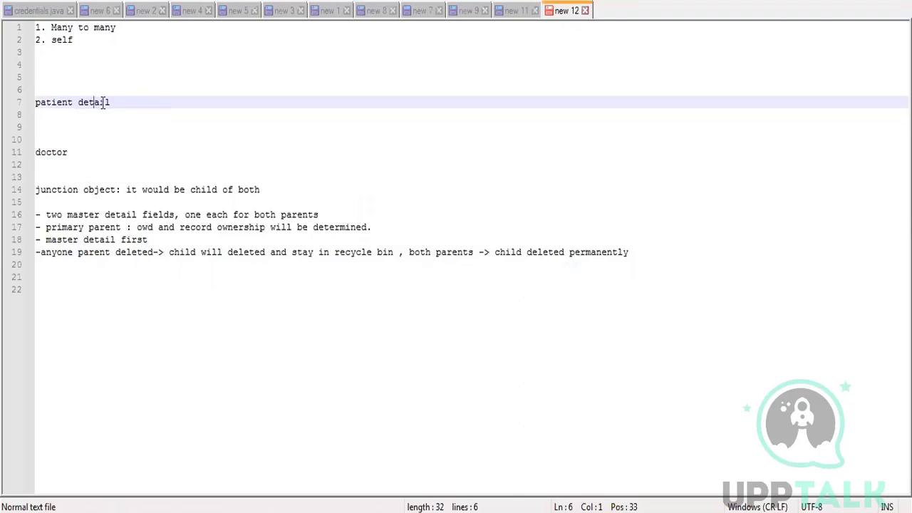
pyautogui.click(88, 149)
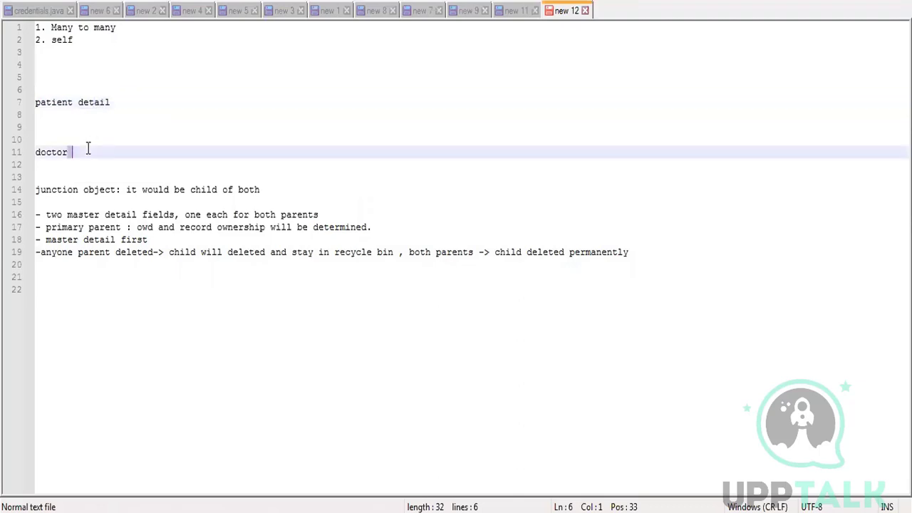
pyautogui.write('detail')
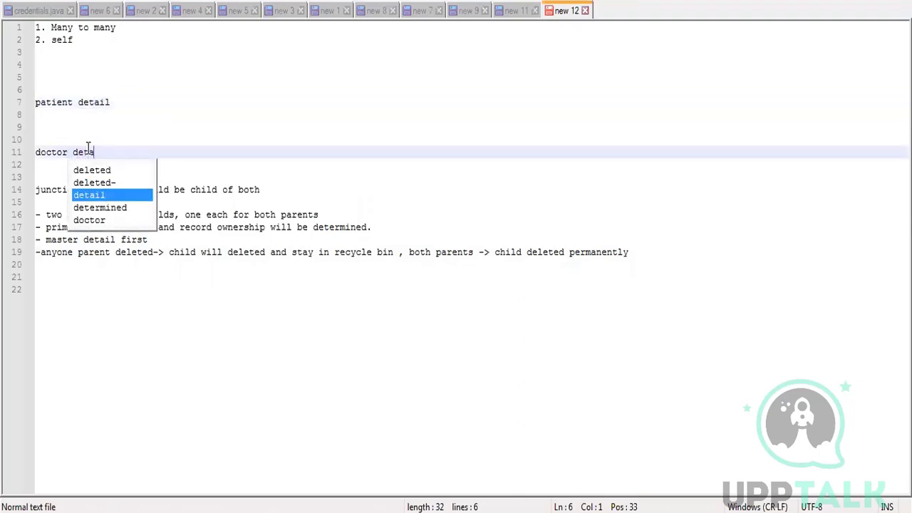
# - Add the line "---- patient doctor detail" between the patient detail and doctor detail lines
pyautogui.click(78, 131)
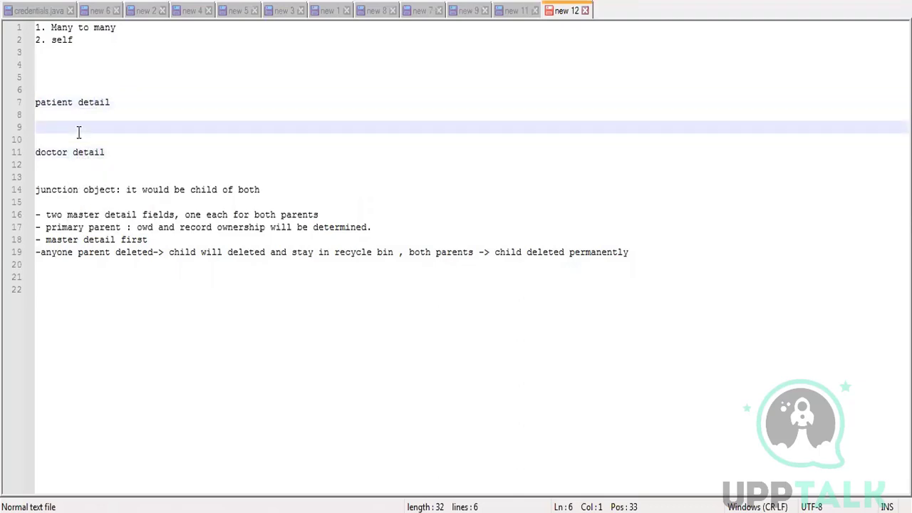
pyautogui.write('---- pa')
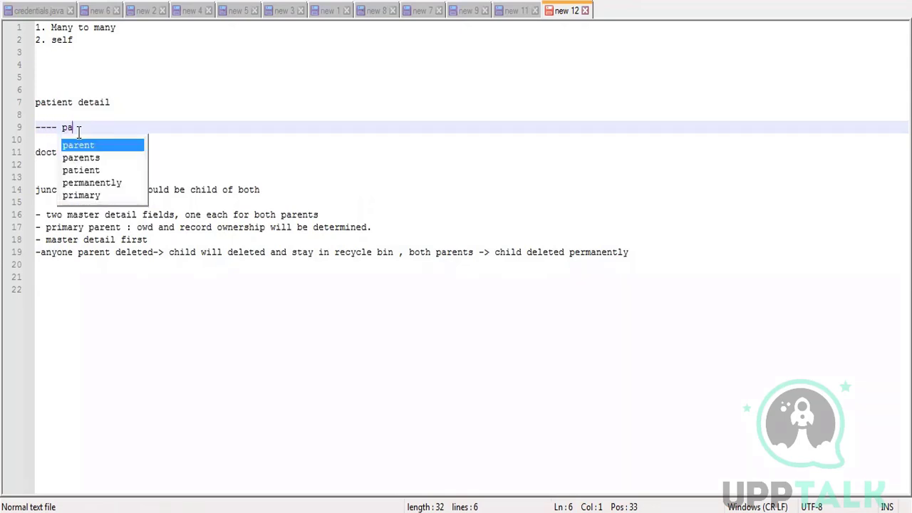
pyautogui.write('tient doct')
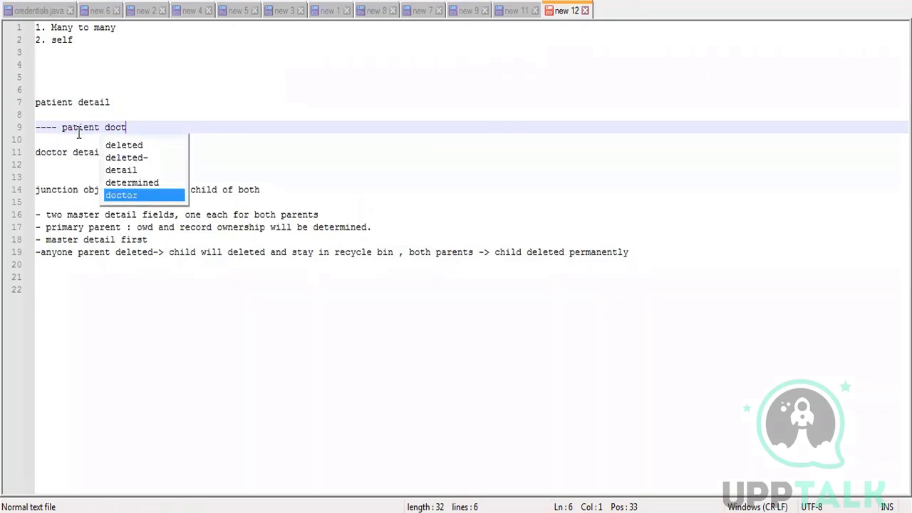
pyautogui.write('or detail')
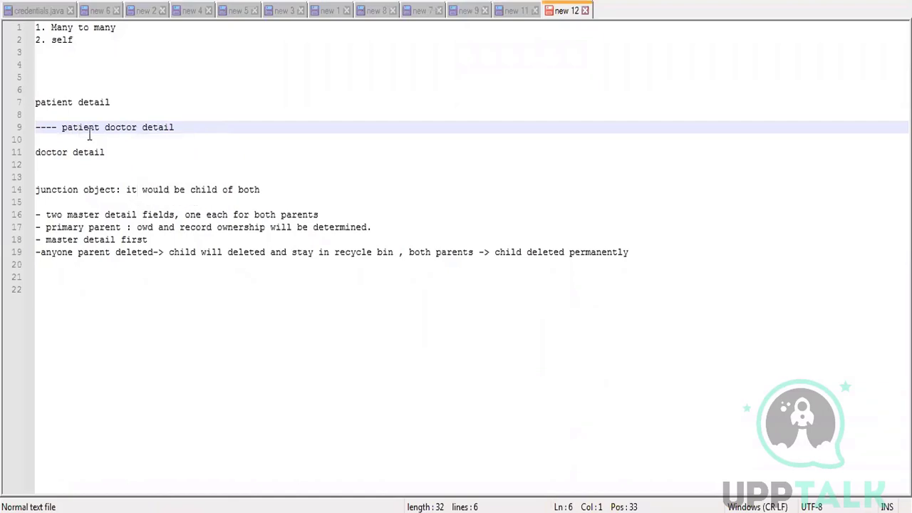
# - Switch to Salesforce in the browser and change from the classic interface to Lightning Experience
pyautogui.moveTo(116, 151); pyautogui.dragTo(35, 151)
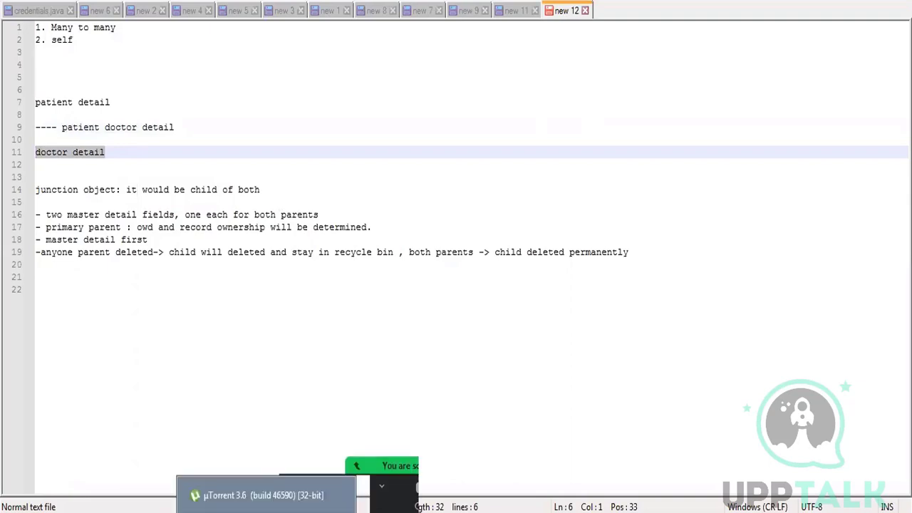
pyautogui.hotkey('alt', 'Tab')
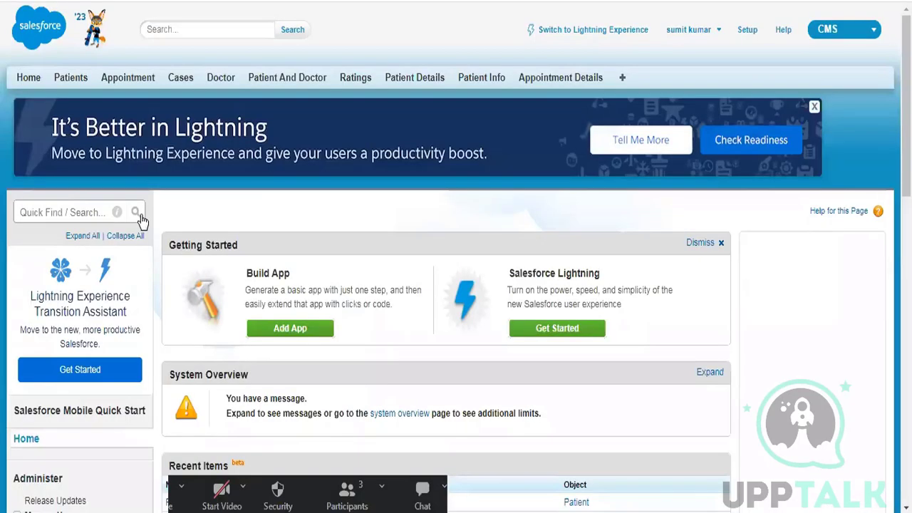
pyautogui.click(578, 32)
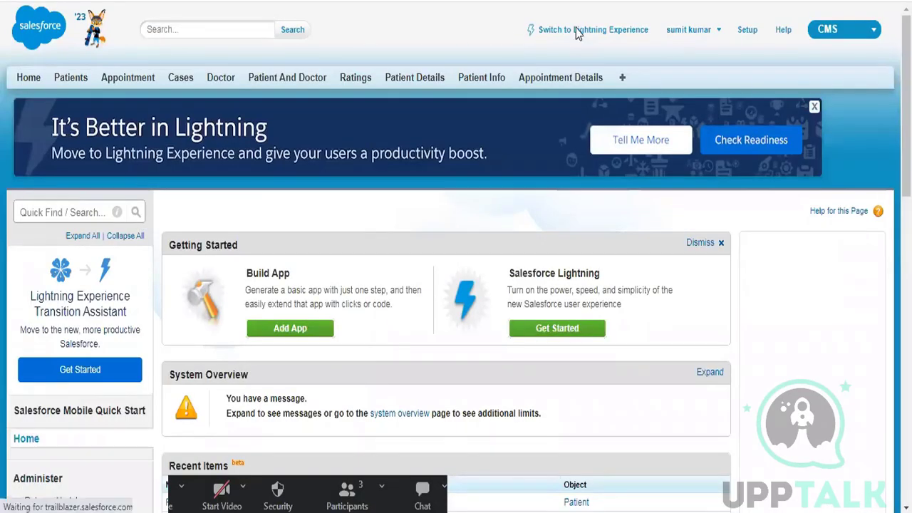
pyautogui.click(578, 33)
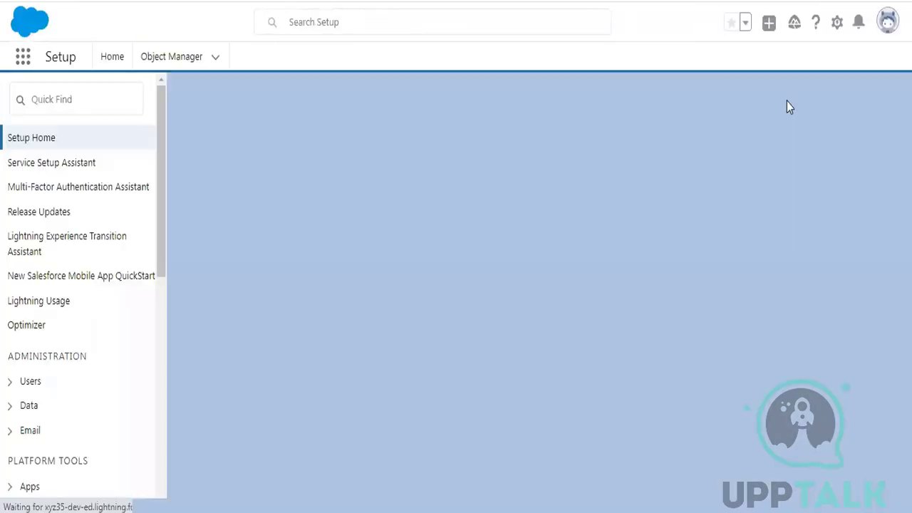
# - Start a new custom object in Object Manager with the label "Doctor Detail" and the plural label "Doctor details"
pyautogui.click(171, 58)
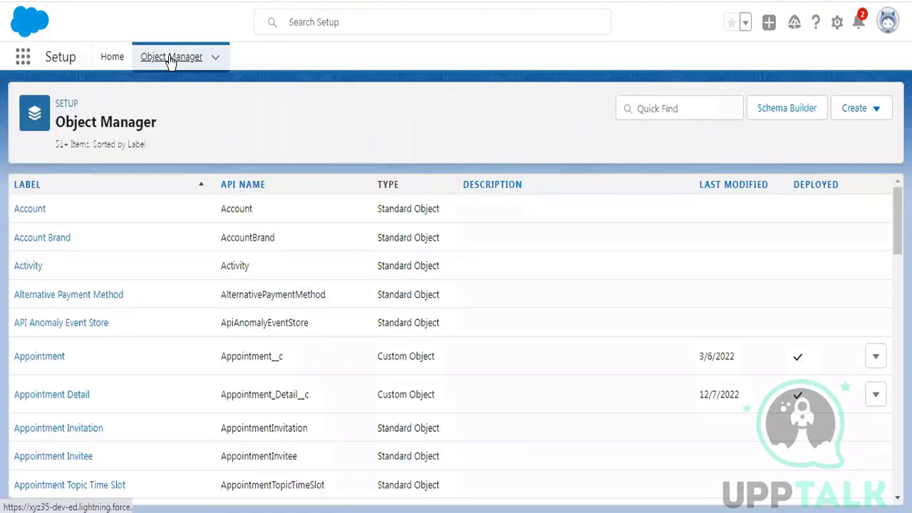
pyautogui.click(882, 108)
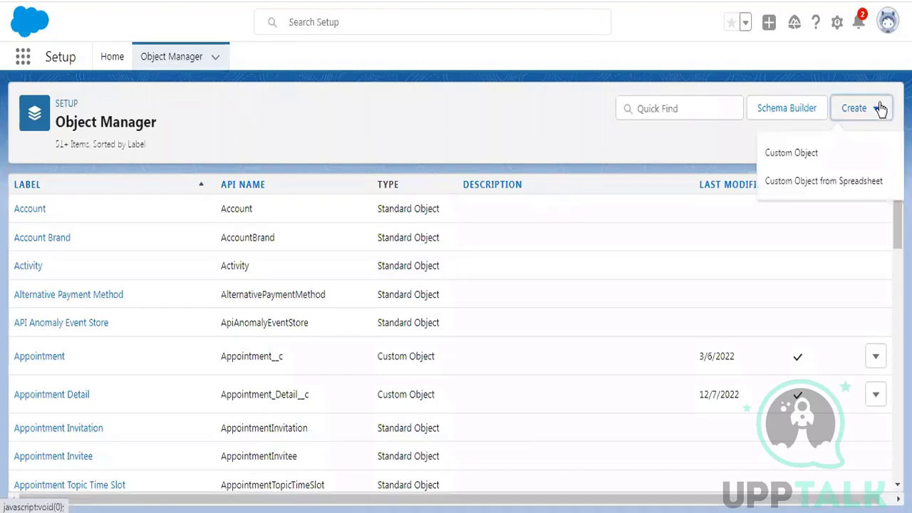
pyautogui.click(818, 164)
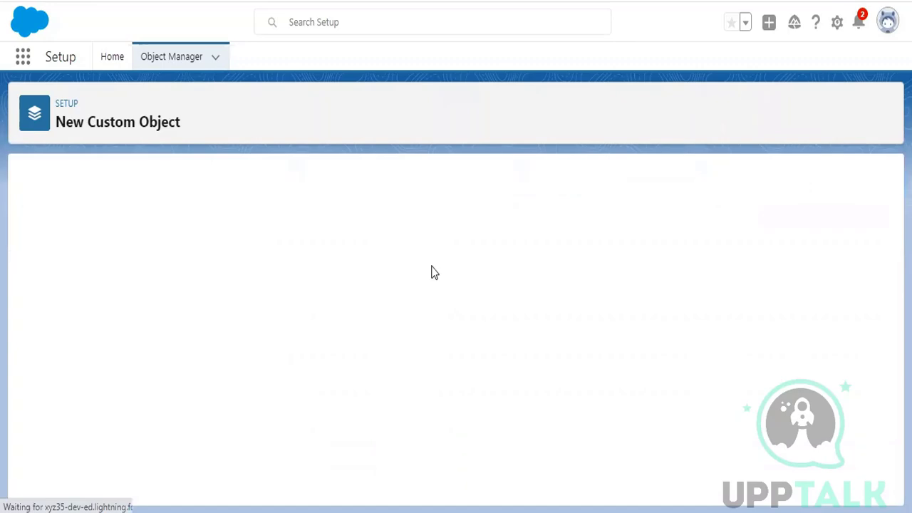
pyautogui.write('D')
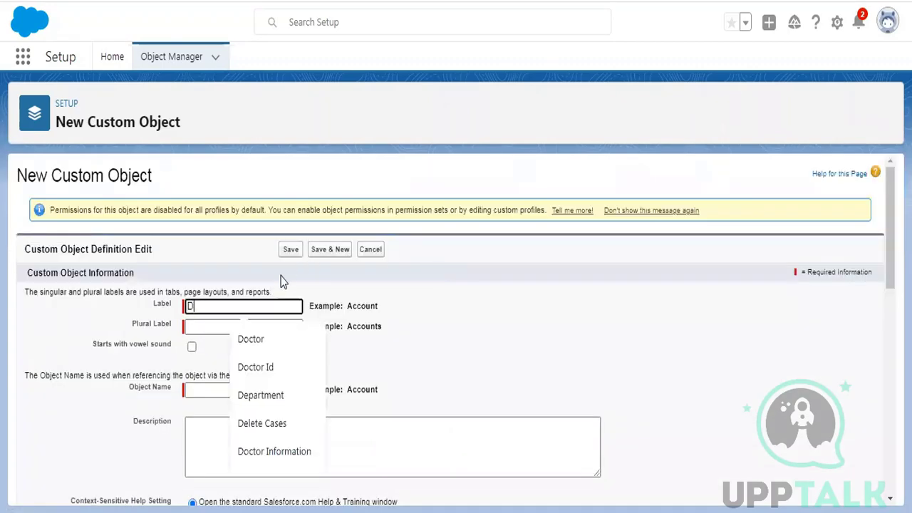
pyautogui.write('octor detail')
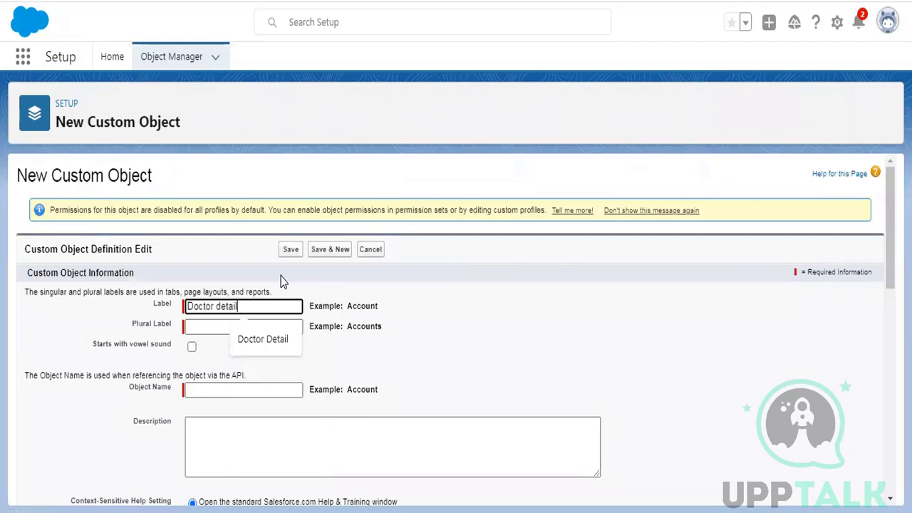
pyautogui.press('Tab')
pyautogui.click(250, 327)
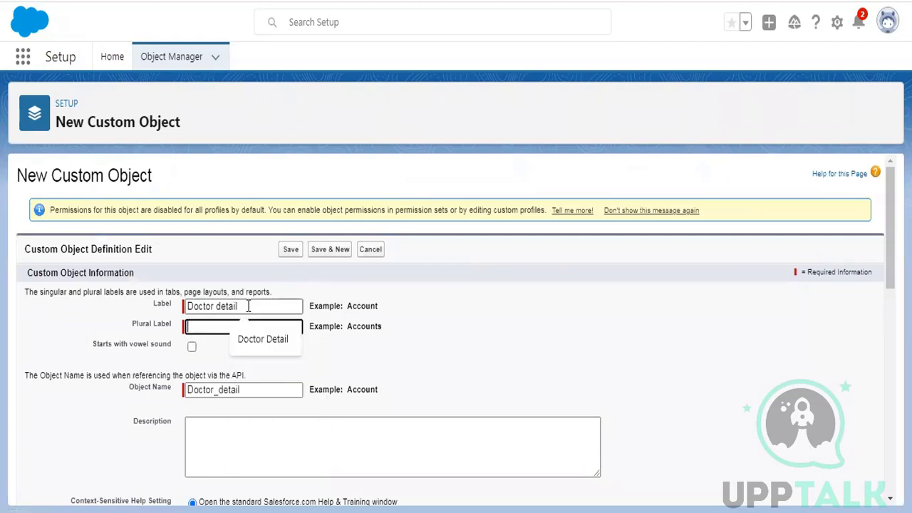
pyautogui.tripleClick(250, 306)
pyautogui.click(240, 339)
pyautogui.click(242, 326)
pyautogui.write('Doctor details')
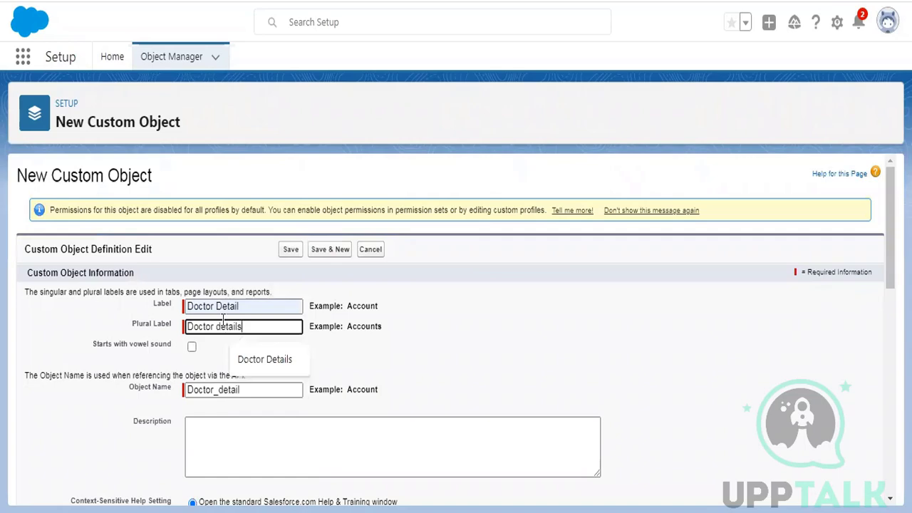
# - Allow reports, activities, field history tracking, Chatter groups and search for the Doctor Detail object, and save it
pyautogui.scroll(-2, 230, 298)
pyautogui.scroll(-4, 229, 298)
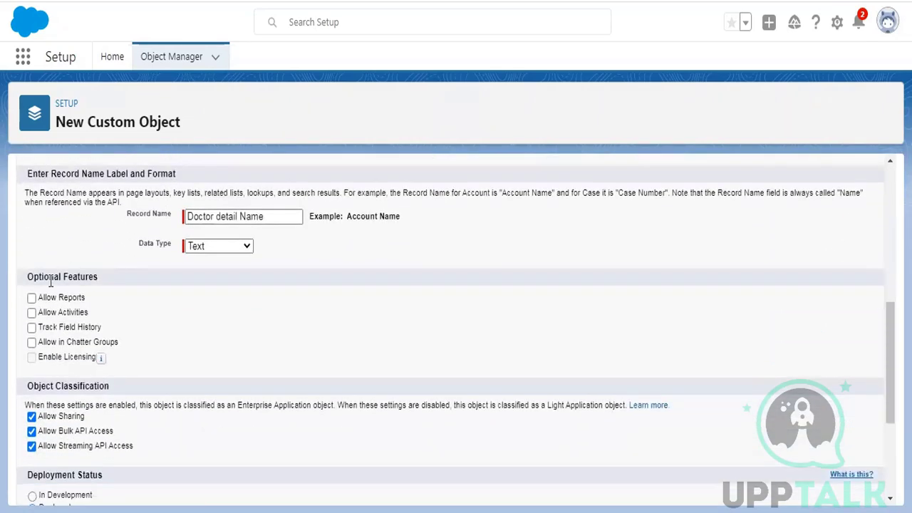
pyautogui.click(31, 298)
pyautogui.click(31, 312)
pyautogui.click(31, 327)
pyautogui.click(32, 342)
pyautogui.scroll(-3, 124, 330)
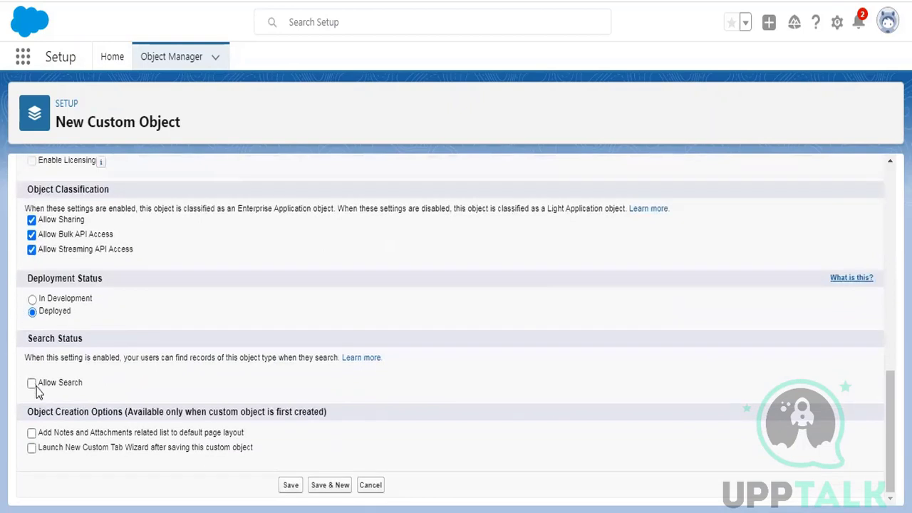
pyautogui.click(32, 383)
pyautogui.click(292, 485)
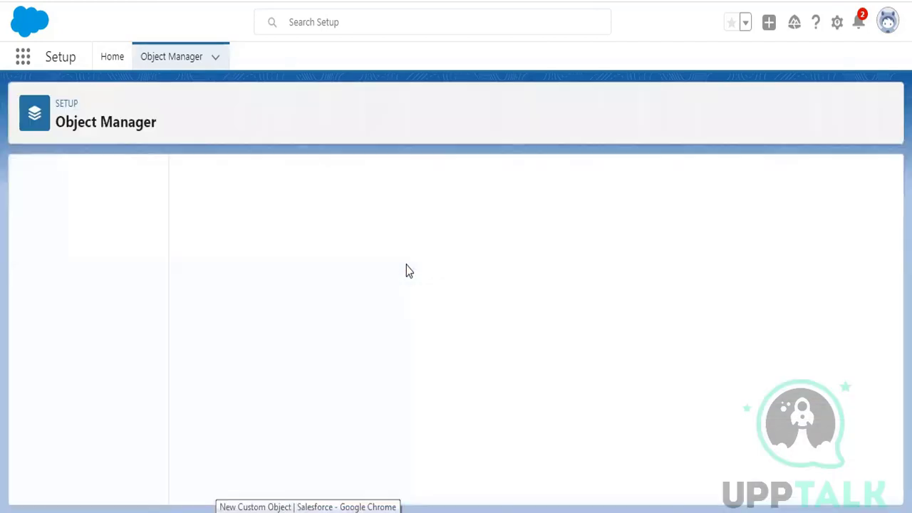
pyautogui.click(20, 60)
pyautogui.write('tabs')
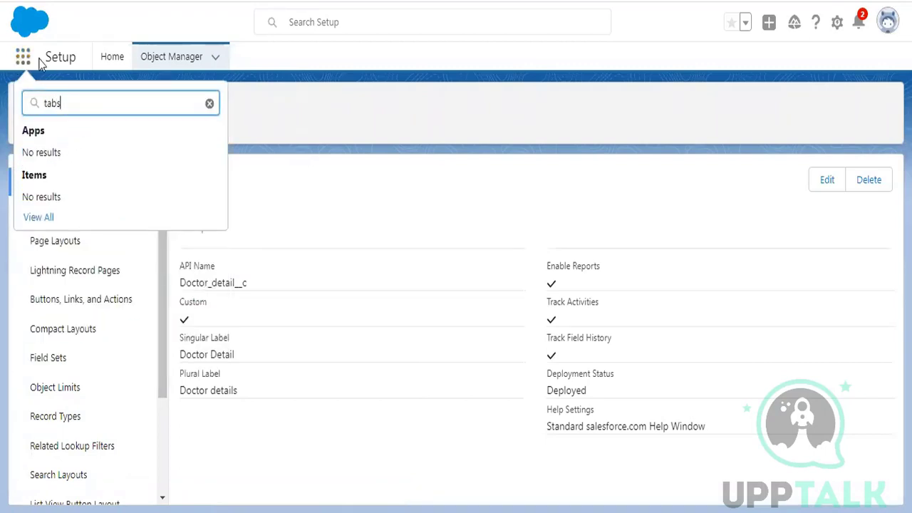
pyautogui.press('Escape')
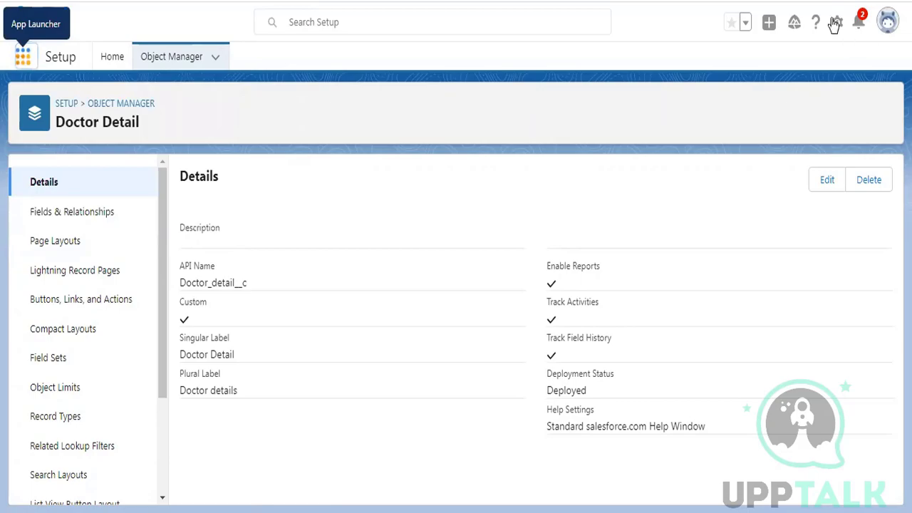
# - Search Setup for "tabs" and open the Tabs page
pyautogui.click(837, 22)
pyautogui.click(793, 64)
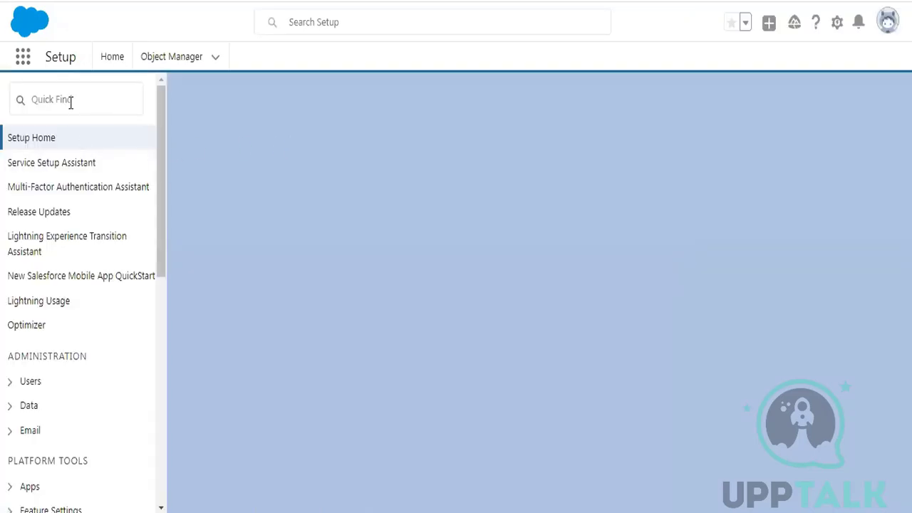
pyautogui.click(71, 101)
pyautogui.write('tabs')
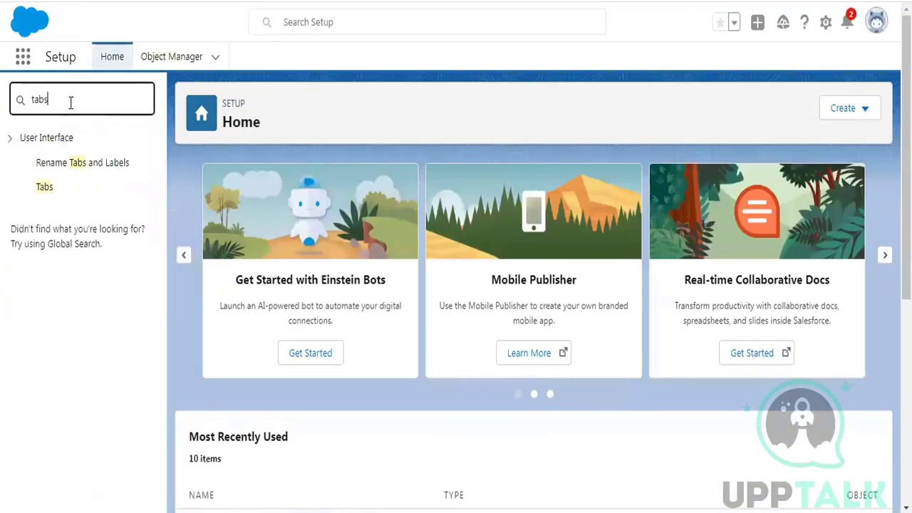
pyautogui.click(43, 190)
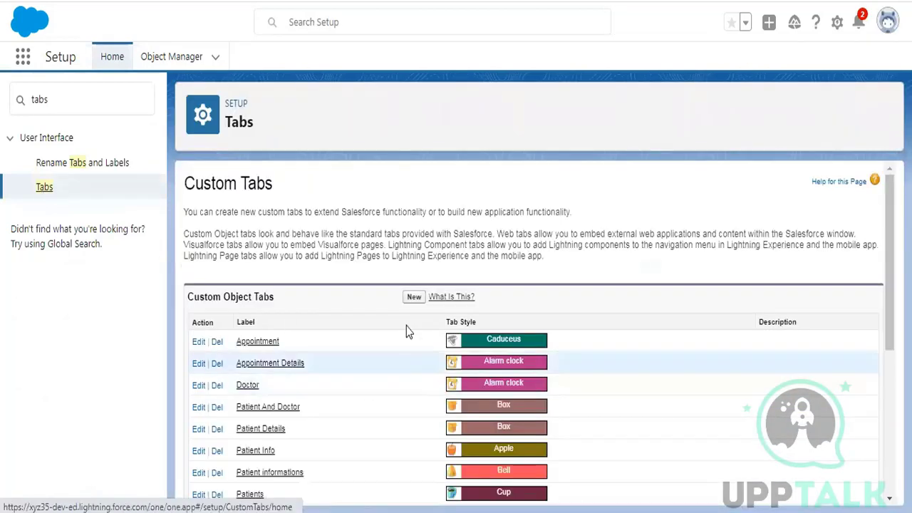
# - Create a custom object tab for Doctor Detail with the Building Block style, keeping the default profile visibility and app assignments
pyautogui.click(415, 300)
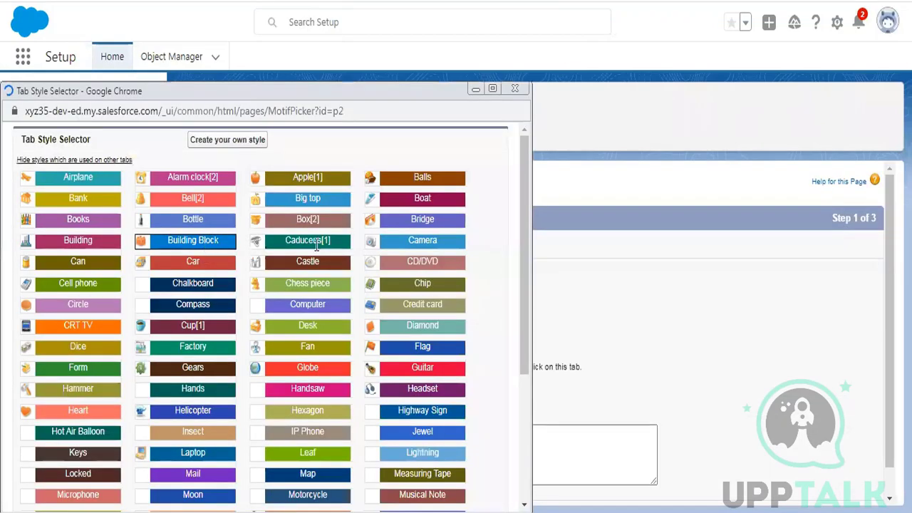
pyautogui.scroll(-1, 631, 249)
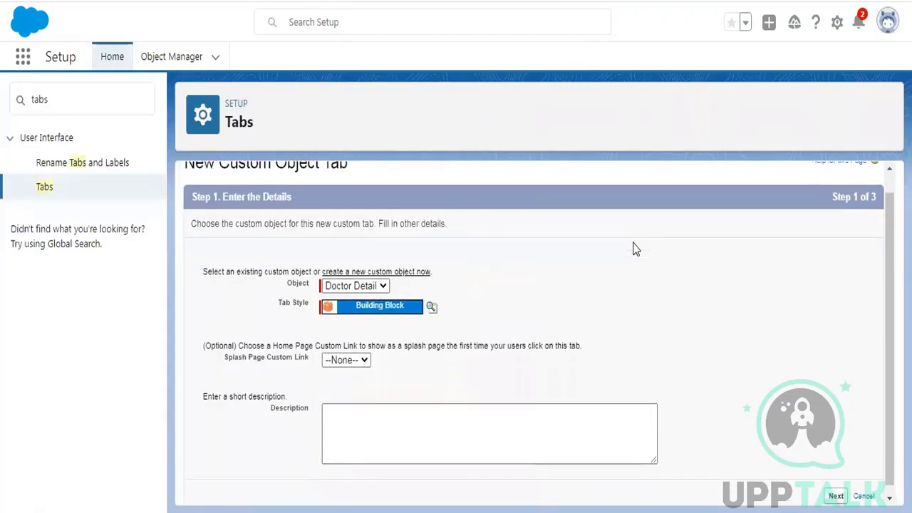
pyautogui.click(836, 488)
pyautogui.scroll(-10, 798, 289)
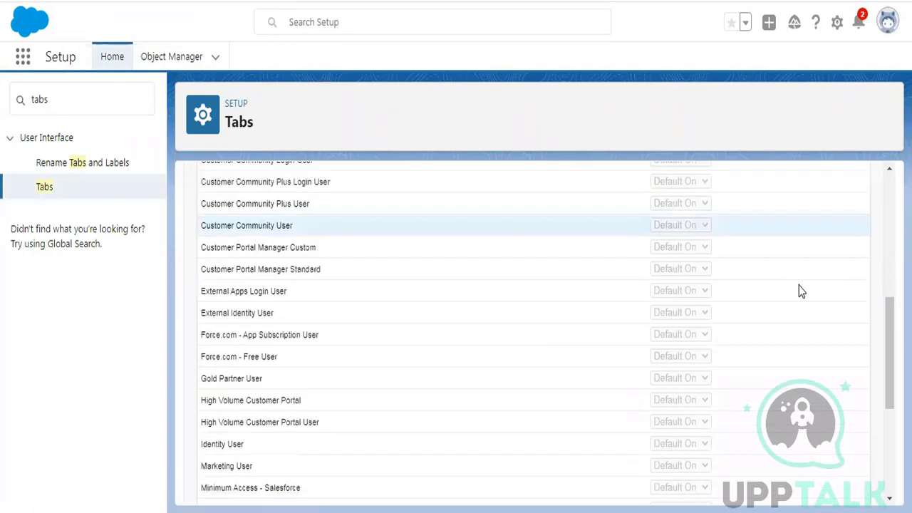
pyautogui.click(835, 488)
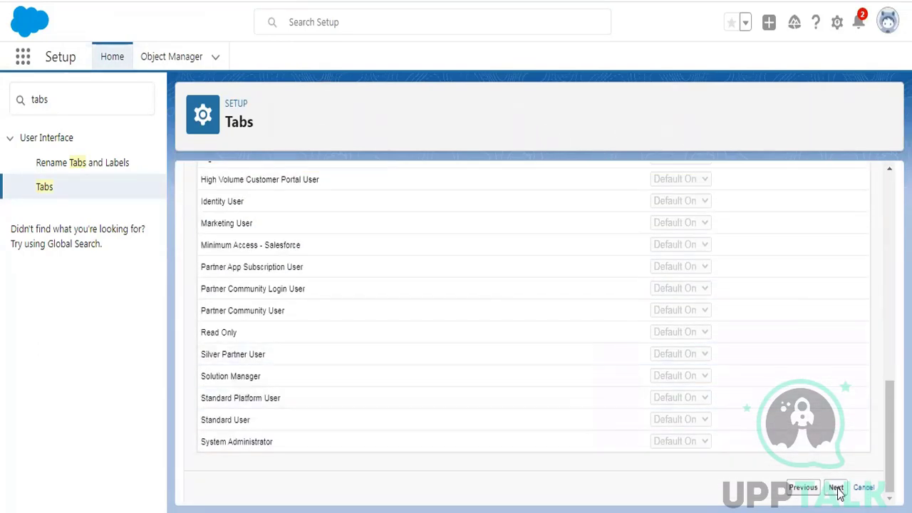
pyautogui.scroll(-10, 836, 298)
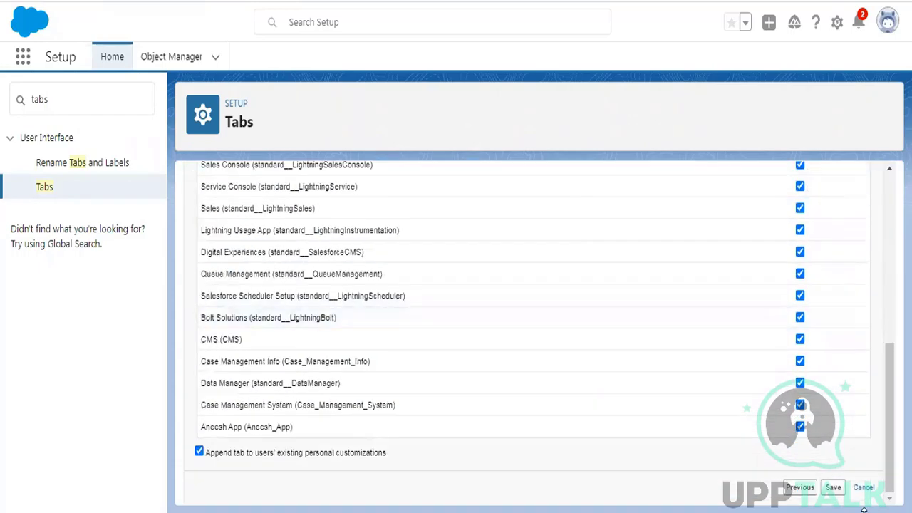
pyautogui.click(834, 487)
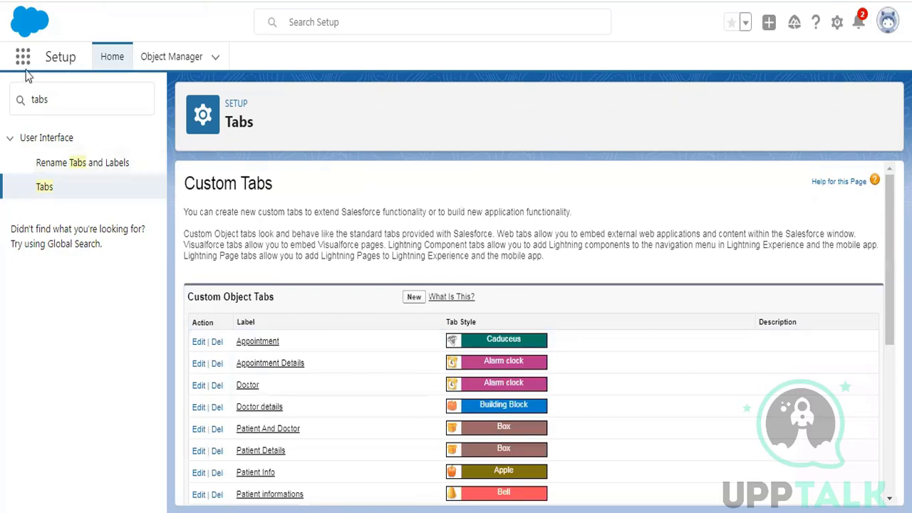
# - Search the available apps and items for "doctor" to check for the Doctor details tab
pyautogui.click(24, 63)
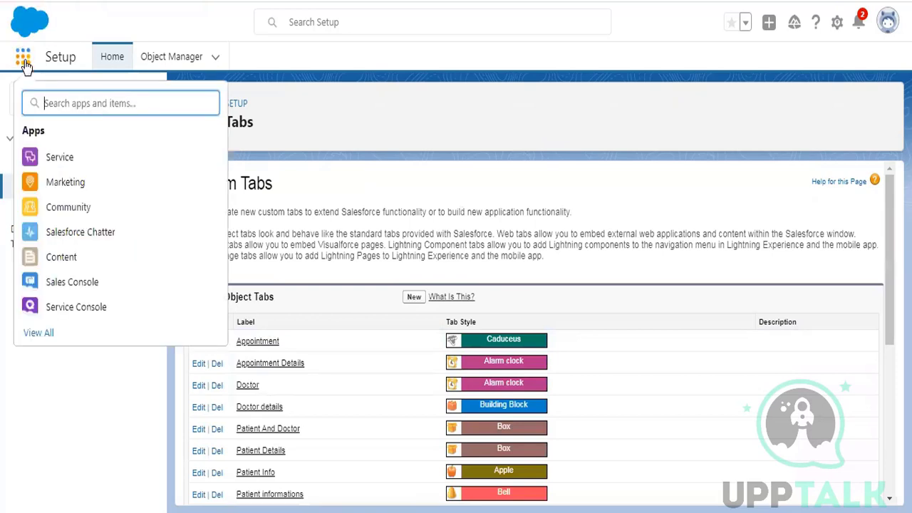
pyautogui.write('doctor')
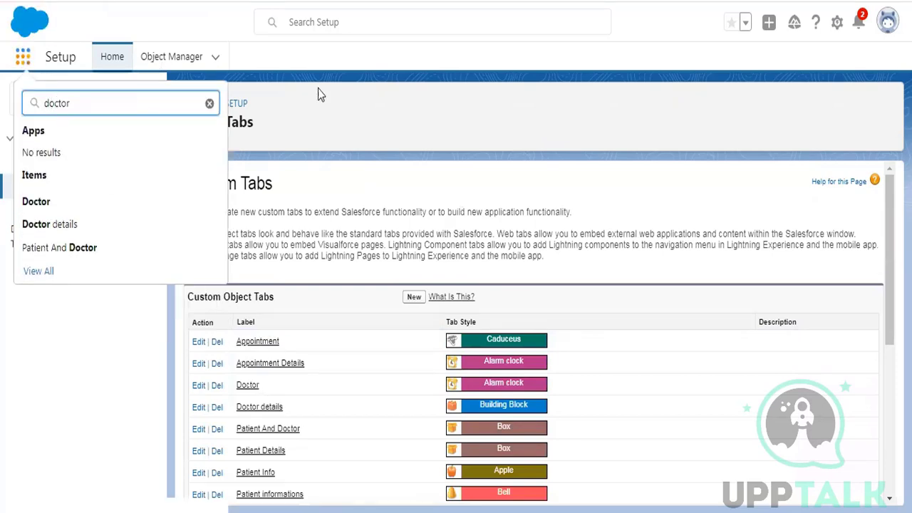
pyautogui.press('Escape')
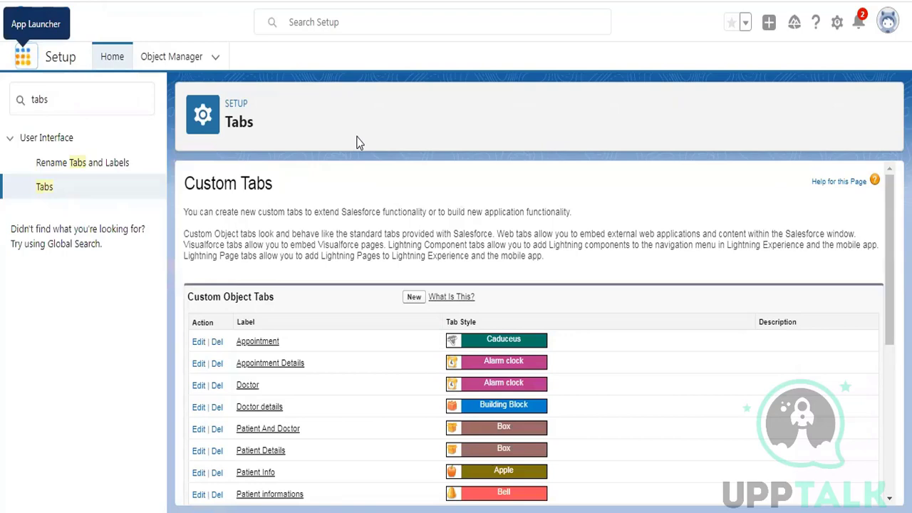
# - Start a new custom object in Object Manager with "Patient Doctor detail" as both its label and plural label
pyautogui.click(179, 60)
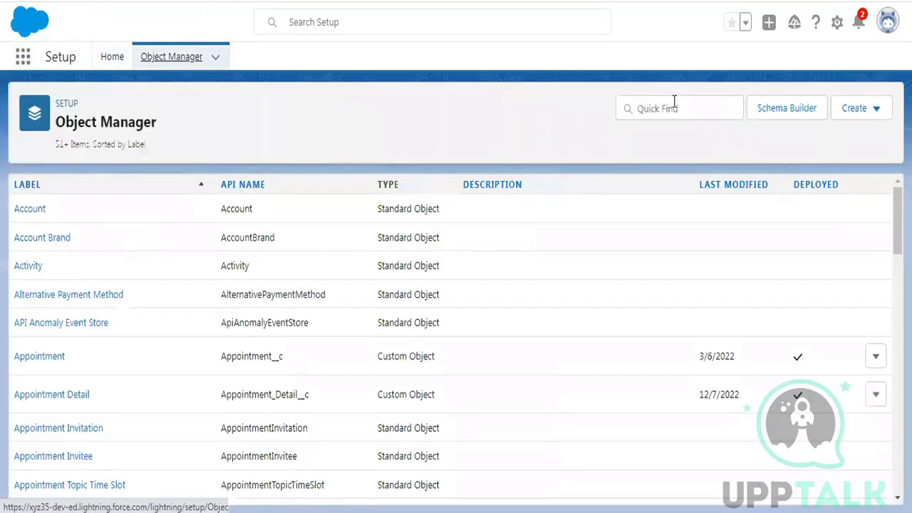
pyautogui.scroll(-12, 258, 258)
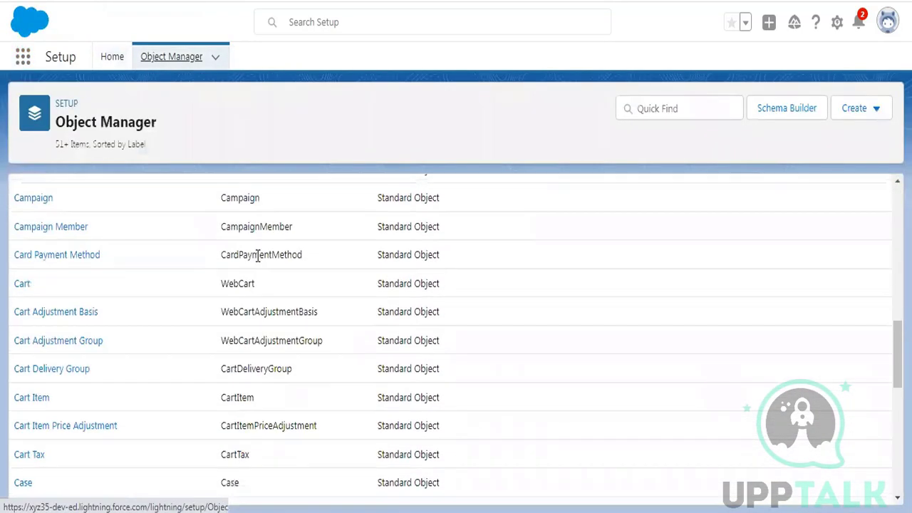
pyautogui.scroll(-12, 258, 255)
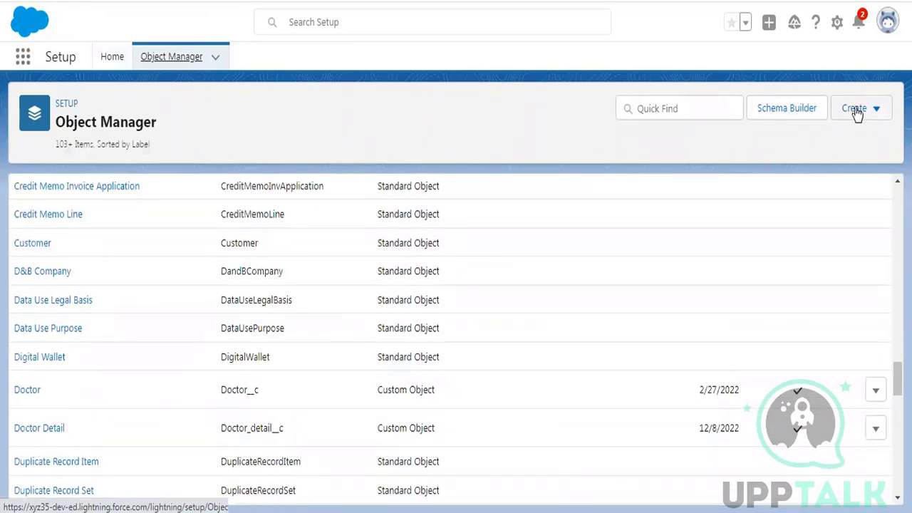
pyautogui.click(854, 111)
pyautogui.click(806, 151)
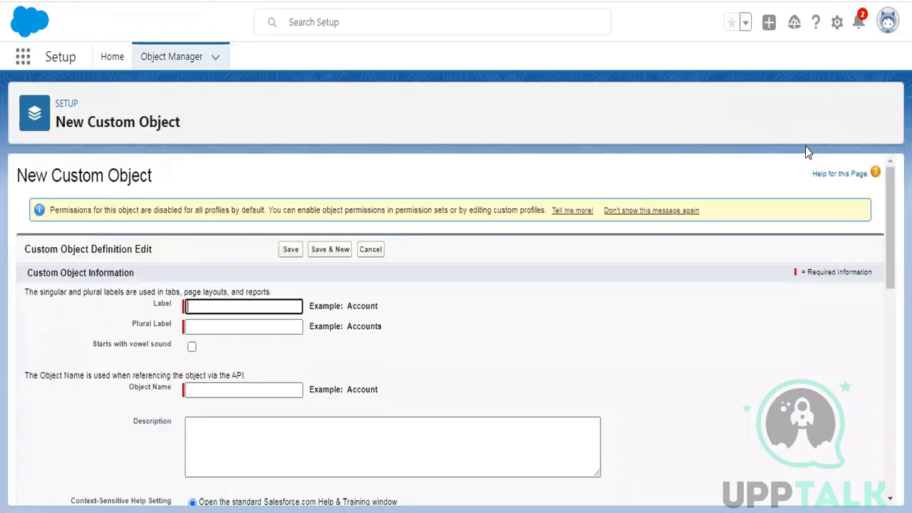
pyautogui.write('Patient ')
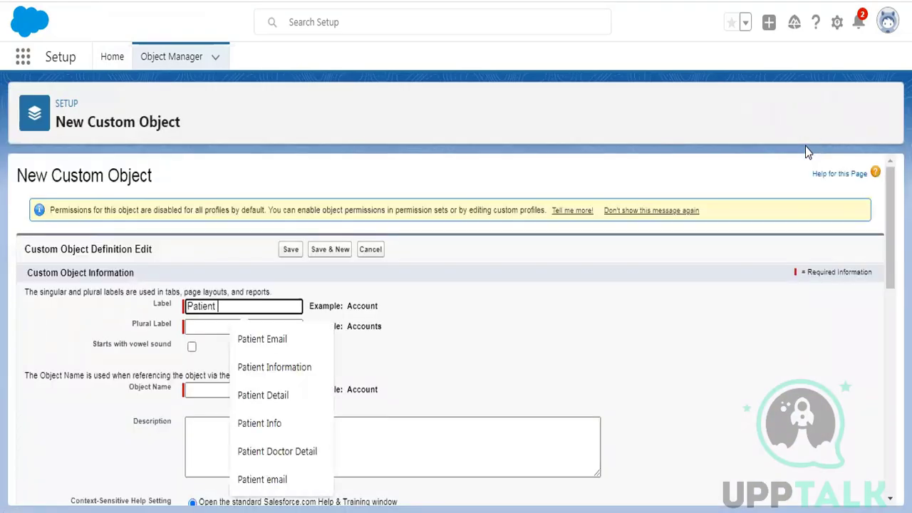
pyautogui.write('Doctor detail')
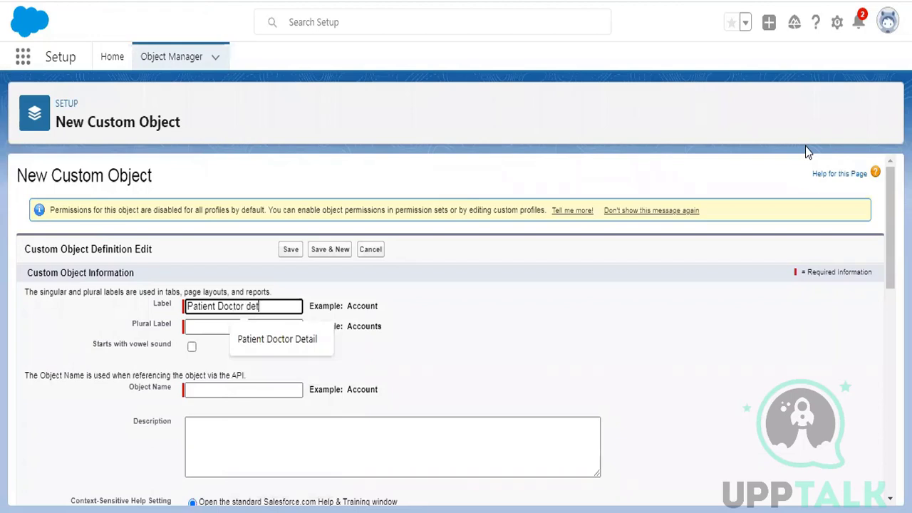
pyautogui.press('Tab')
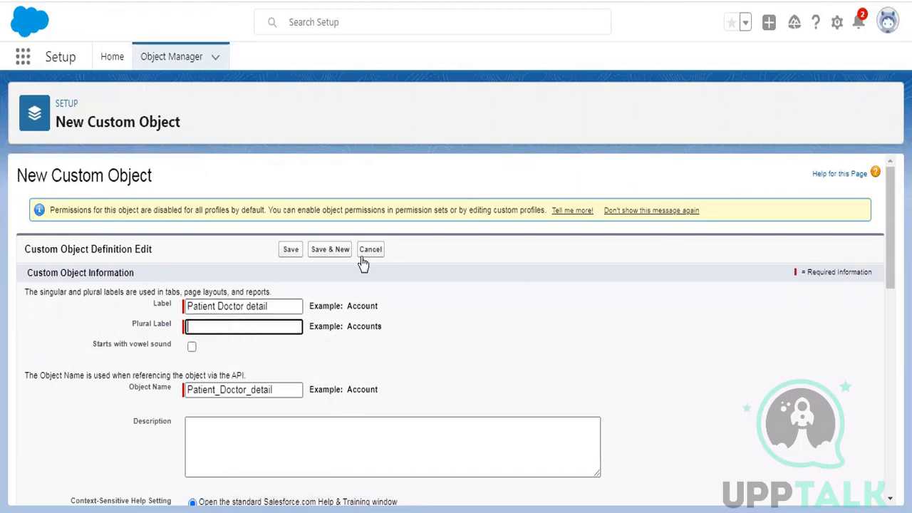
pyautogui.tripleClick(273, 311)
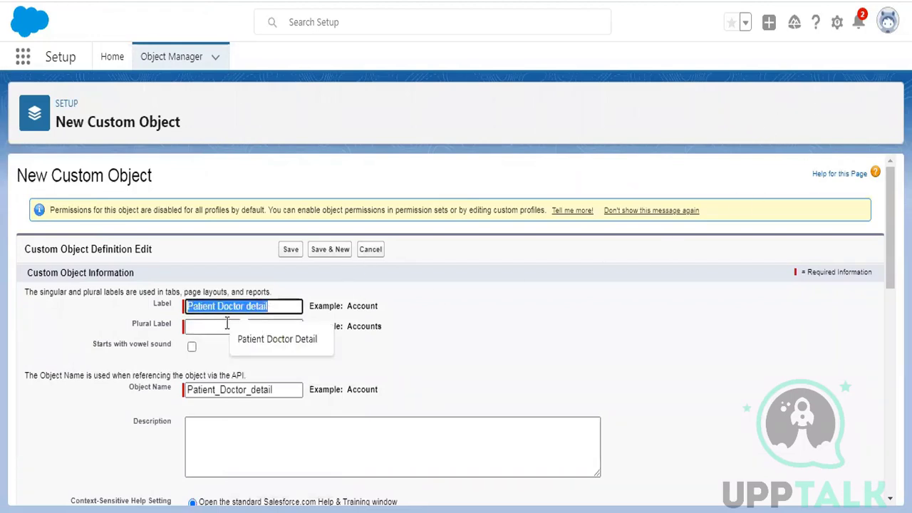
pyautogui.write('Patient Doctor detail')
# - Allow reports, activities, field history tracking, Chatter groups and search for the Patient Doctor detail object, and save it
pyautogui.scroll(-5, 295, 305)
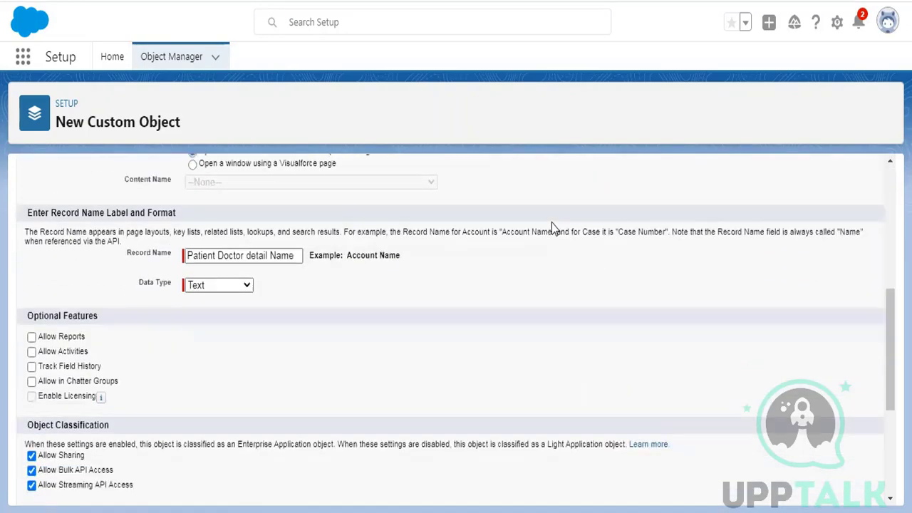
pyautogui.scroll(-1, 553, 226)
pyautogui.click(32, 298)
pyautogui.click(31, 313)
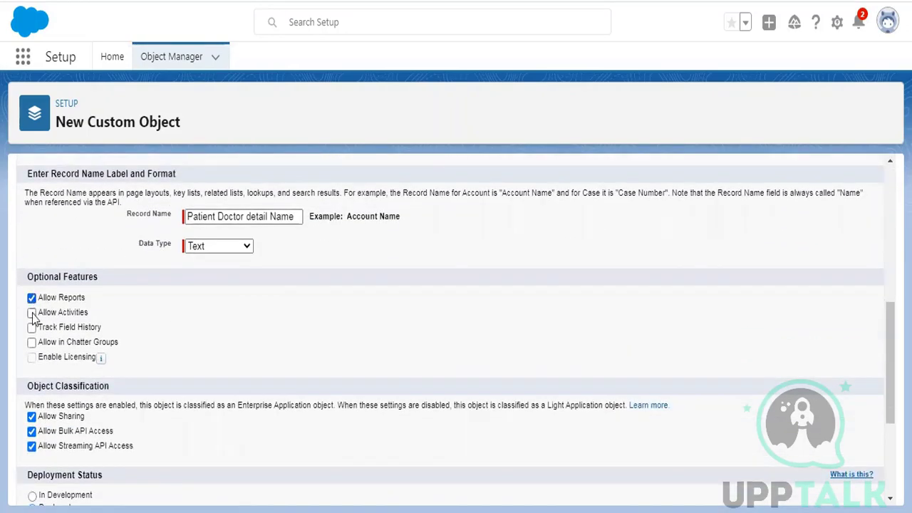
pyautogui.click(31, 327)
pyautogui.click(31, 342)
pyautogui.scroll(-3, 86, 342)
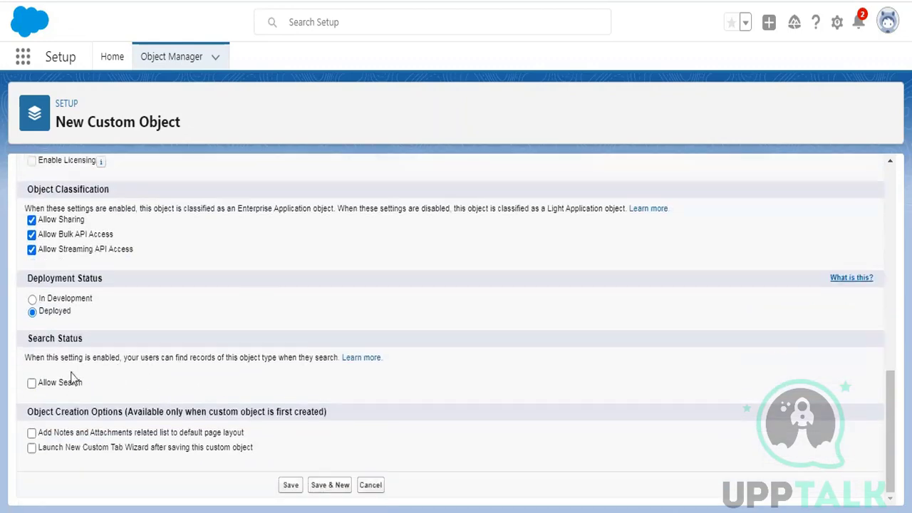
pyautogui.click(32, 383)
pyautogui.click(290, 485)
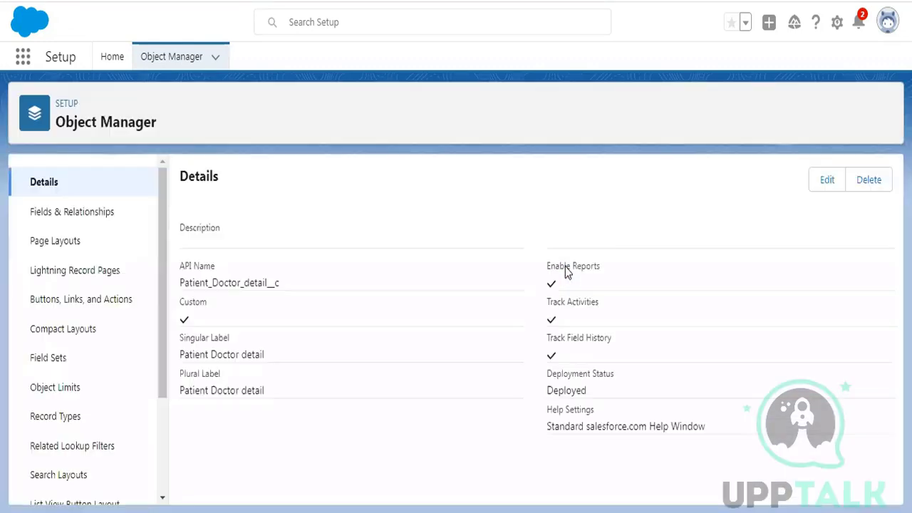
# - Return to the Tabs page in Setup by searching for "tabs"
pyautogui.click(837, 23)
pyautogui.click(860, 109)
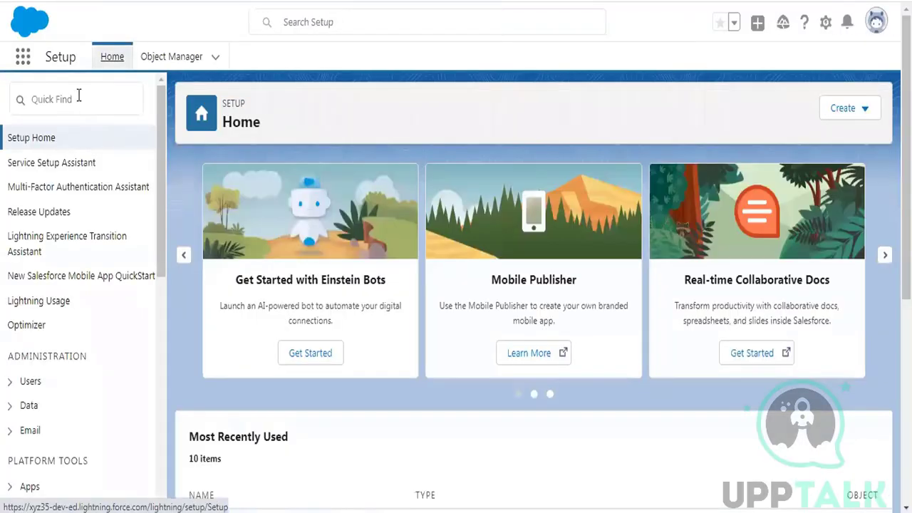
pyautogui.click(78, 95)
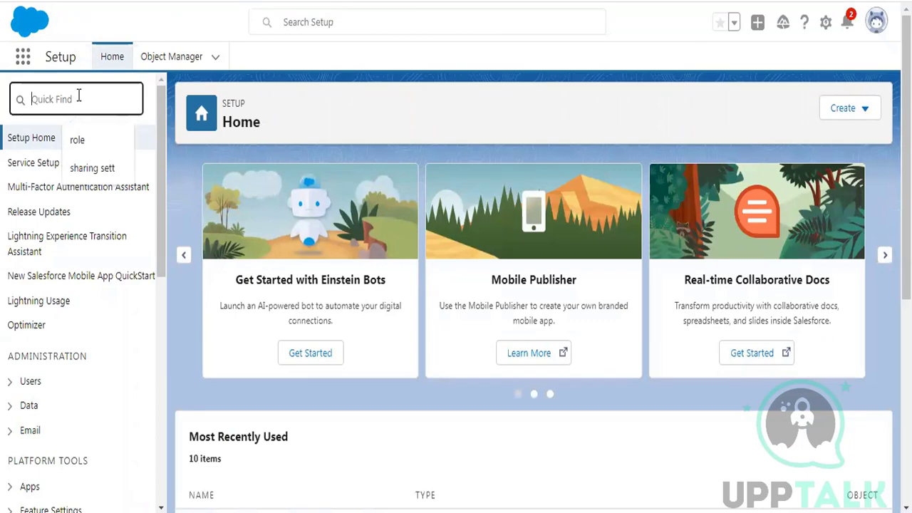
pyautogui.write('tabs')
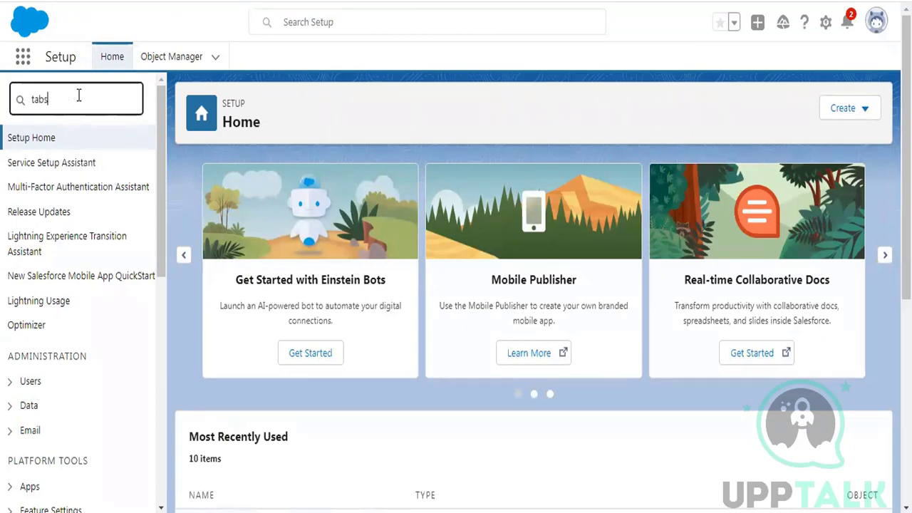
pyautogui.click(45, 195)
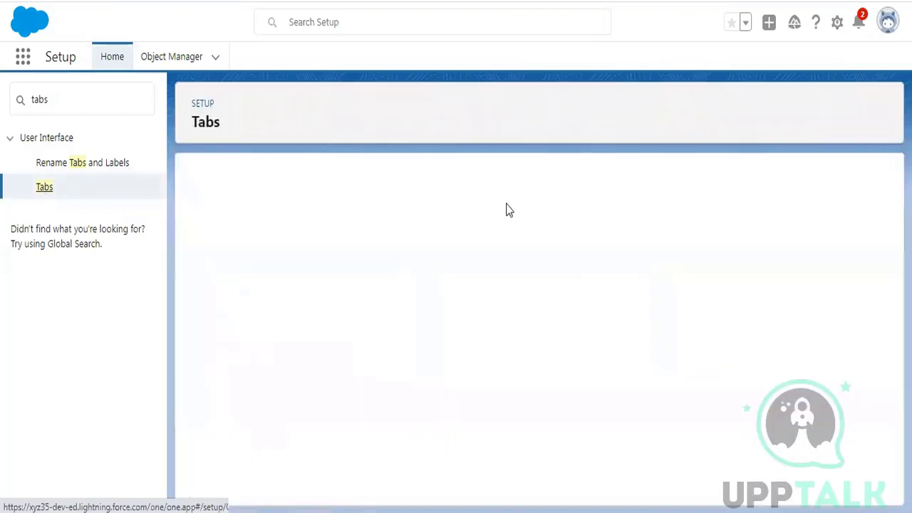
# - Start a new custom object tab for Patient Doctor detail with the Books tab style
pyautogui.scroll(-3, 538, 296)
pyautogui.scroll(2, 538, 296)
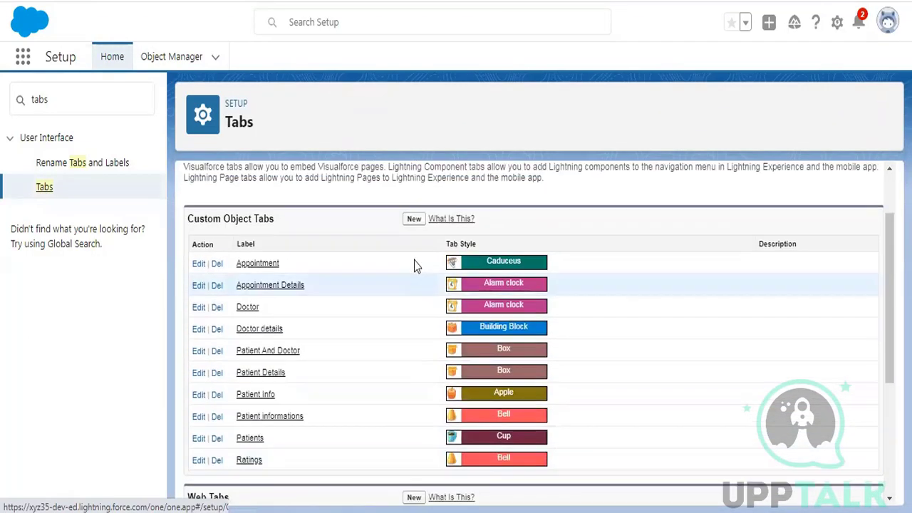
pyautogui.click(415, 219)
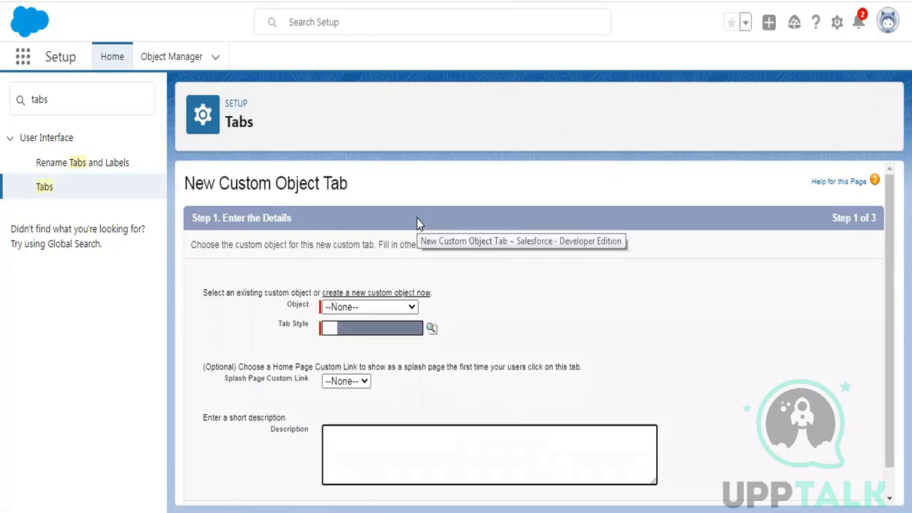
pyautogui.click(374, 307)
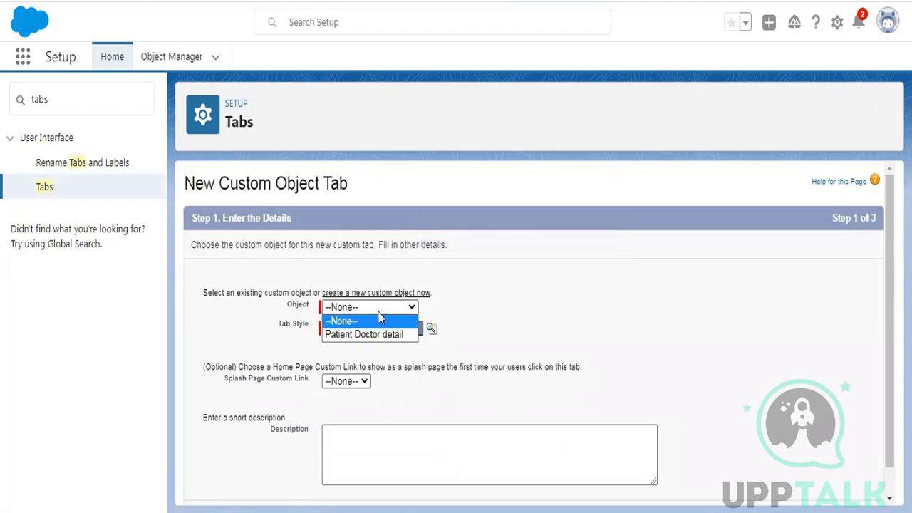
pyautogui.click(350, 337)
pyautogui.click(432, 328)
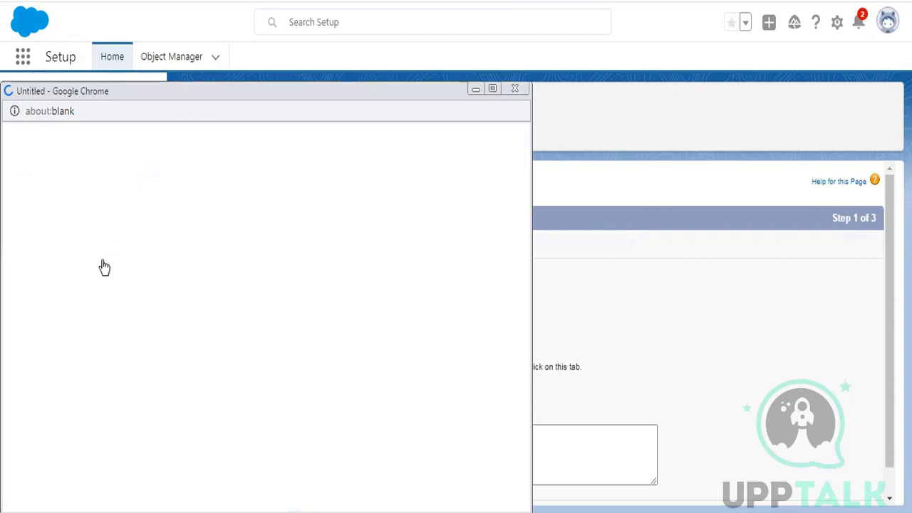
pyautogui.click(89, 226)
pyautogui.scroll(-1, 535, 407)
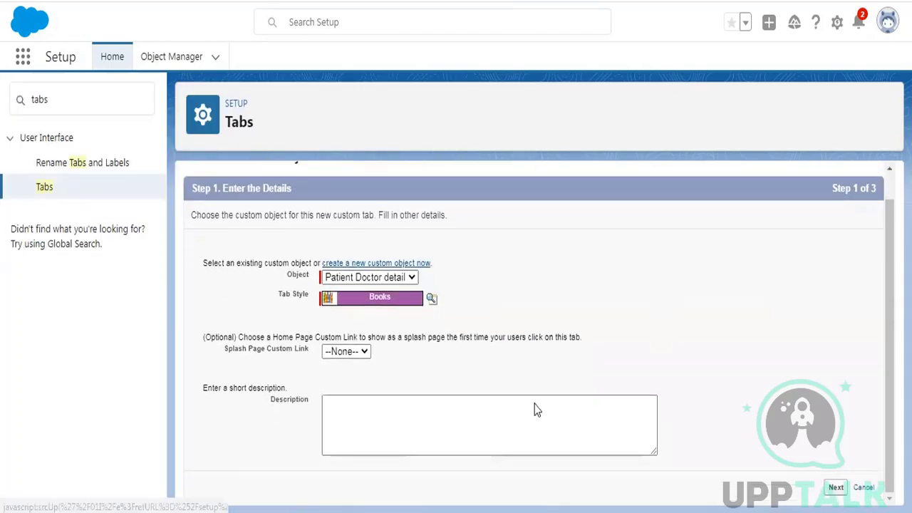
# - Keep the default profile visibility and custom app selections for the Patient Doctor detail tab and save it
pyautogui.click(835, 487)
pyautogui.scroll(-10, 842, 404)
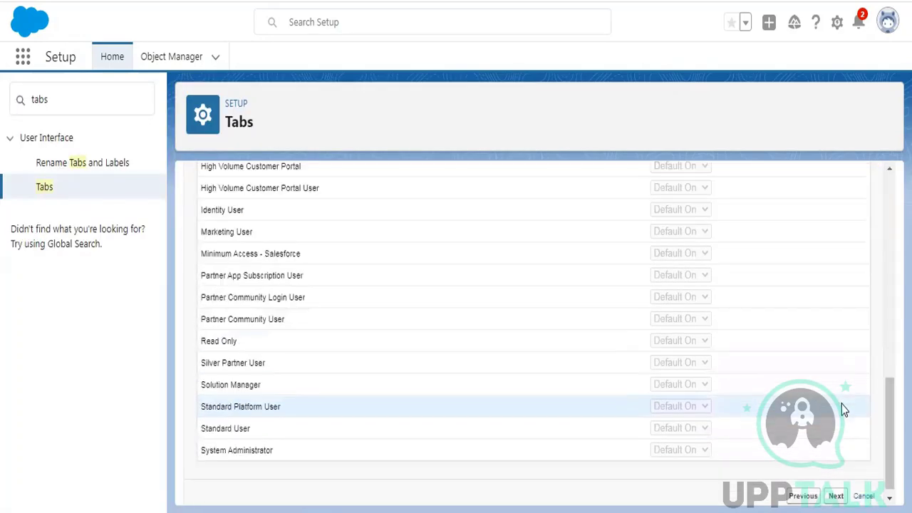
pyautogui.click(836, 489)
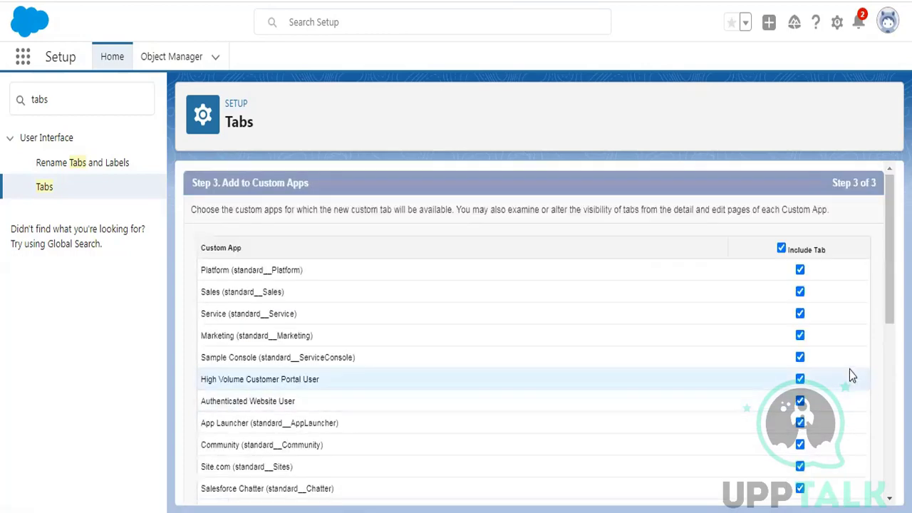
pyautogui.scroll(-10, 840, 493)
pyautogui.click(838, 492)
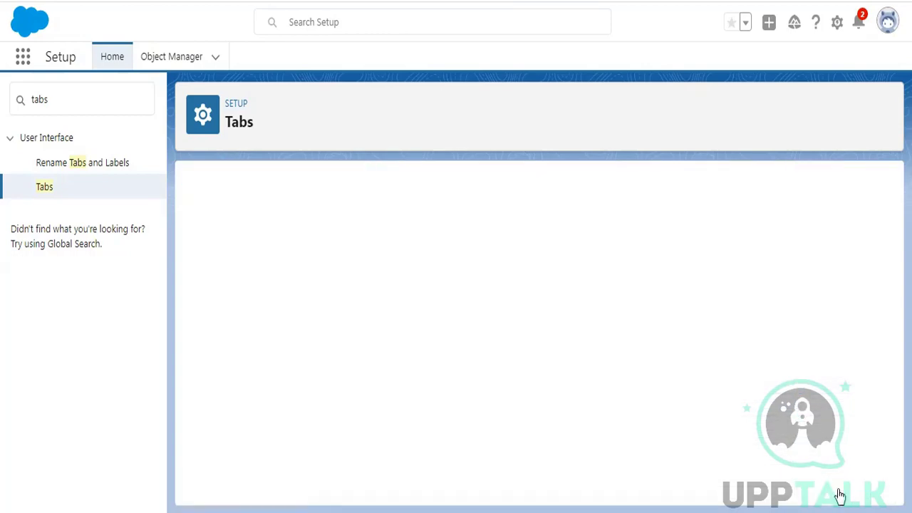
# - Search the apps and items for "doctor", open Doctor details, and switch to the Patient Doctor detail list
pyautogui.click(23, 61)
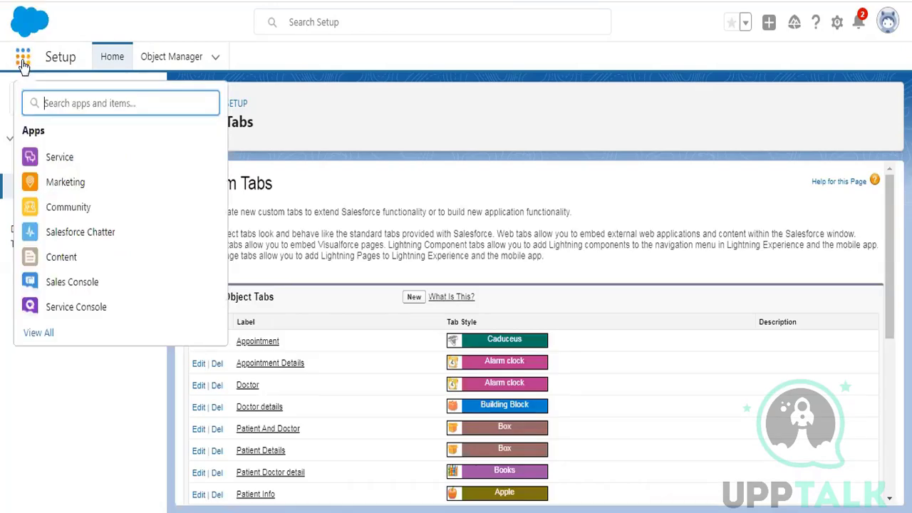
pyautogui.write('doctor')
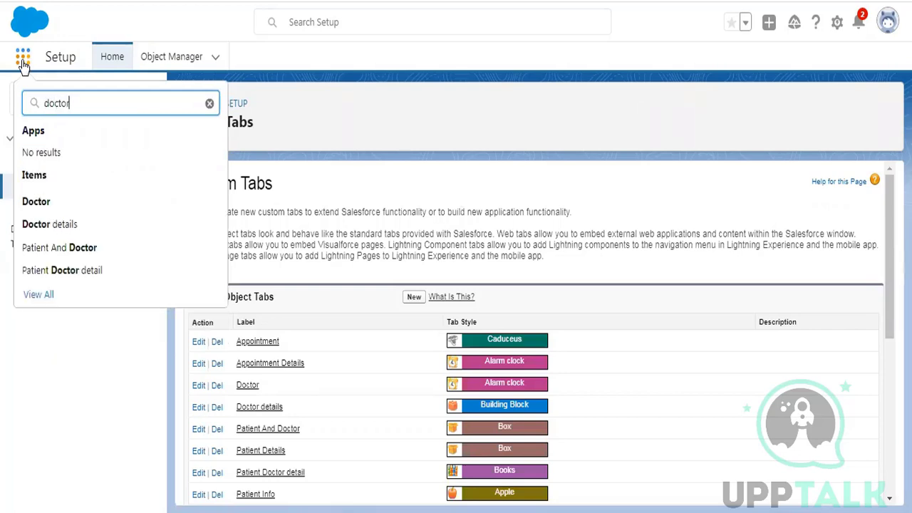
pyautogui.click(80, 223)
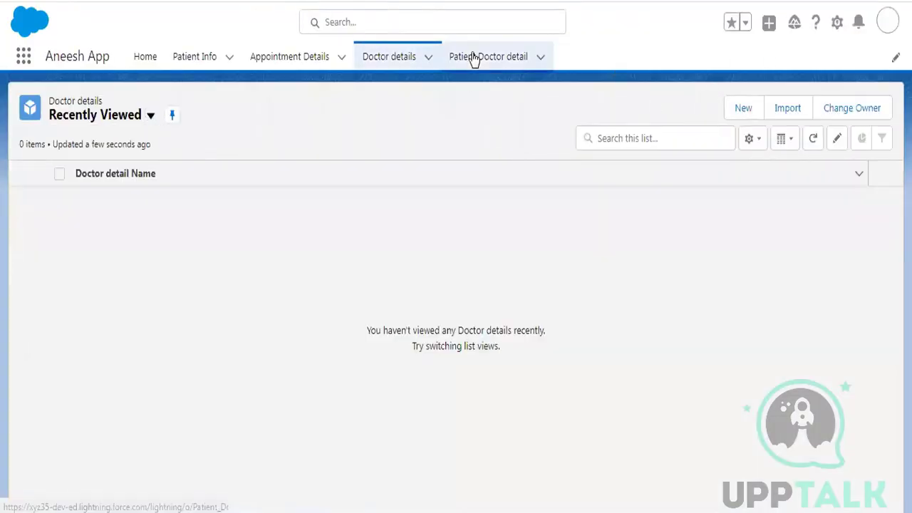
pyautogui.click(474, 59)
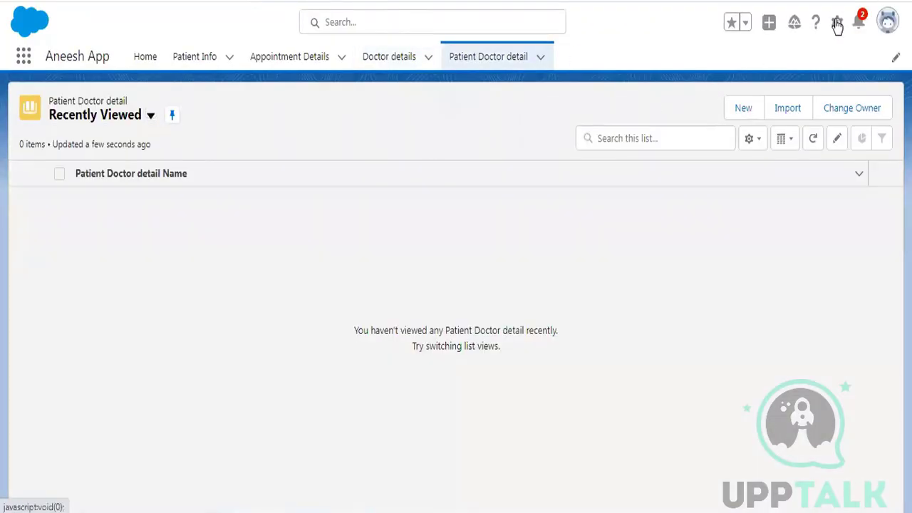
# - Open the setup of the Patient Doctor detail object and show its fields and relationships
pyautogui.click(838, 23)
pyautogui.click(779, 200)
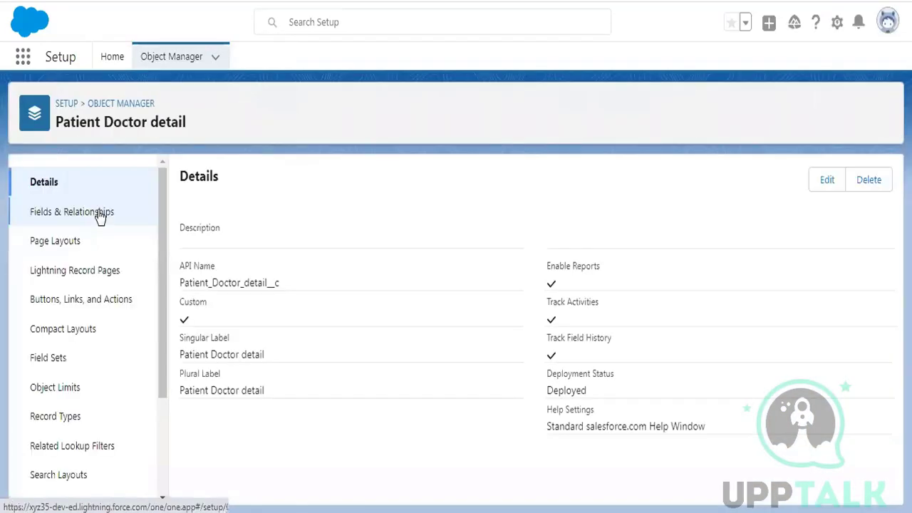
pyautogui.click(100, 214)
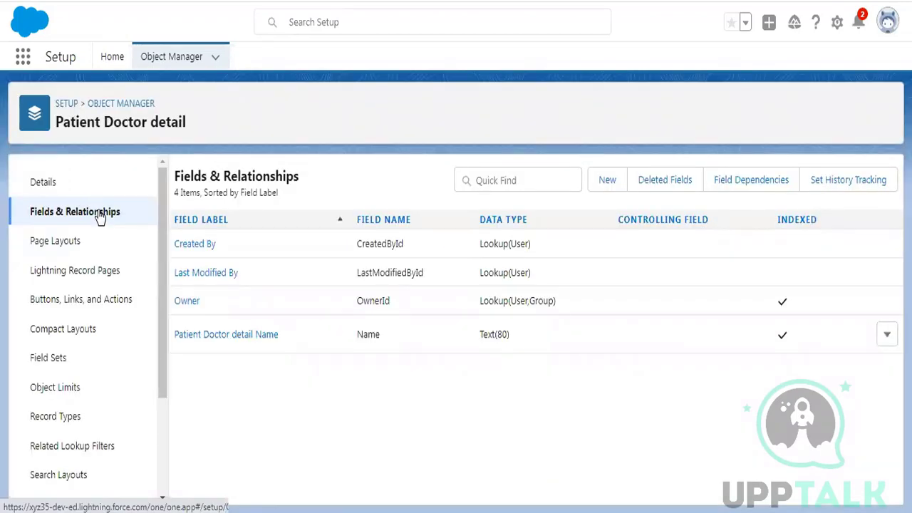
# - Start a new custom field on Patient Doctor detail with the Master-Detail Relationship data type
pyautogui.click(607, 181)
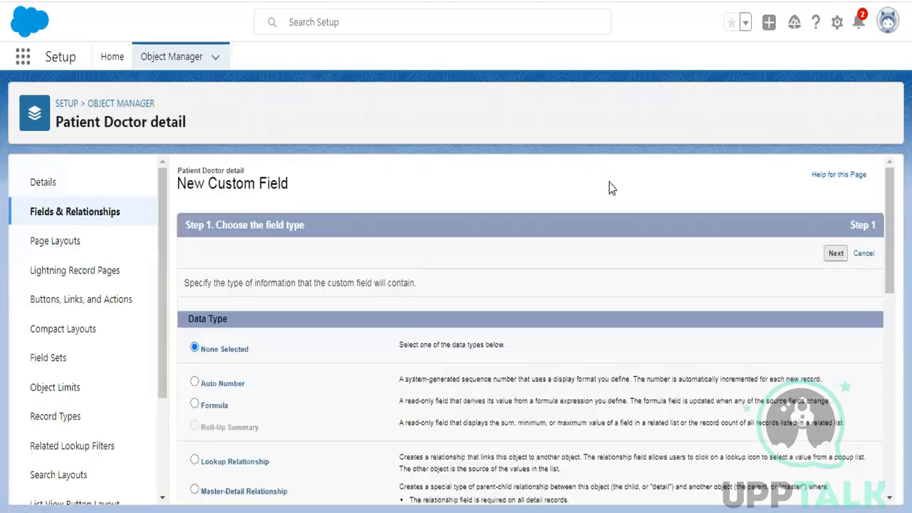
pyautogui.scroll(-2, 611, 213)
pyautogui.scroll(-1, 612, 220)
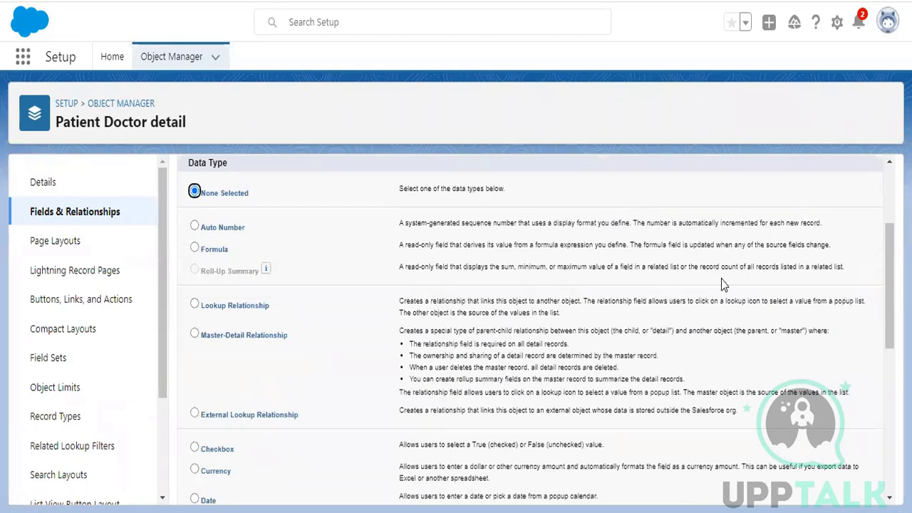
pyautogui.click(240, 335)
pyautogui.scroll(3, 784, 264)
pyautogui.click(835, 255)
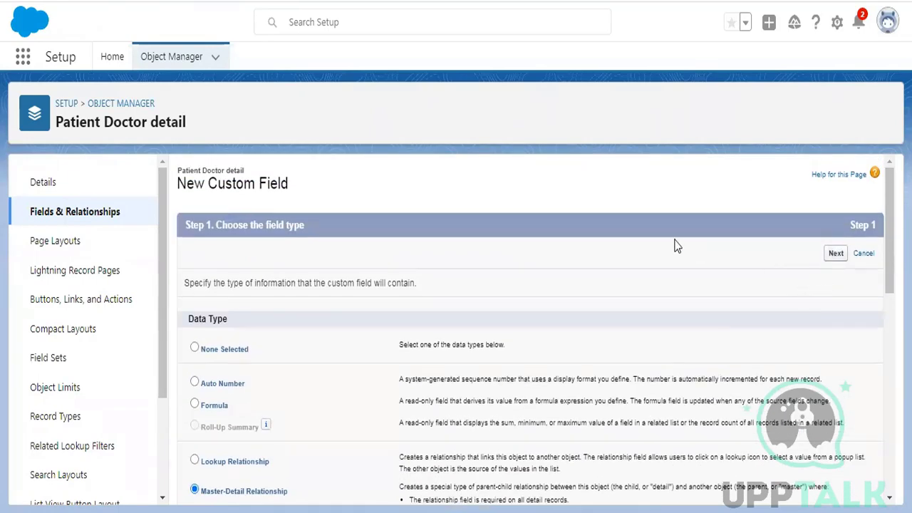
# - Choose Patient Detail as the related object for the new master-detail relationship
pyautogui.click(357, 314)
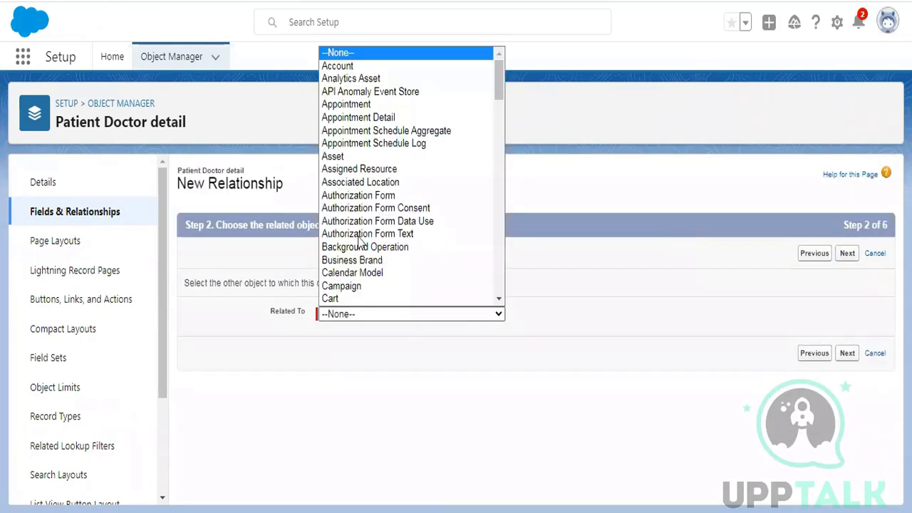
pyautogui.scroll(-4, 394, 118)
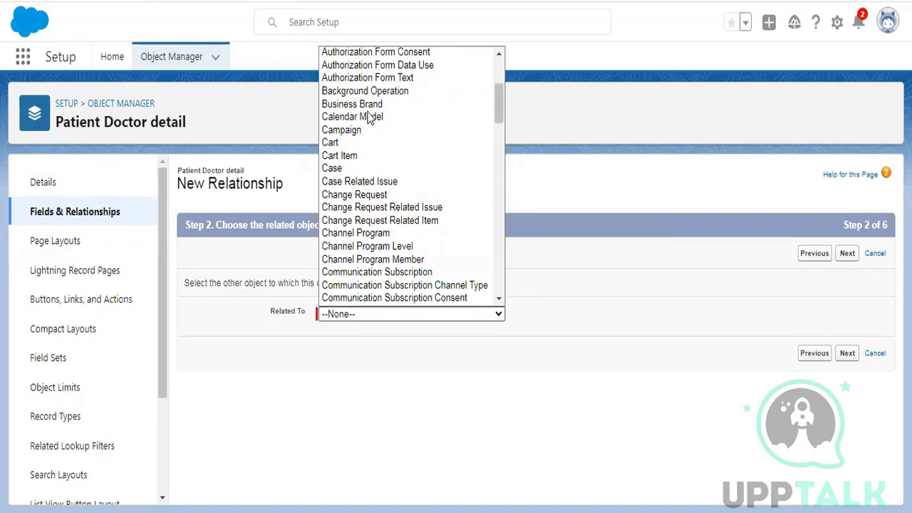
pyautogui.scroll(-15, 395, 128)
pyautogui.scroll(-4, 414, 157)
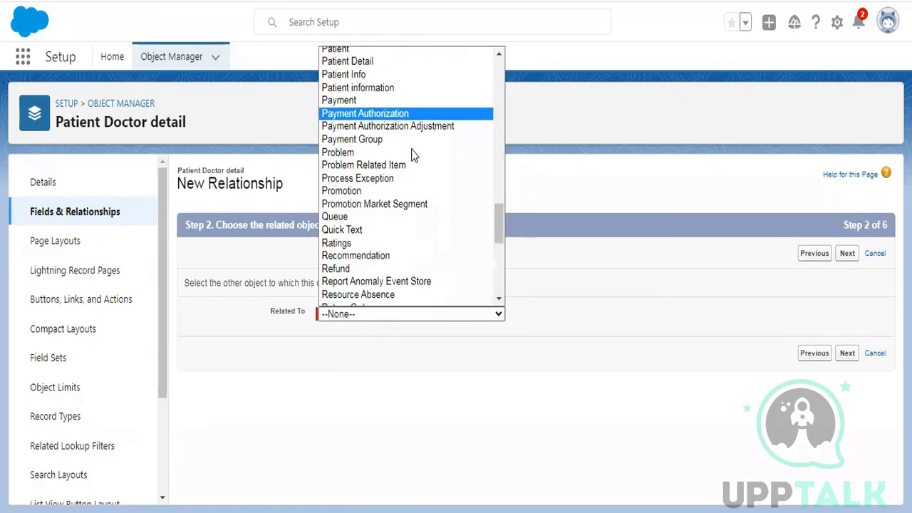
pyautogui.click(357, 61)
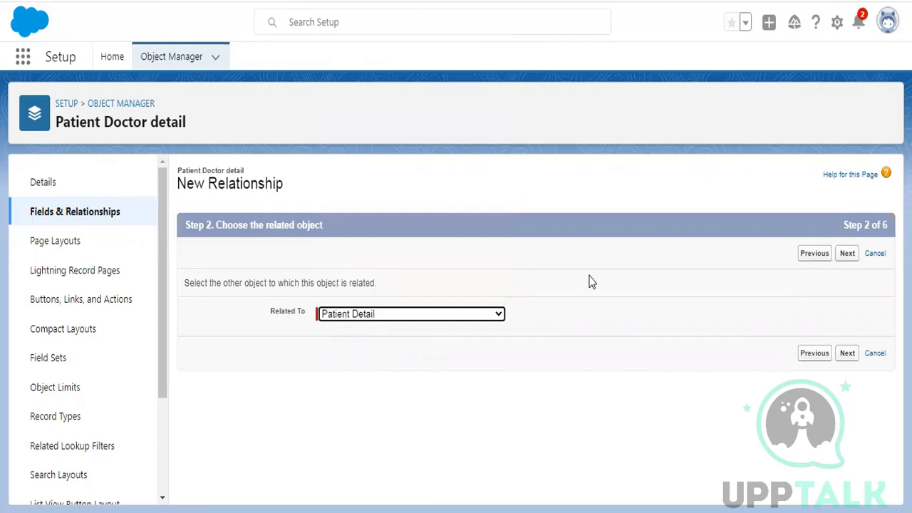
pyautogui.click(847, 255)
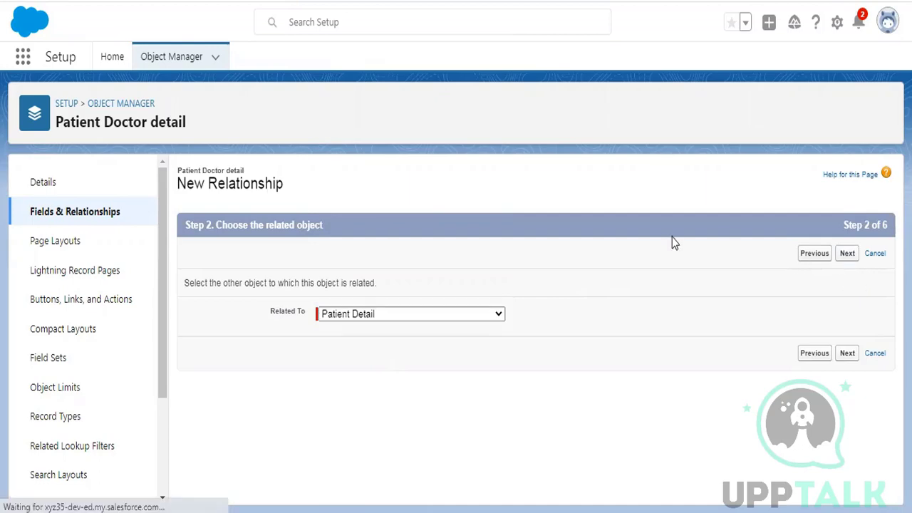
# - Name the relationship field Patient_Detail, keep the default security, layouts and related lists, then save it and begin another field
pyautogui.click(402, 318)
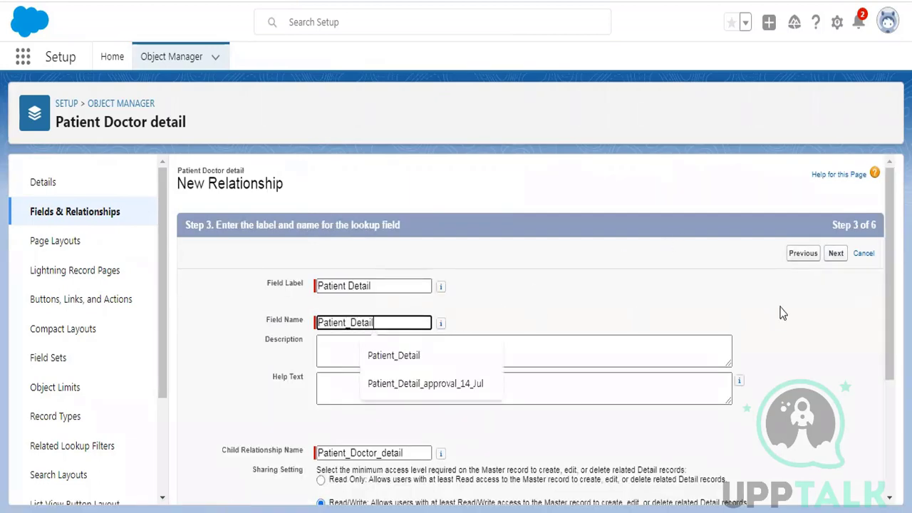
pyautogui.click(836, 254)
pyautogui.click(835, 255)
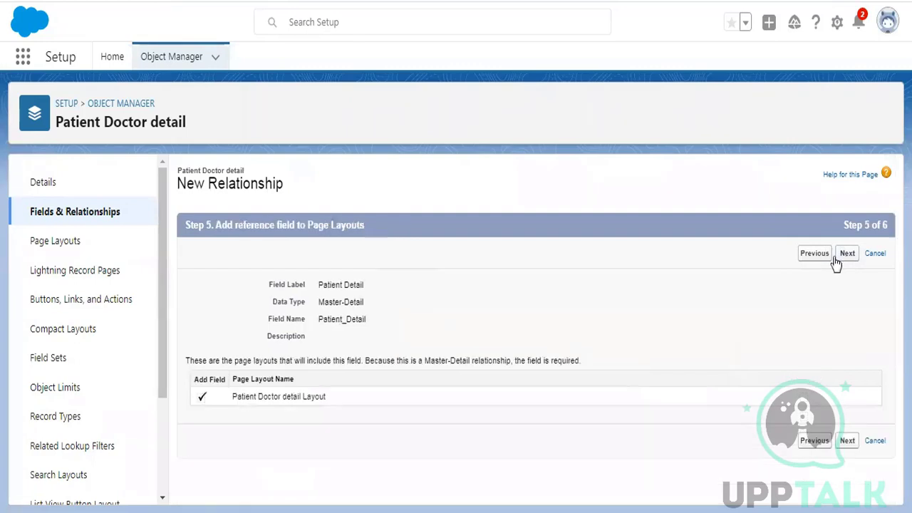
pyautogui.click(839, 255)
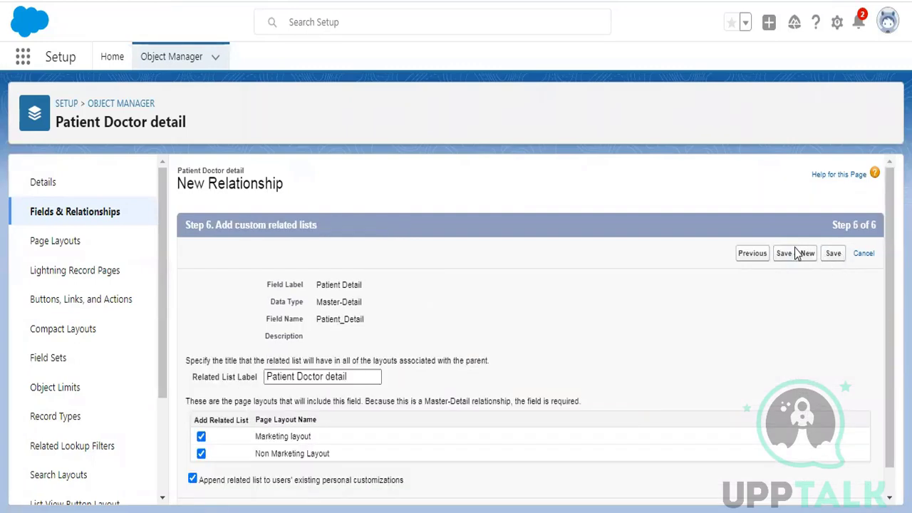
pyautogui.click(796, 254)
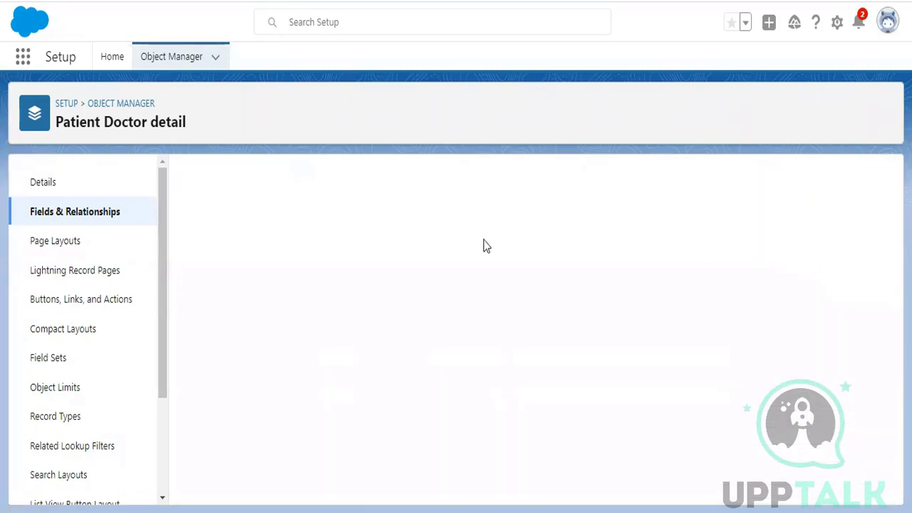
# - Choose Master-Detail Relationship as the data type of the second relationship field and continue to the related object
pyautogui.scroll(-3, 463, 246)
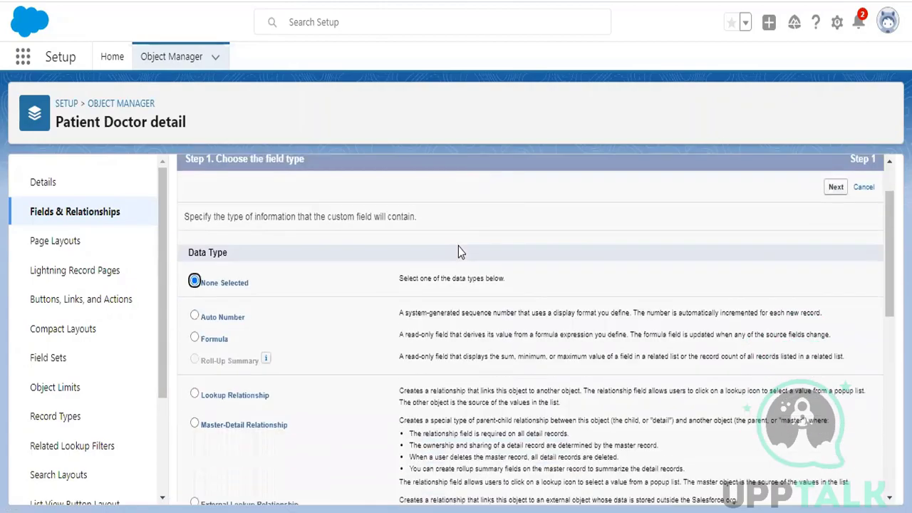
pyautogui.click(278, 344)
pyautogui.scroll(-1, 770, 300)
pyautogui.scroll(-5, 770, 299)
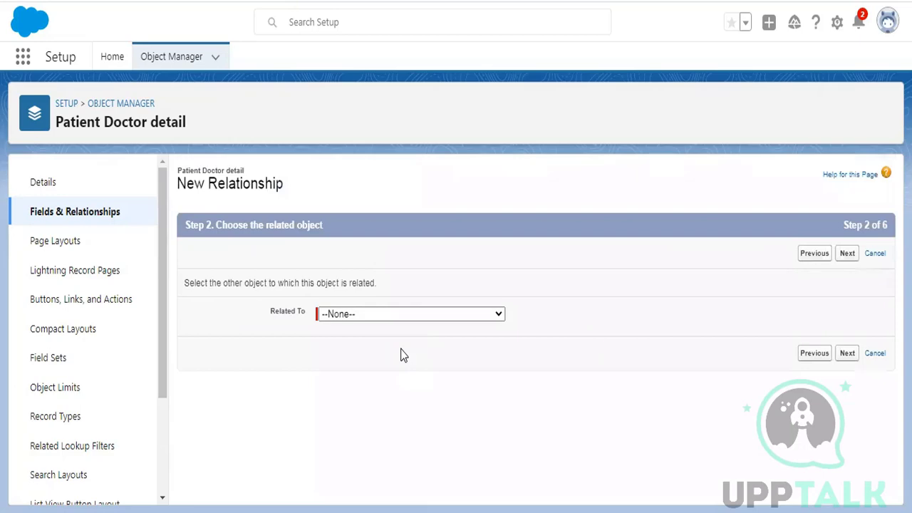
# - Choose Doctor Detail as the related object for the second master-detail relationship
pyautogui.click(333, 315)
pyautogui.scroll(-4, 391, 203)
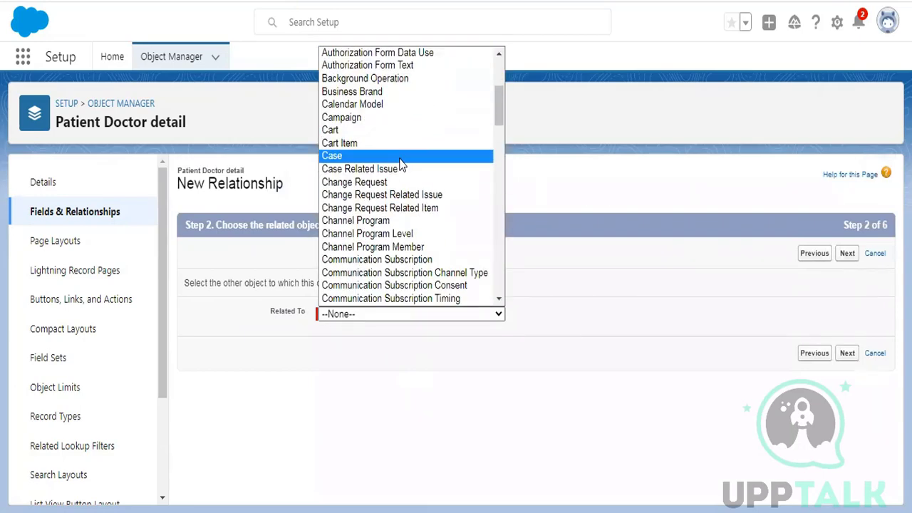
pyautogui.scroll(-12, 401, 163)
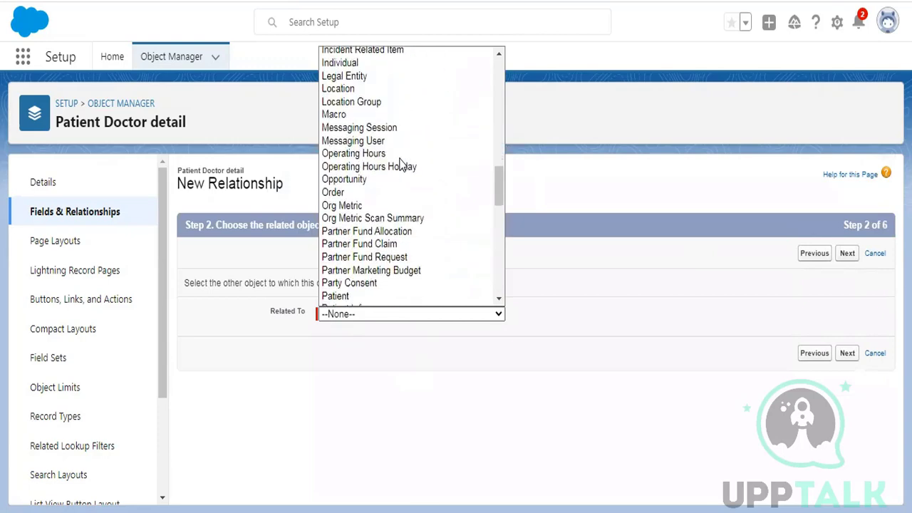
pyautogui.scroll(-7, 401, 164)
pyautogui.scroll(4, 401, 164)
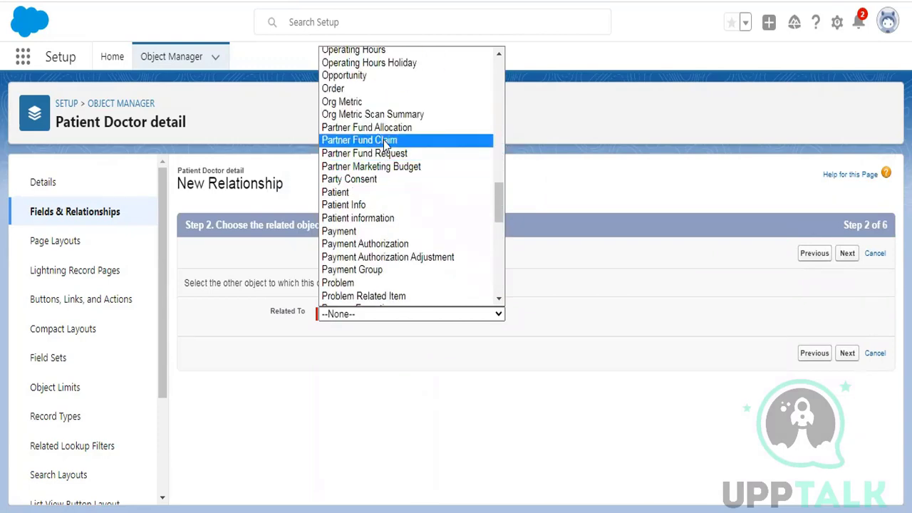
pyautogui.scroll(20, 401, 177)
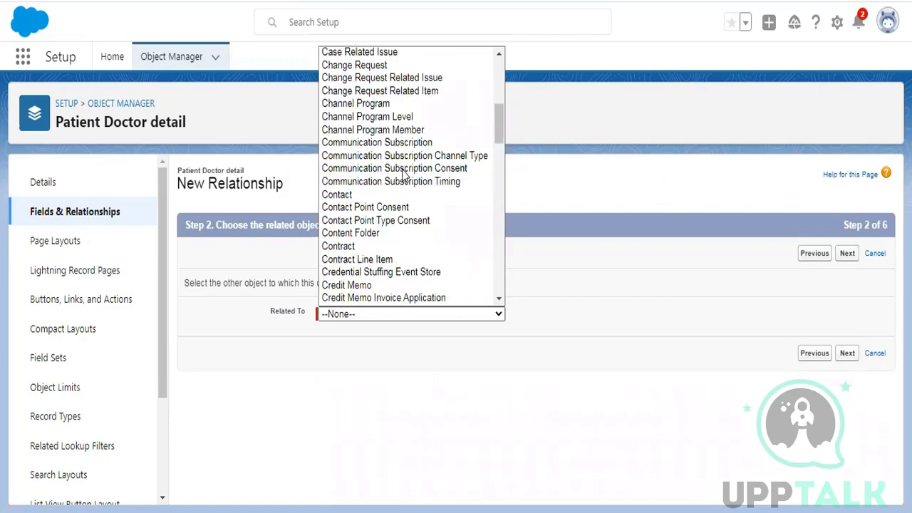
pyautogui.scroll(-10, 402, 175)
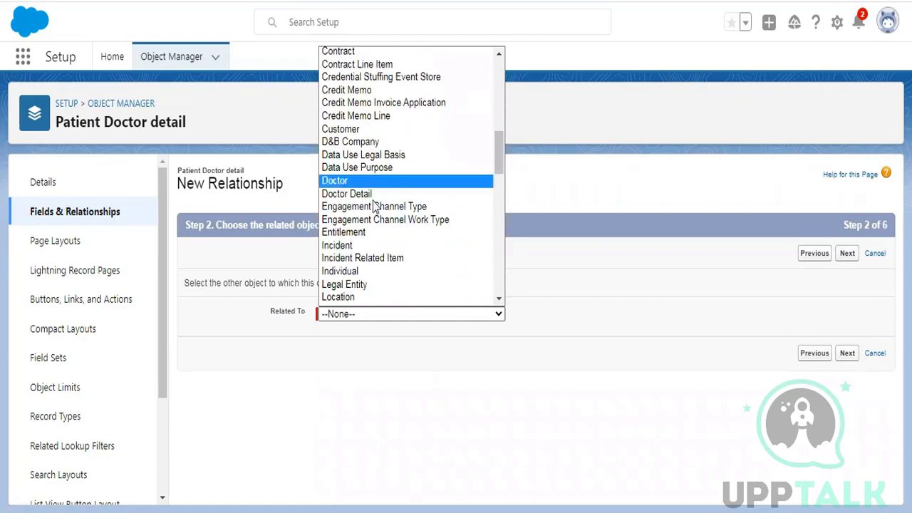
pyautogui.click(406, 194)
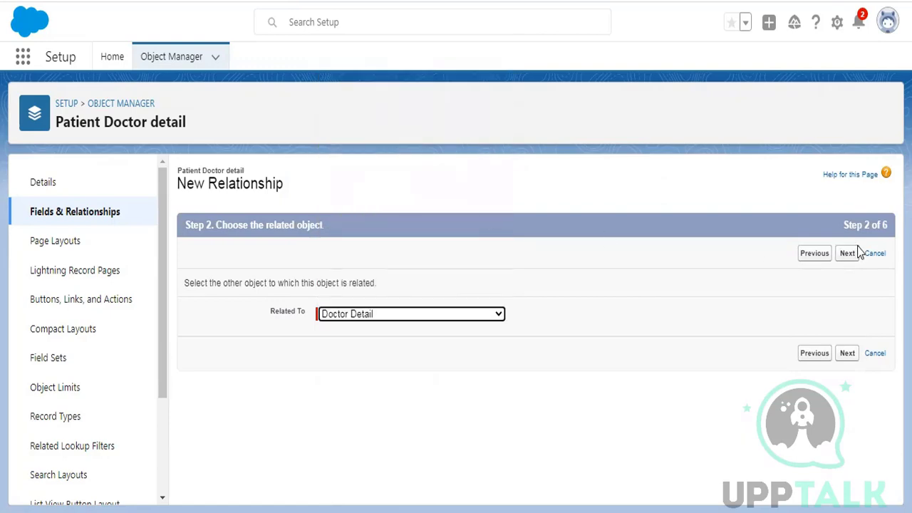
pyautogui.click(848, 255)
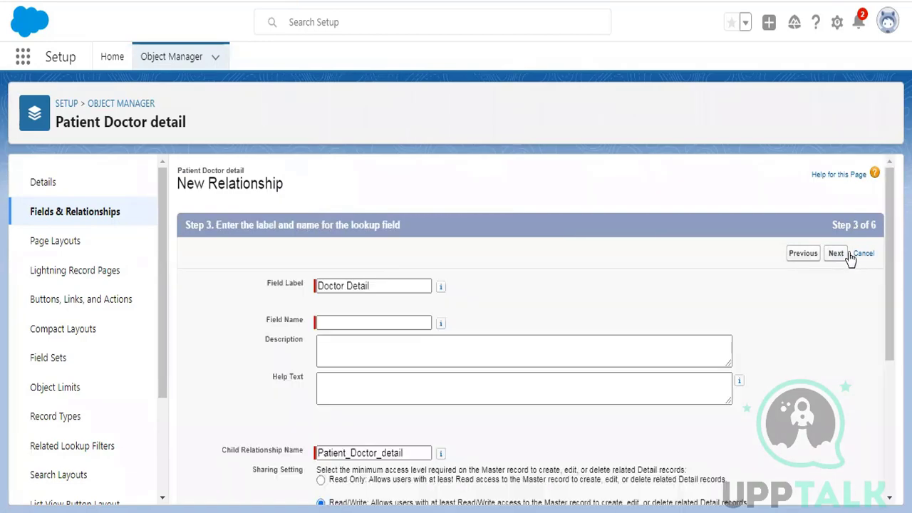
# - Name the relationship field Doctor_Detail, keep the default security, page layout and related list settings, and save it
pyautogui.click(366, 322)
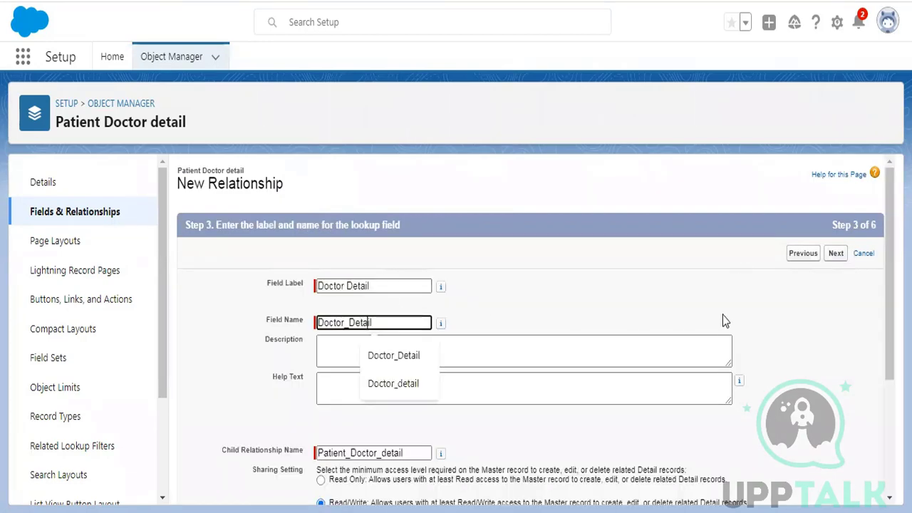
pyautogui.click(838, 258)
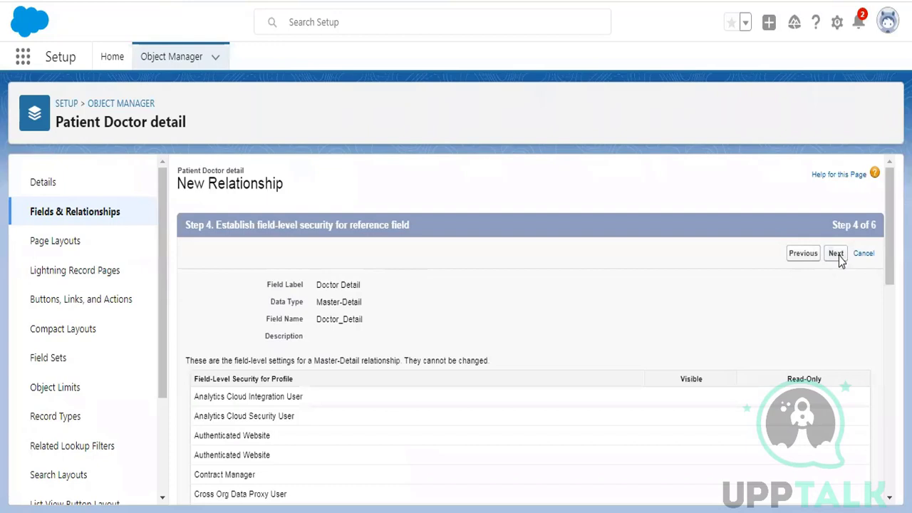
pyautogui.click(839, 256)
pyautogui.click(843, 255)
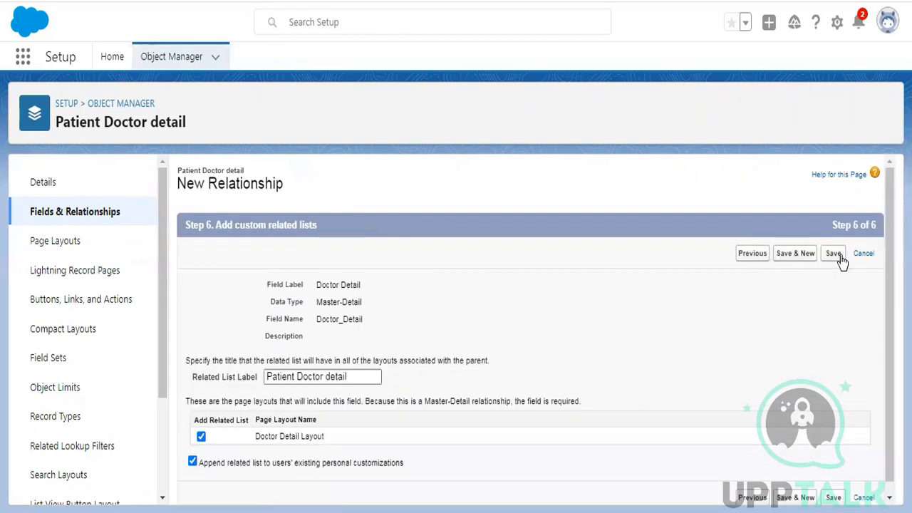
pyautogui.click(829, 261)
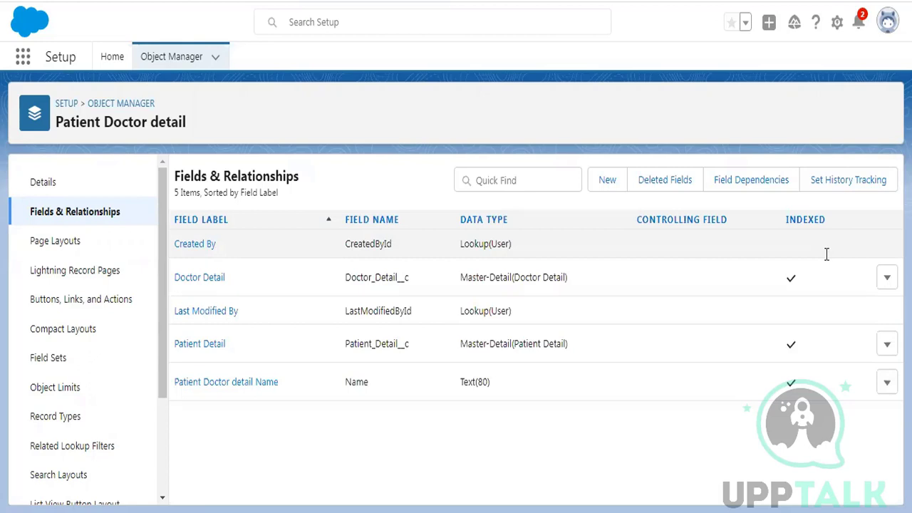
# - Find the Patient Details object among the app items and start a new record with the Marketing RT record type
pyautogui.click(22, 58)
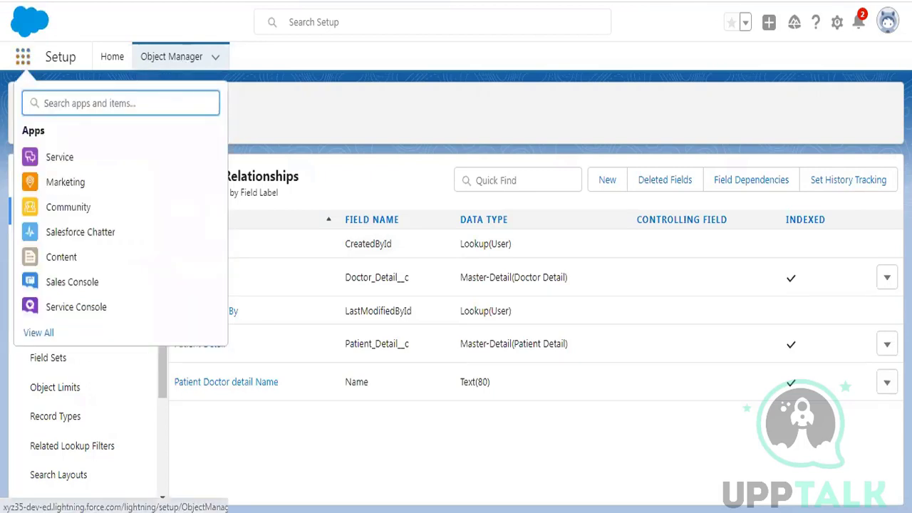
pyautogui.write('patient')
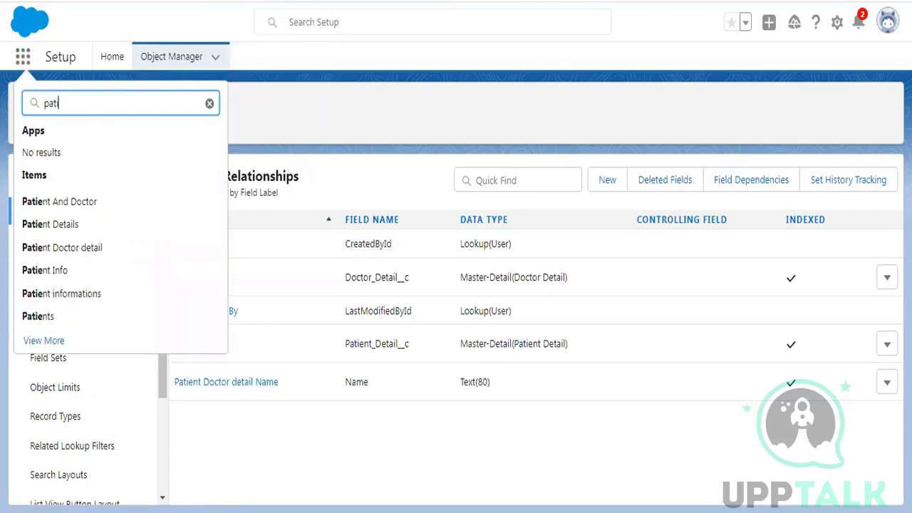
pyautogui.click(48, 226)
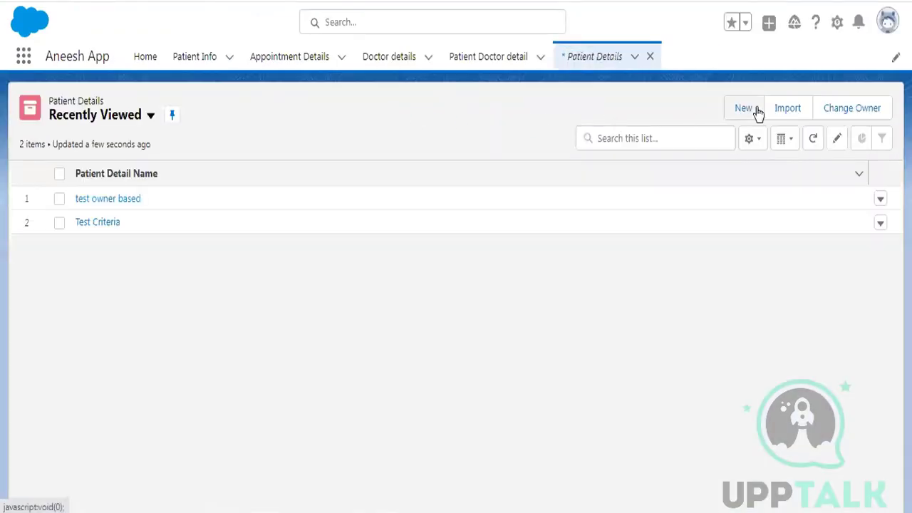
pyautogui.click(756, 109)
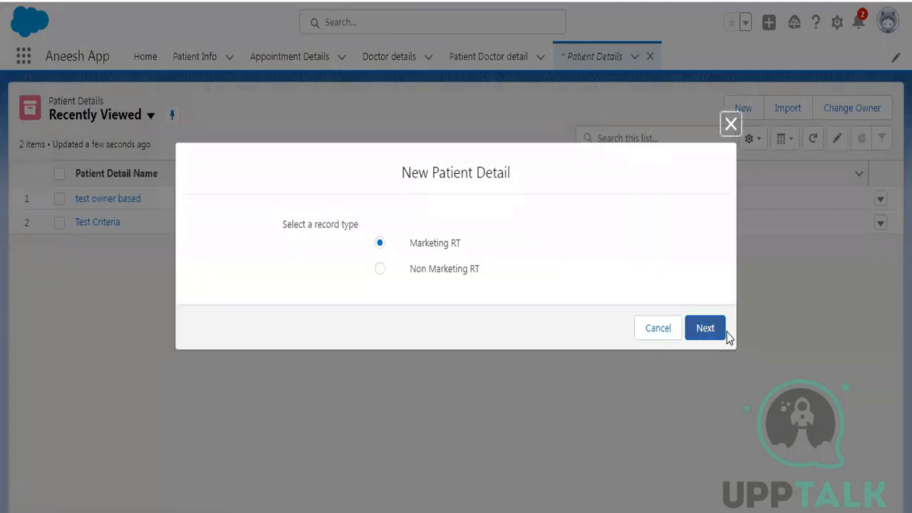
pyautogui.click(720, 333)
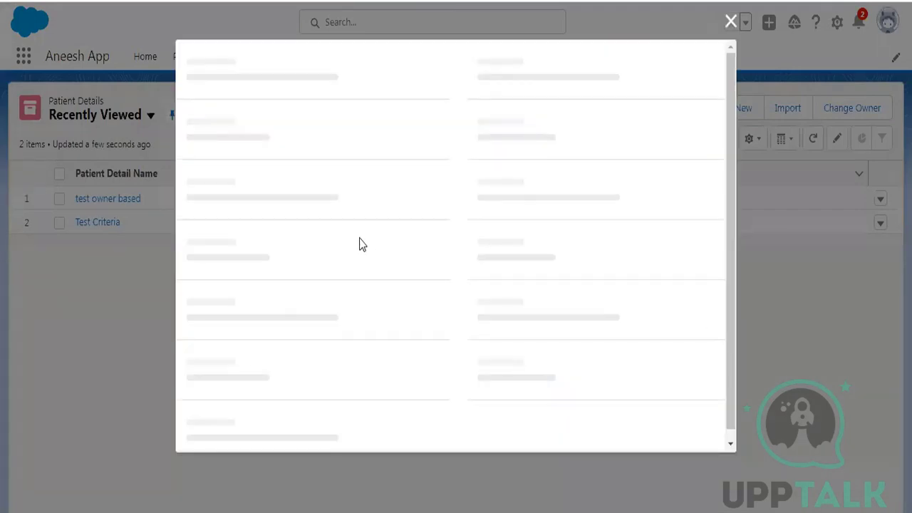
# - Enter the patient's name and membership ID, set Status to Active and Source to Referral, and save the patient record
pyautogui.write('sumit')
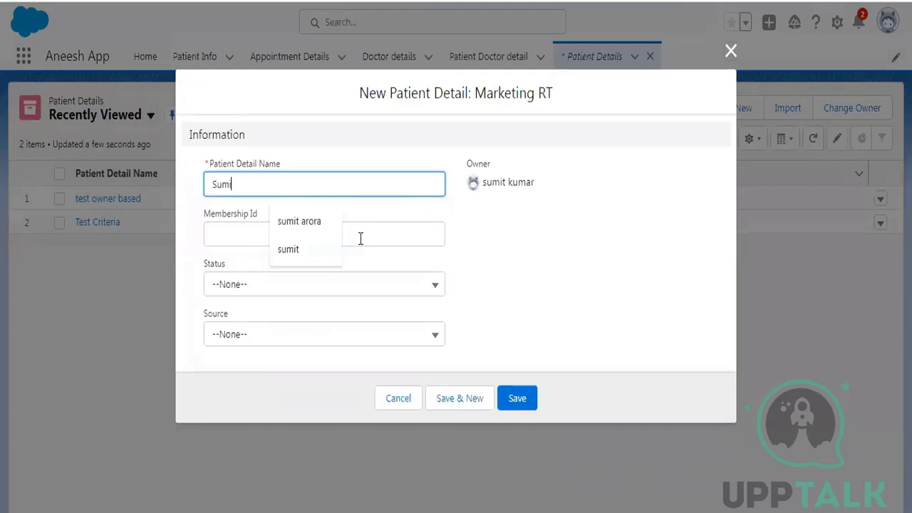
pyautogui.click(361, 239)
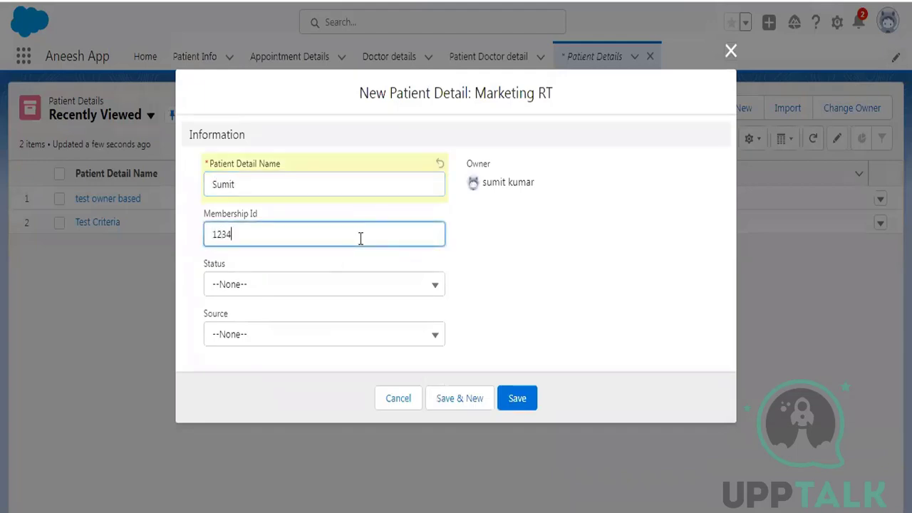
pyautogui.press('Tab')
pyautogui.click(255, 285)
pyautogui.click(259, 343)
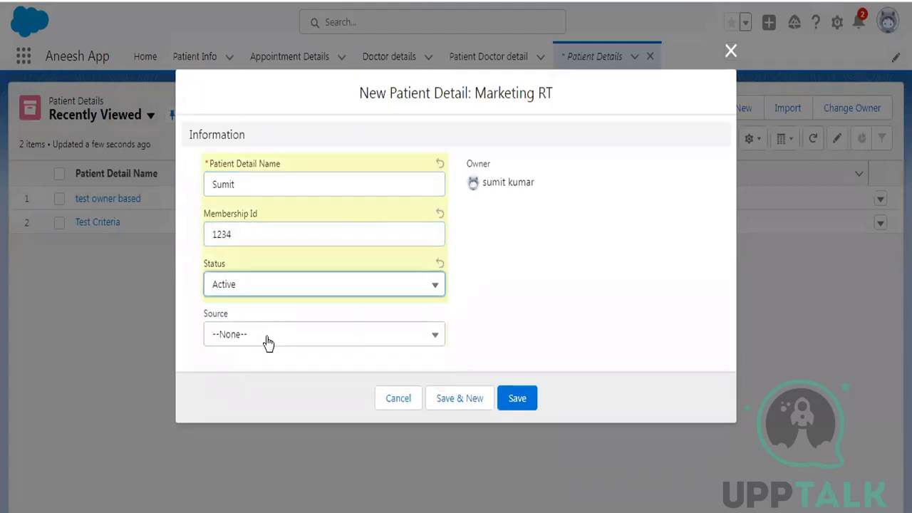
pyautogui.click(267, 343)
pyautogui.click(275, 392)
pyautogui.click(521, 399)
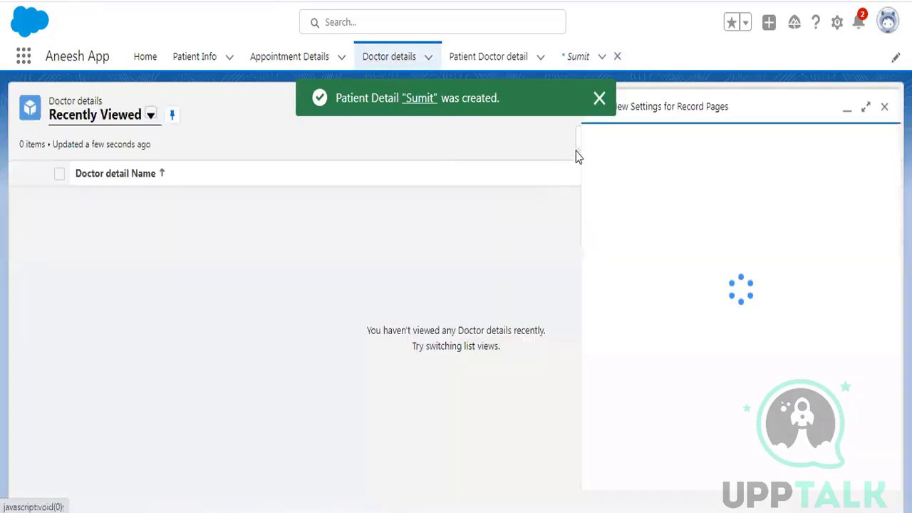
# - Create a Doctor Detail record with the doctor's full name and save it
pyautogui.click(886, 159)
pyautogui.click(743, 108)
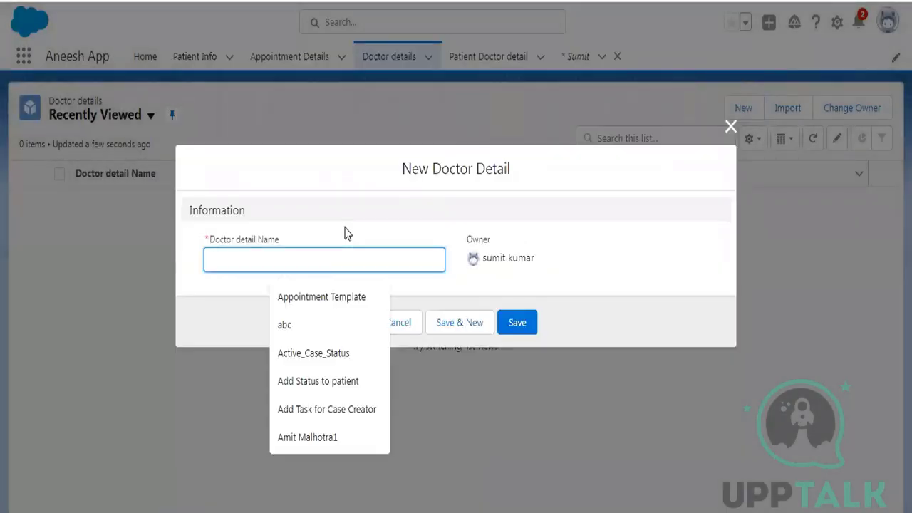
pyautogui.write('Amit M')
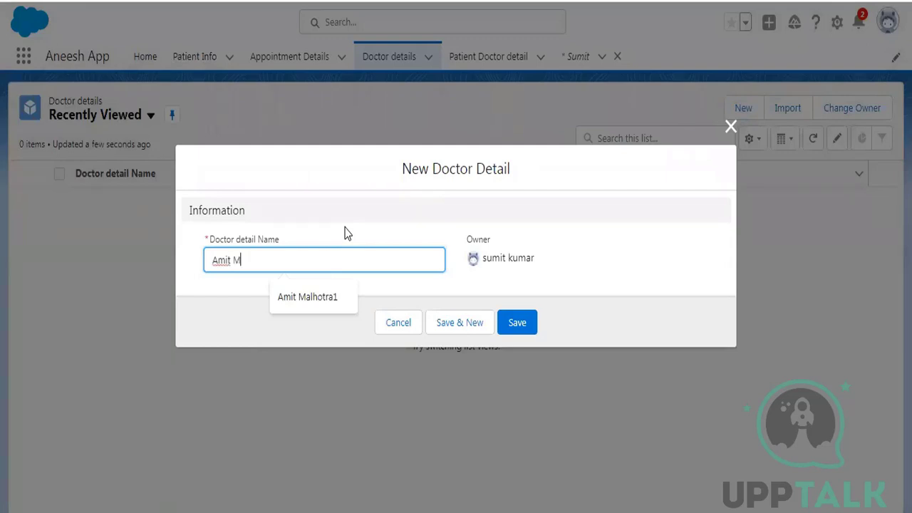
pyautogui.write('alhotra')
pyautogui.click(516, 322)
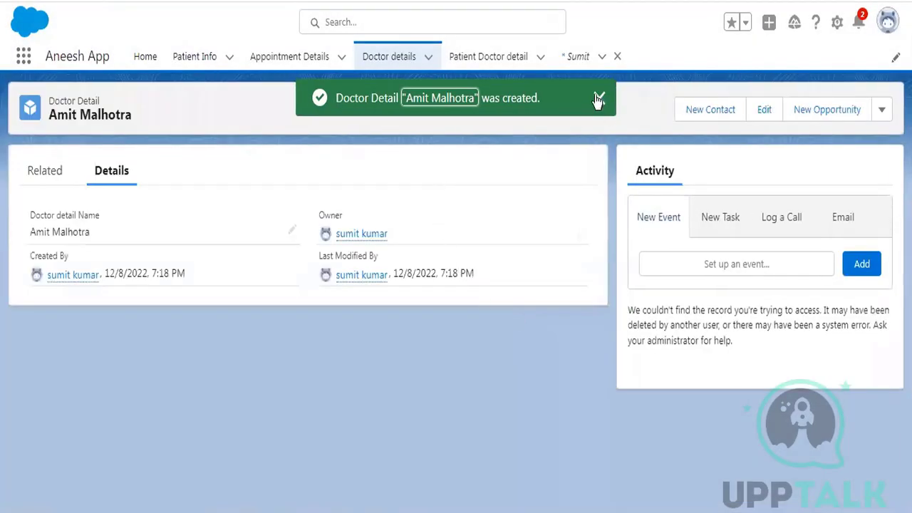
pyautogui.click(597, 97)
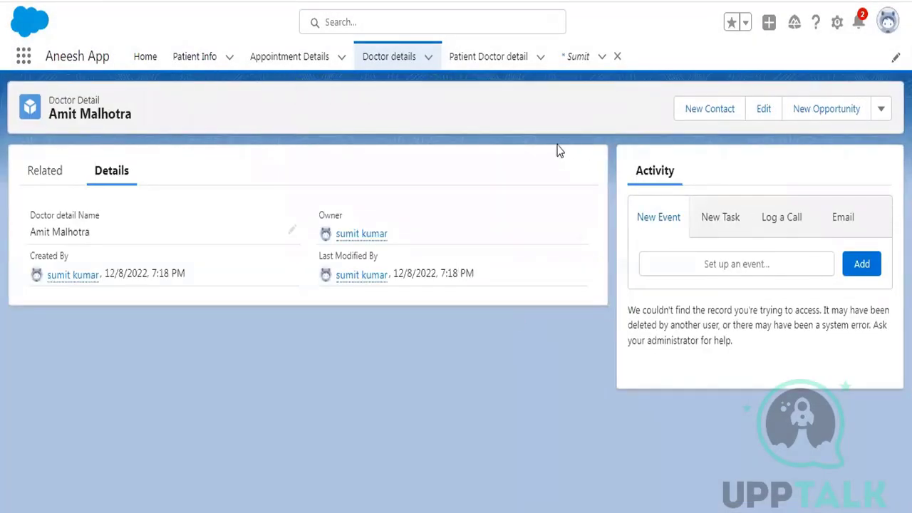
# - Create a Patient Doctor detail record named Test, link it to the new patient and doctor records, and save it
pyautogui.click(473, 60)
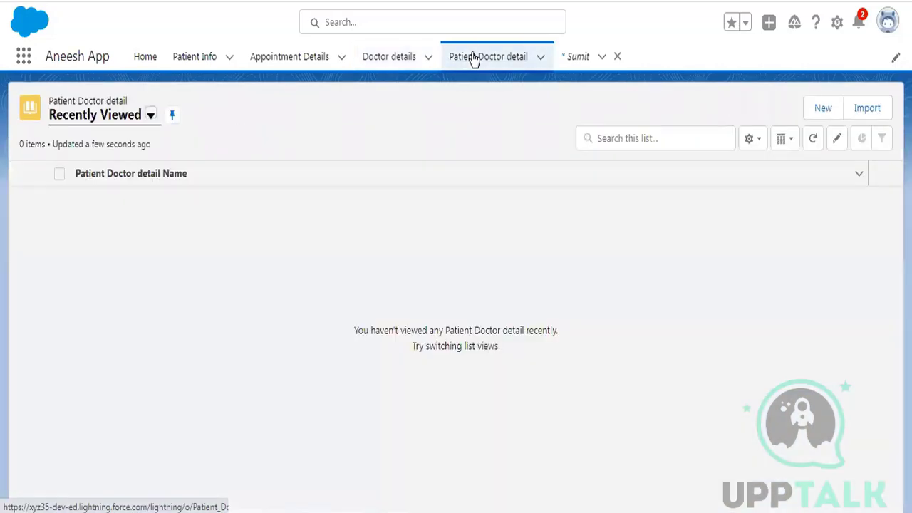
pyautogui.click(814, 114)
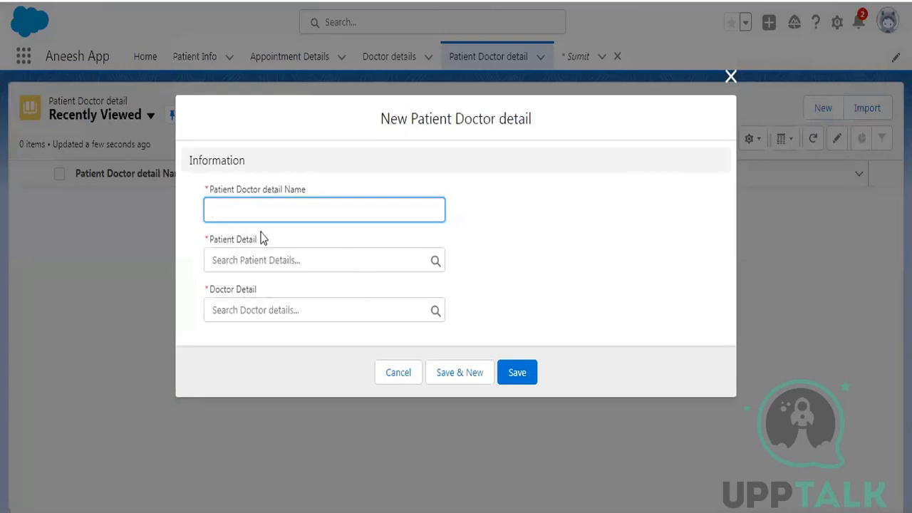
pyautogui.write('Tes')
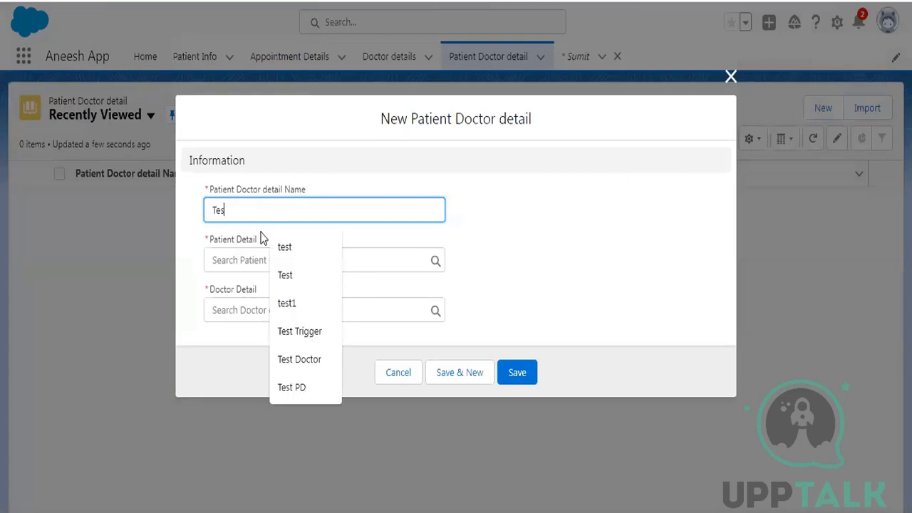
pyautogui.write('t')
pyautogui.click(241, 260)
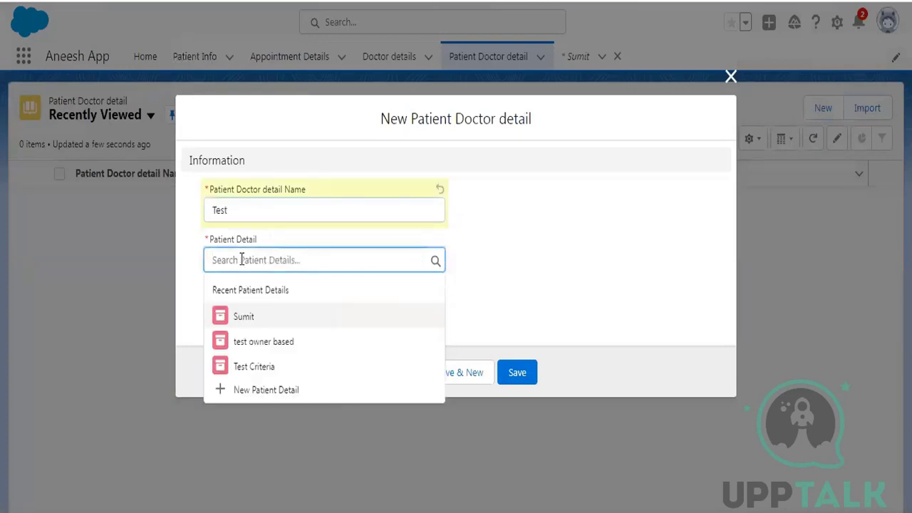
pyautogui.click(270, 320)
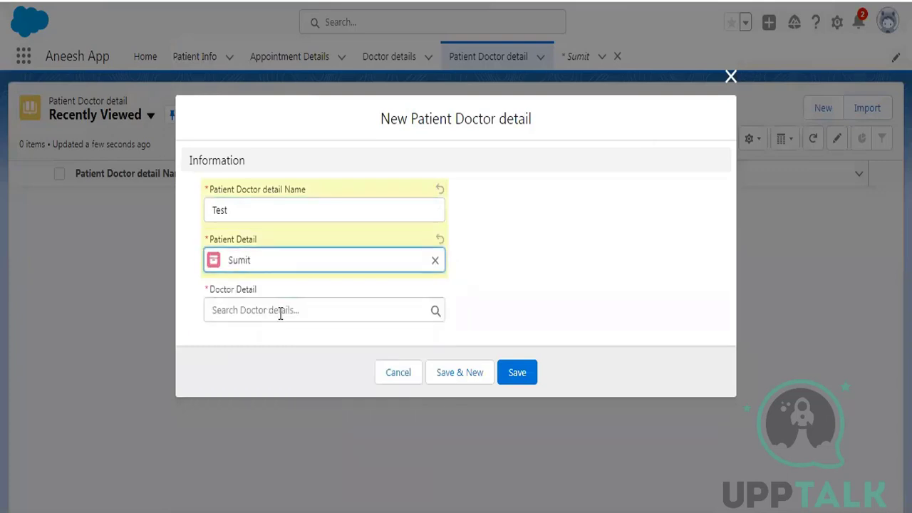
pyautogui.click(280, 313)
pyautogui.click(283, 372)
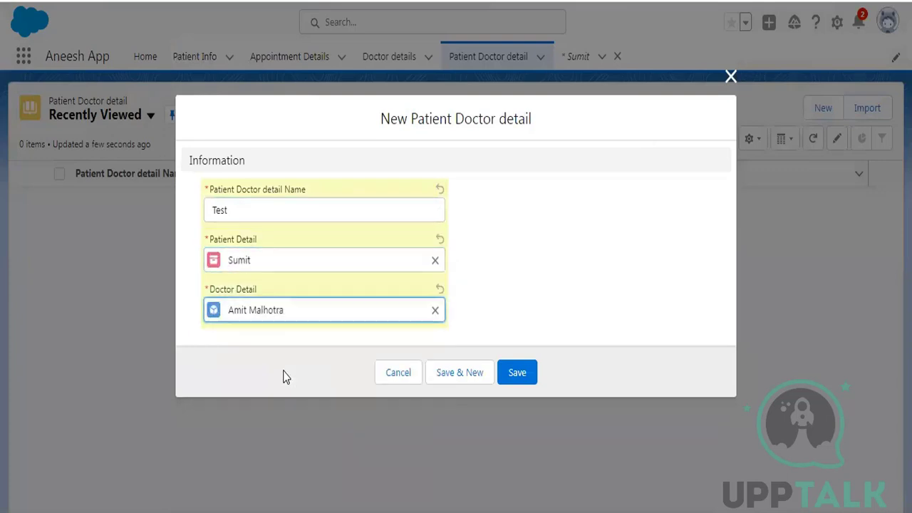
pyautogui.click(517, 373)
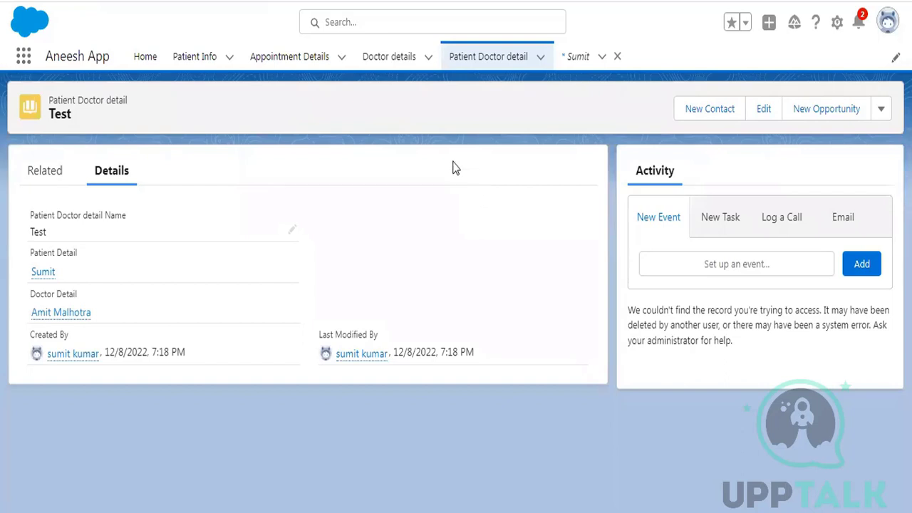
# - Open the patient record linked from Test and examine its Patient Doctor detail related list
pyautogui.click(44, 273)
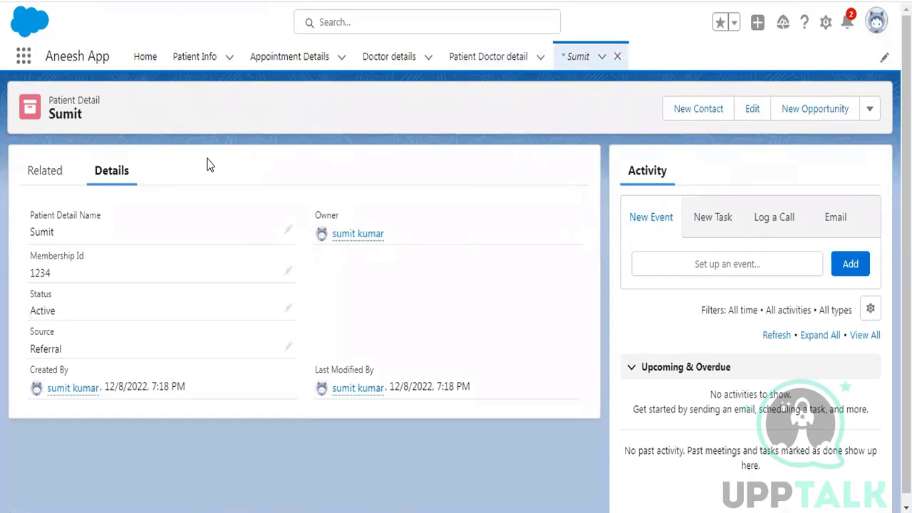
pyautogui.click(33, 179)
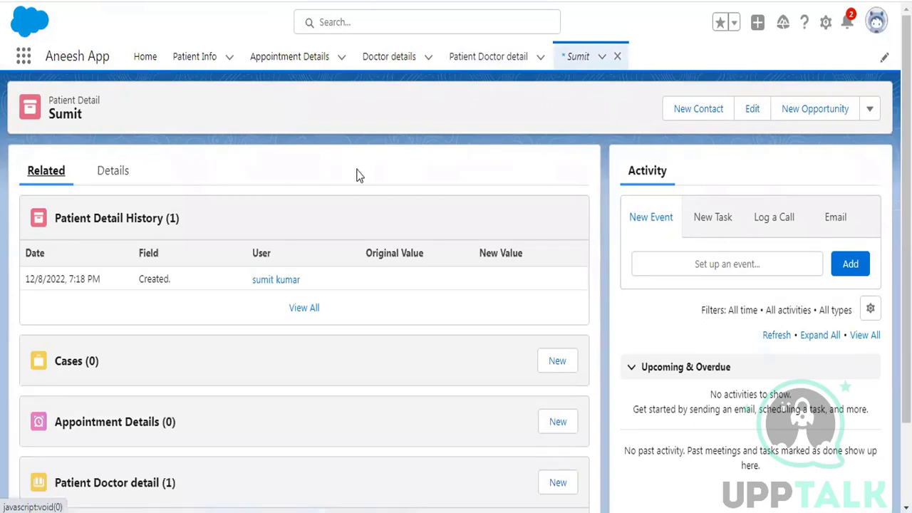
pyautogui.scroll(-1, 360, 175)
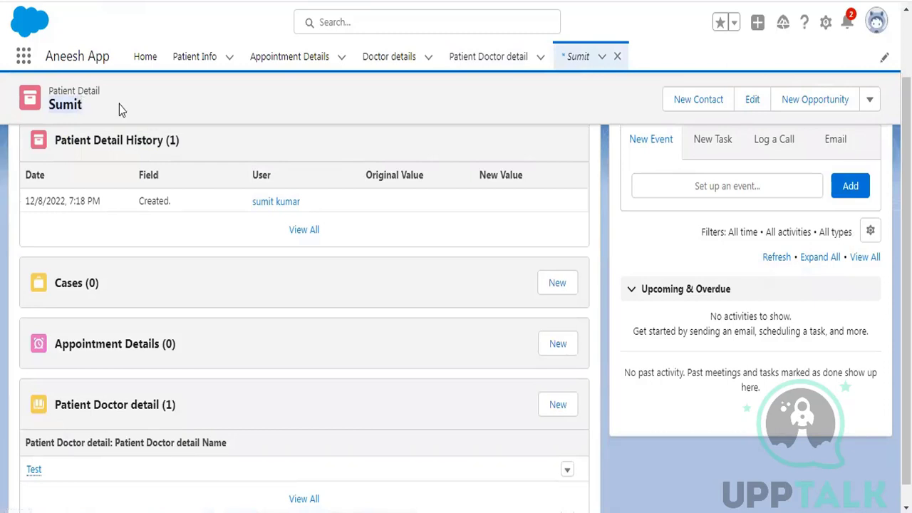
pyautogui.scroll(-1, 241, 334)
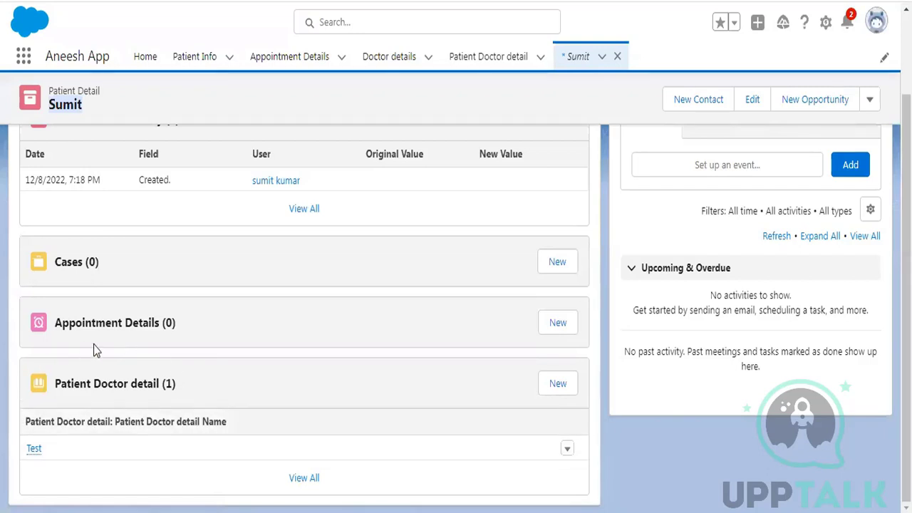
# - Go to the Patient Detail object's setup and open its Marketing layout for editing
pyautogui.click(825, 25)
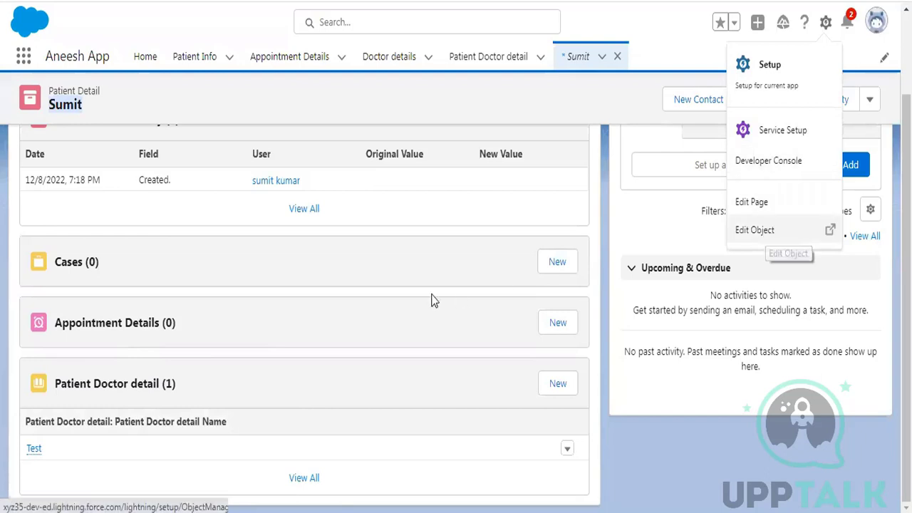
pyautogui.click(774, 233)
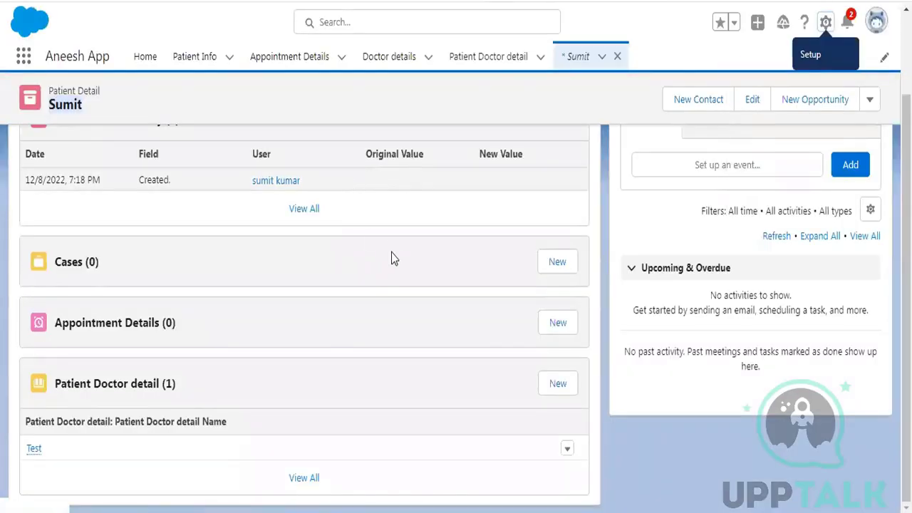
pyautogui.scroll(2, 392, 250)
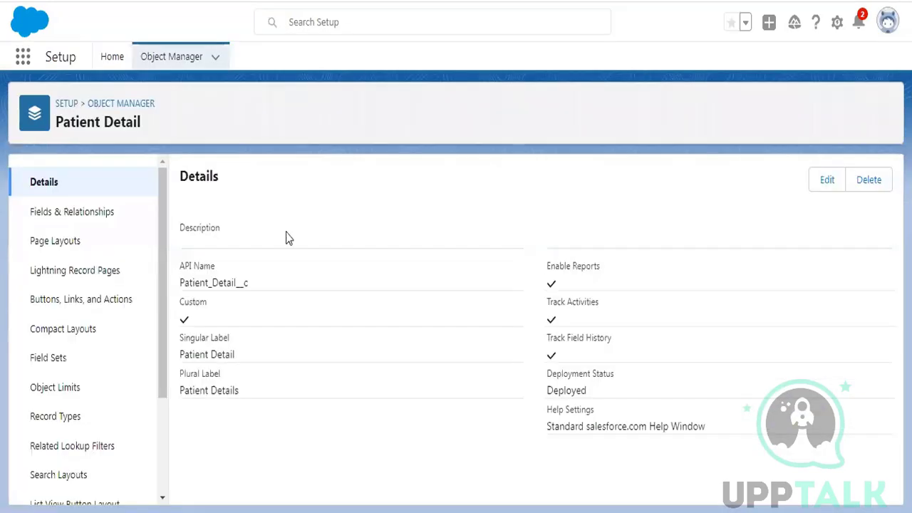
pyautogui.click(76, 247)
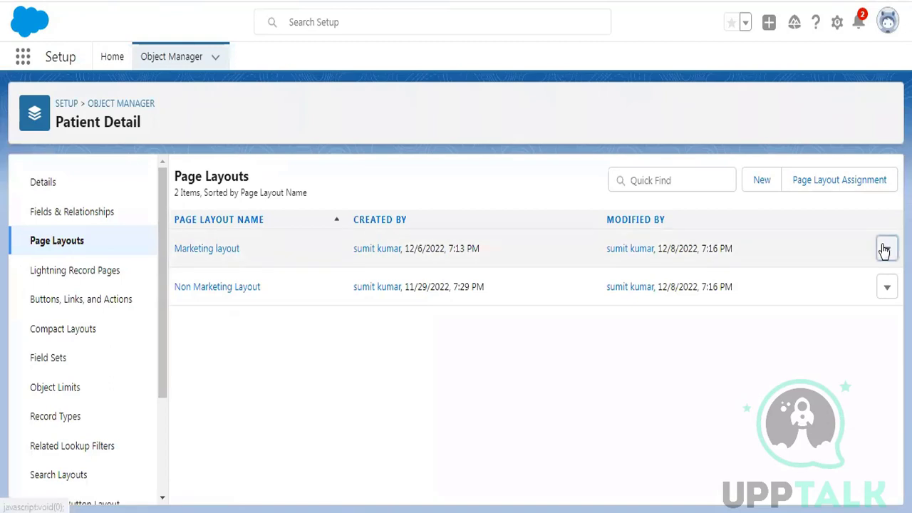
pyautogui.click(886, 248)
pyautogui.click(859, 291)
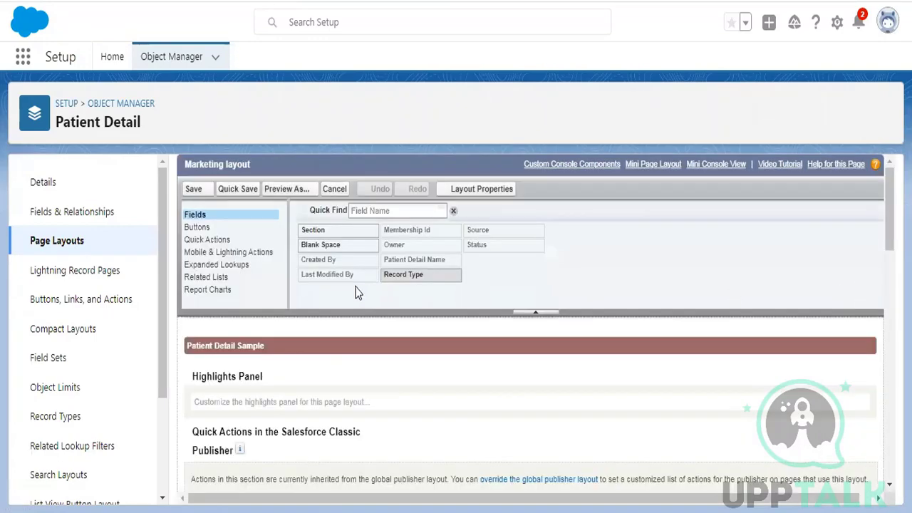
# - Add Doctor Detail: Doctor detail Name to the selected columns of the layout's Patient Doctor detail related list
pyautogui.click(214, 278)
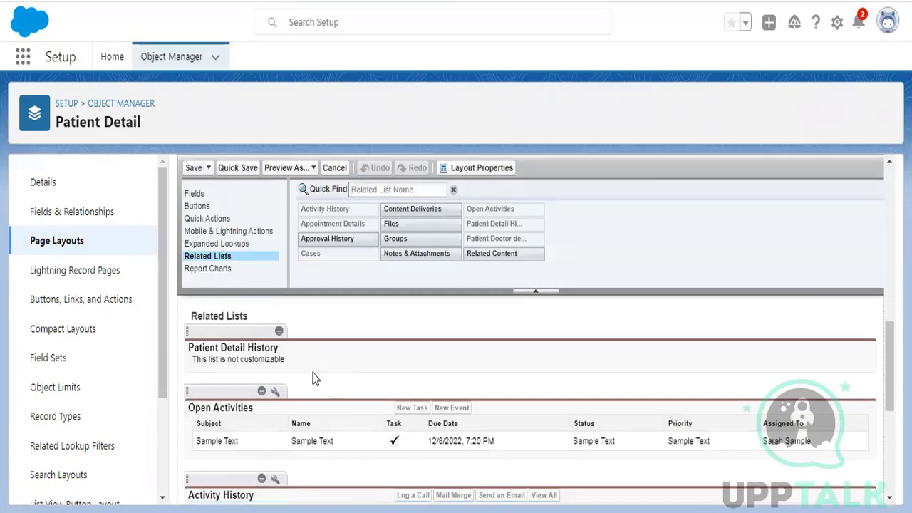
pyautogui.scroll(-10, 315, 378)
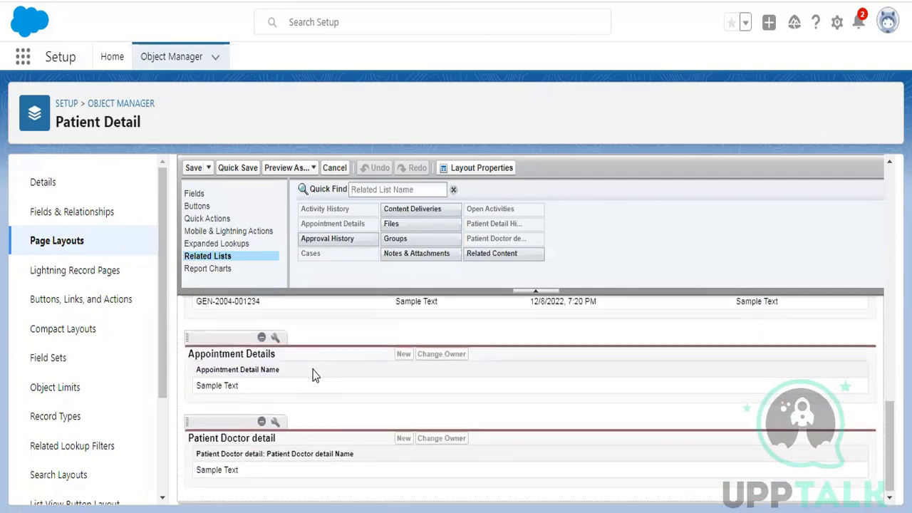
pyautogui.click(275, 421)
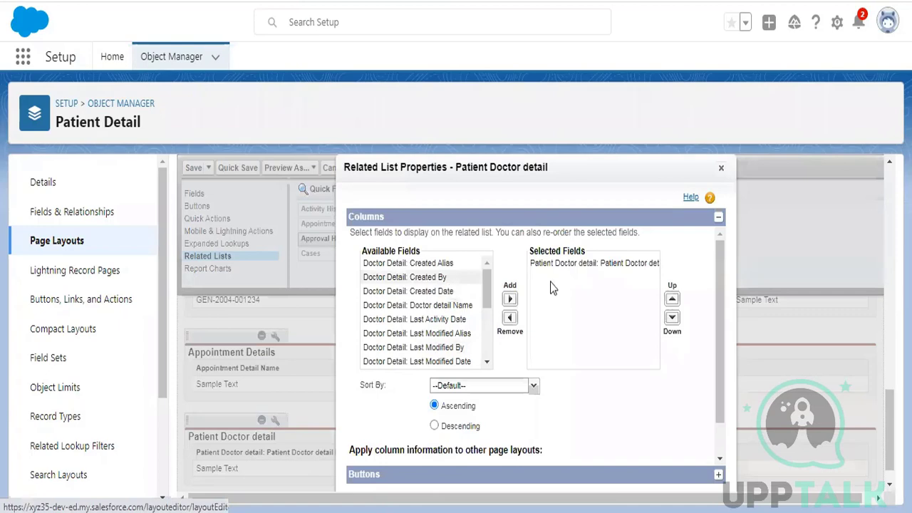
pyautogui.click(455, 306)
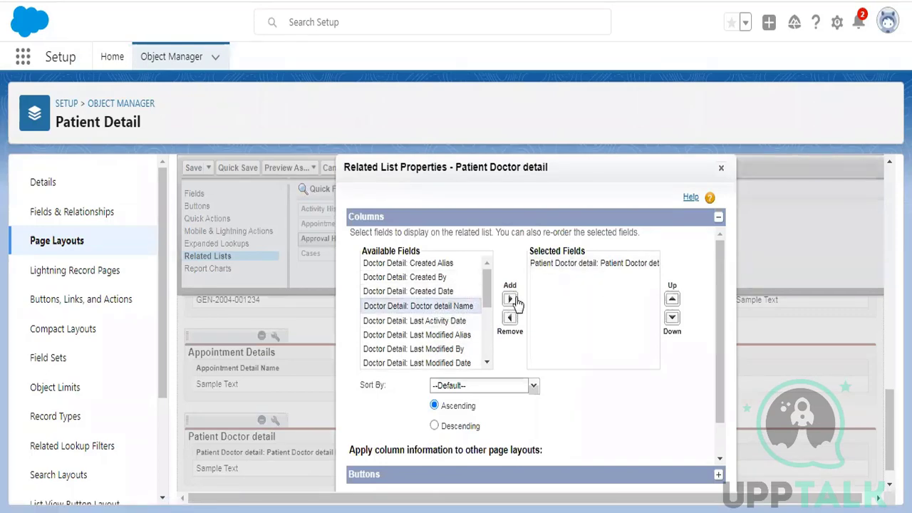
pyautogui.click(512, 300)
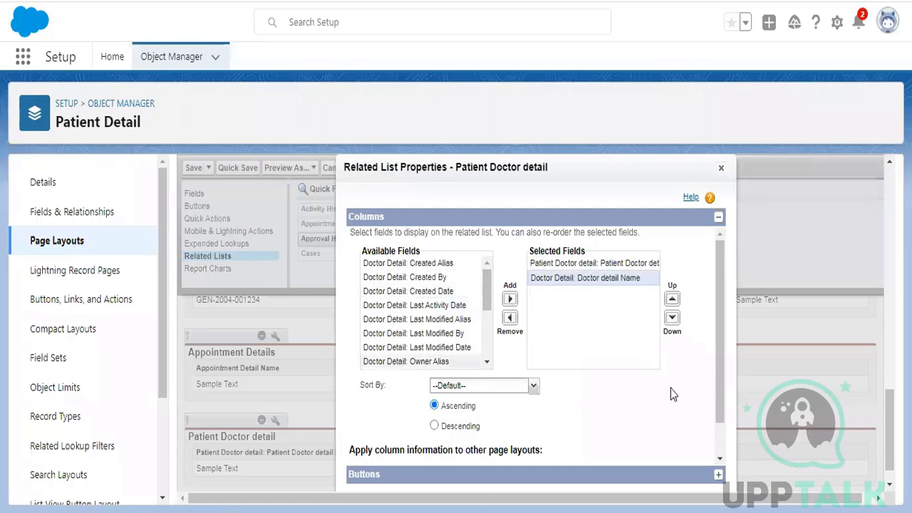
# - Reduce the browser zoom to 90%, accept the related list properties and save the Marketing layout
pyautogui.scroll(-1, 537, 344)
pyautogui.click(901, 2)
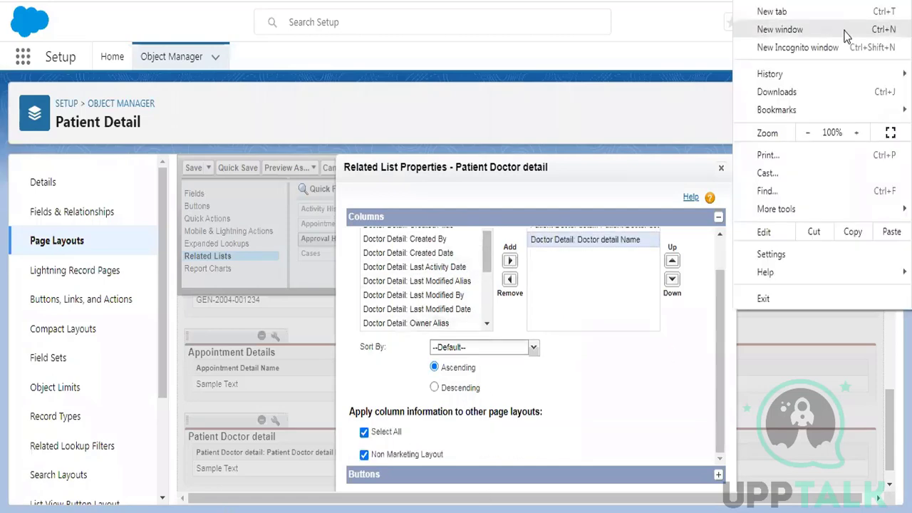
pyautogui.click(808, 133)
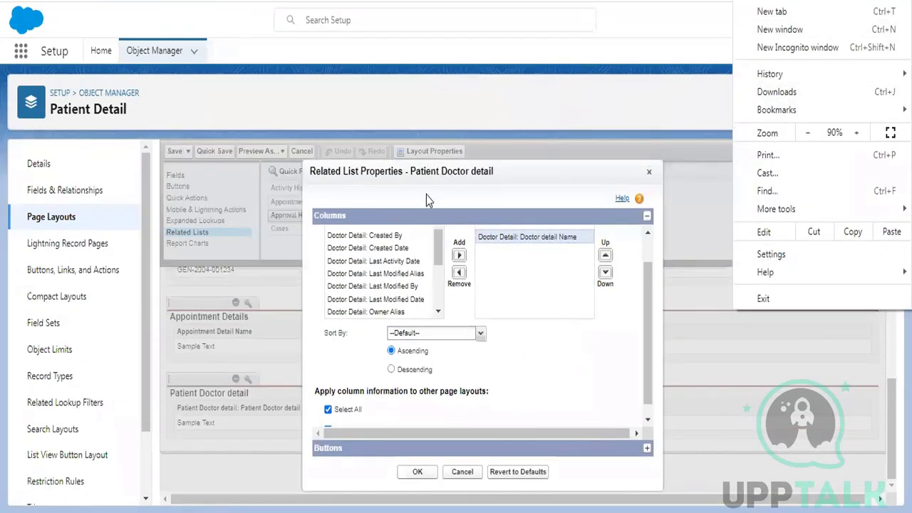
pyautogui.click(443, 403)
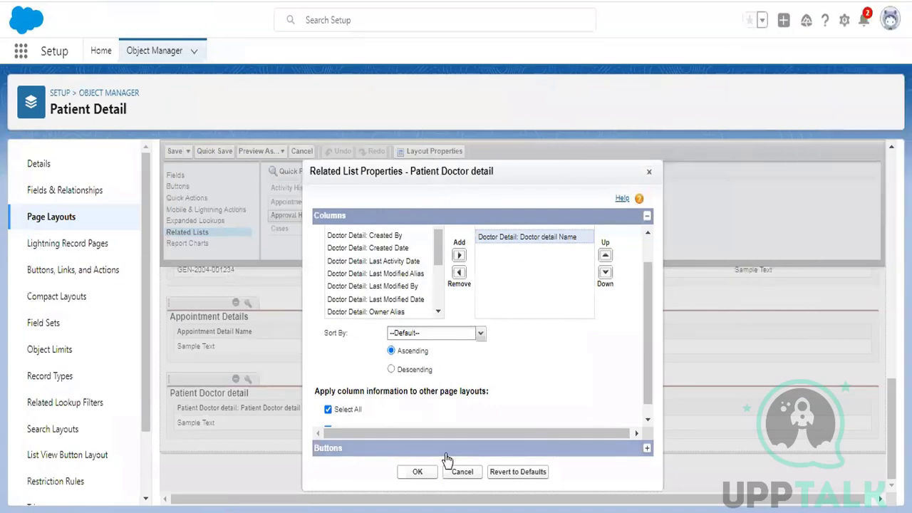
pyautogui.click(174, 152)
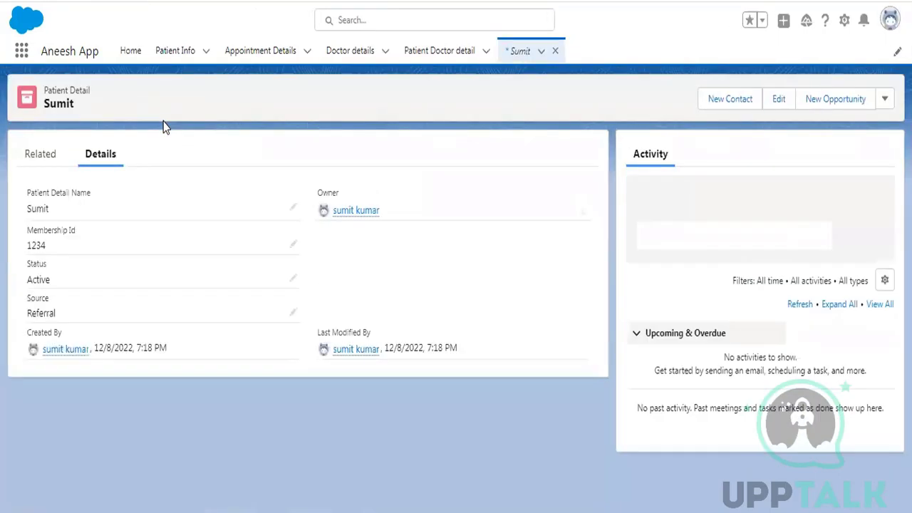
# - Check the patient record's Patient Doctor detail related list, and view the related list of the doctor linked there
pyautogui.click(57, 152)
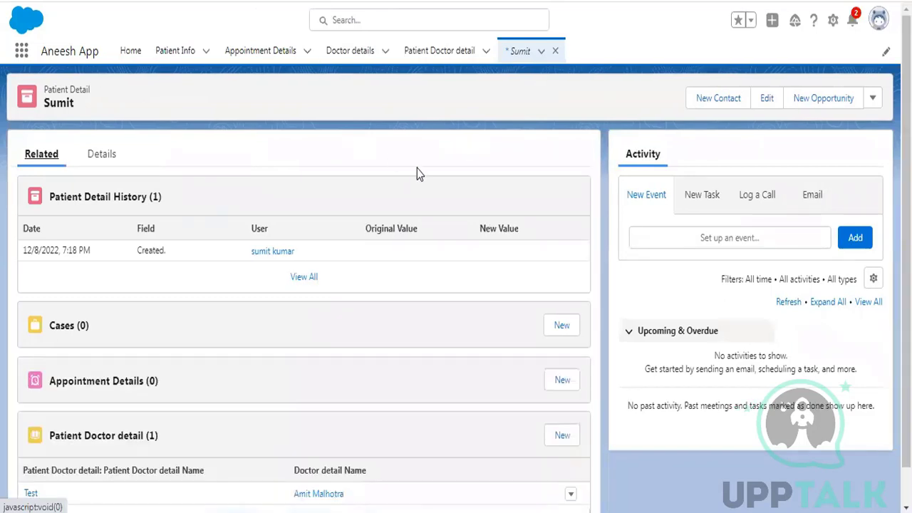
pyautogui.scroll(-1, 417, 173)
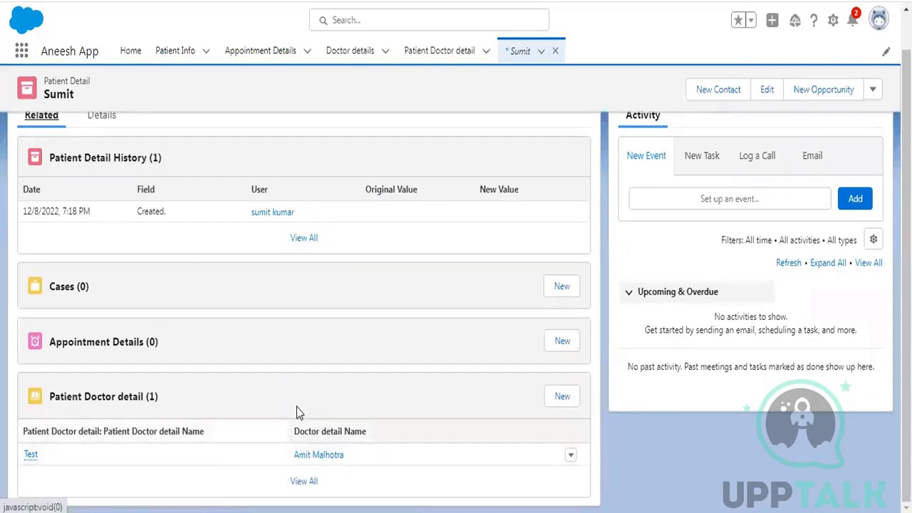
pyautogui.click(320, 457)
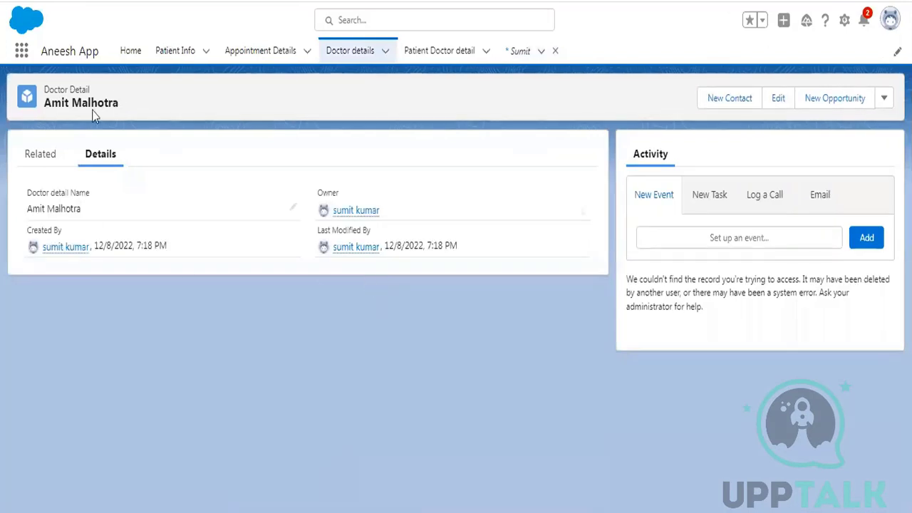
pyautogui.click(41, 154)
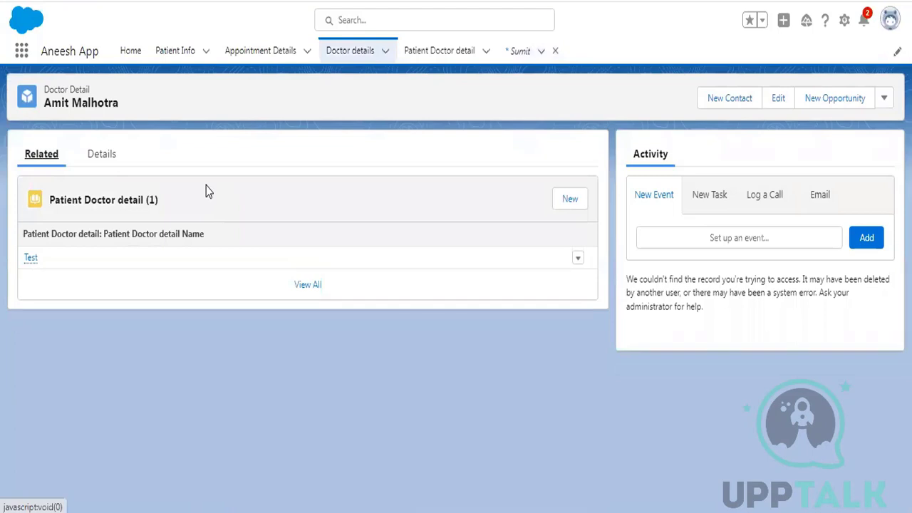
# - Go to the Doctor Detail object's setup and open the Doctor Detail Layout for editing
pyautogui.click(844, 21)
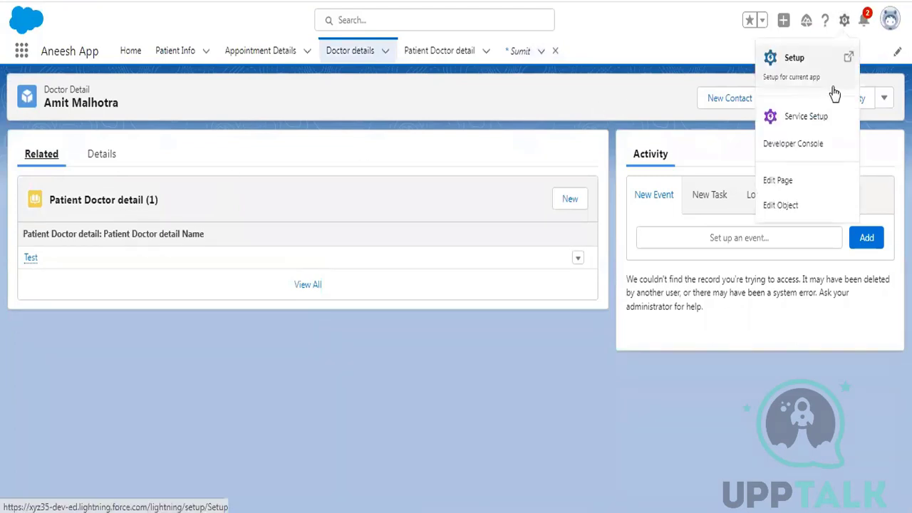
pyautogui.click(795, 208)
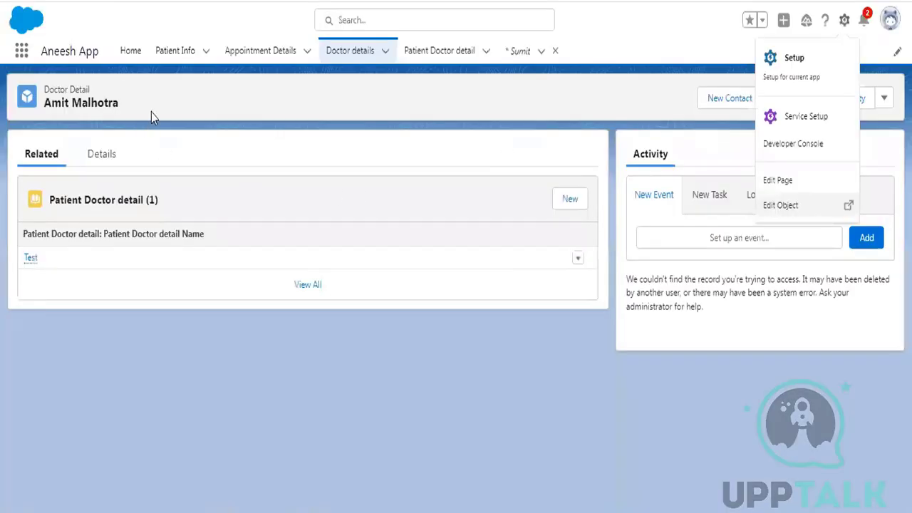
pyautogui.press('Escape')
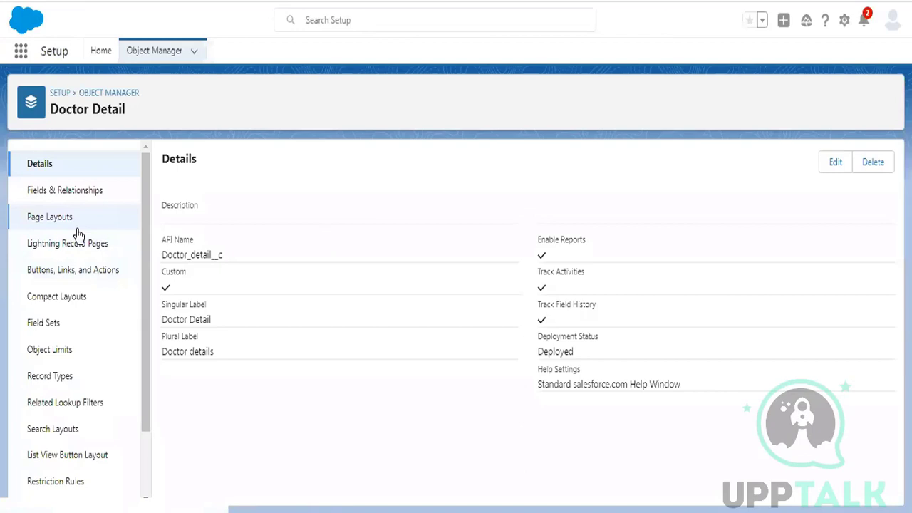
pyautogui.click(77, 226)
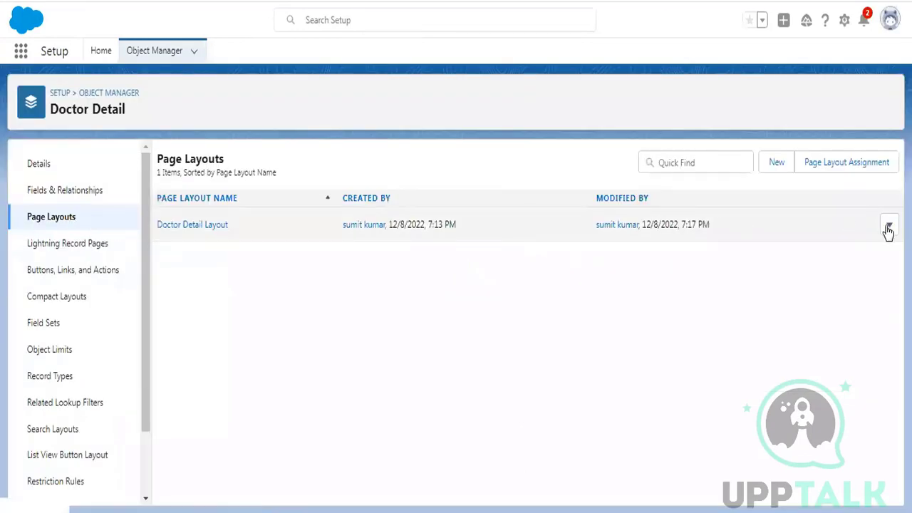
pyautogui.click(889, 228)
pyautogui.click(849, 261)
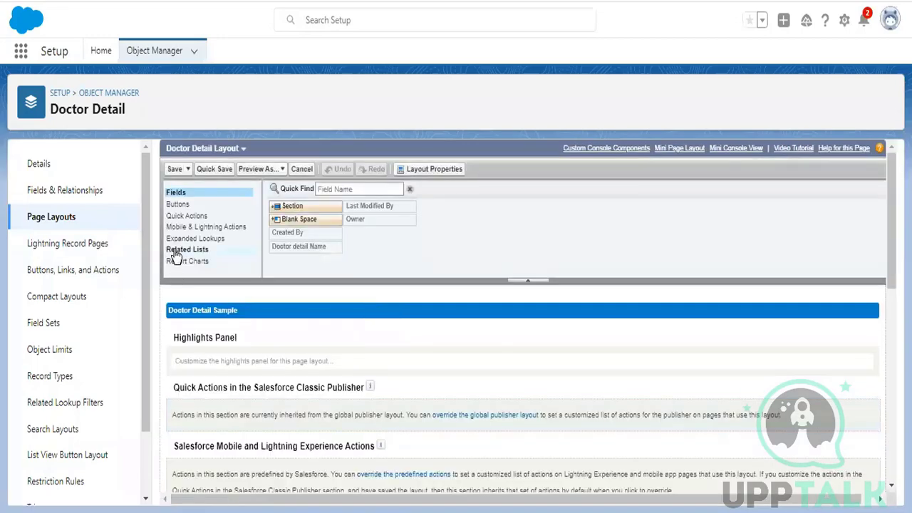
# - Add Patient Detail: Patient Detail Name as a column of the Patient Doctor detail related list and save the layout
pyautogui.click(175, 253)
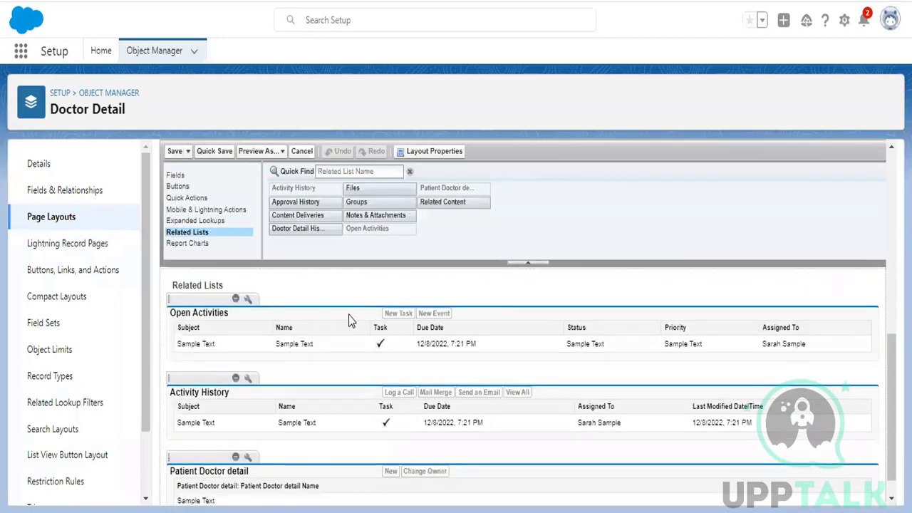
pyautogui.scroll(-1, 321, 335)
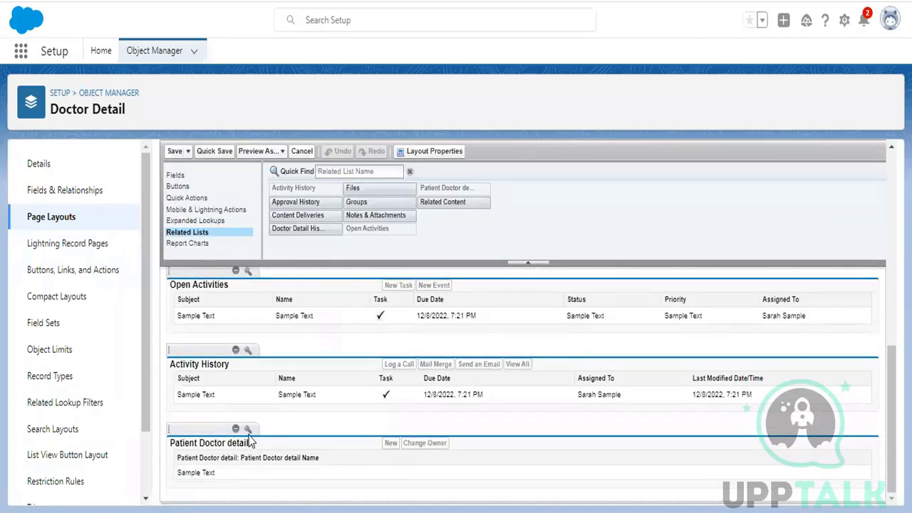
pyautogui.click(248, 429)
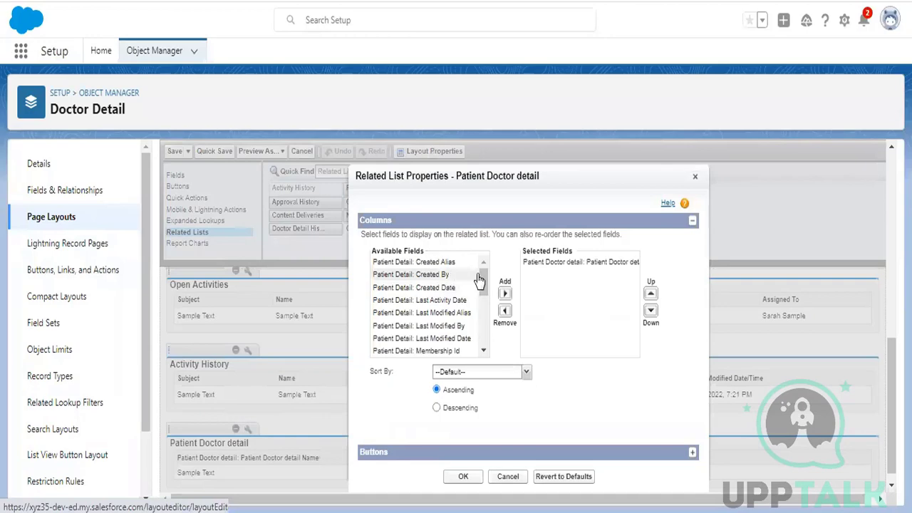
pyautogui.scroll(-3, 481, 285)
pyautogui.click(442, 314)
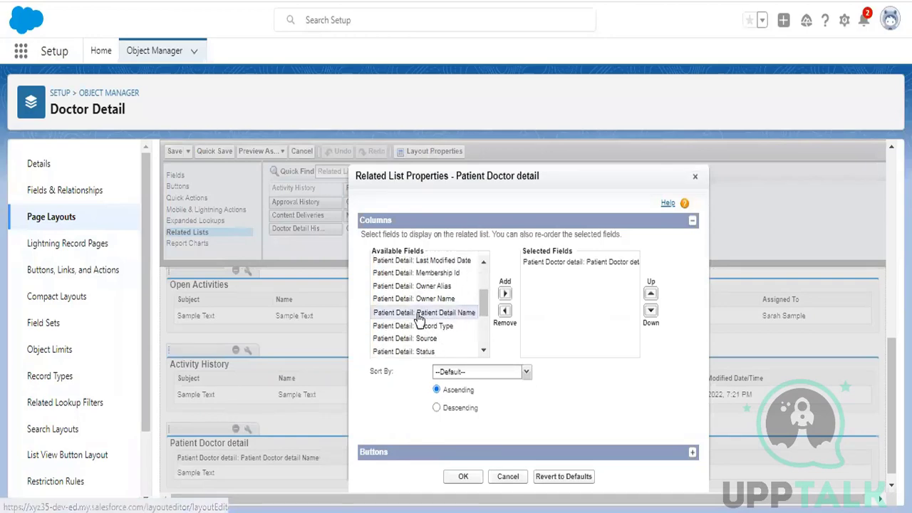
pyautogui.click(505, 293)
pyautogui.click(464, 477)
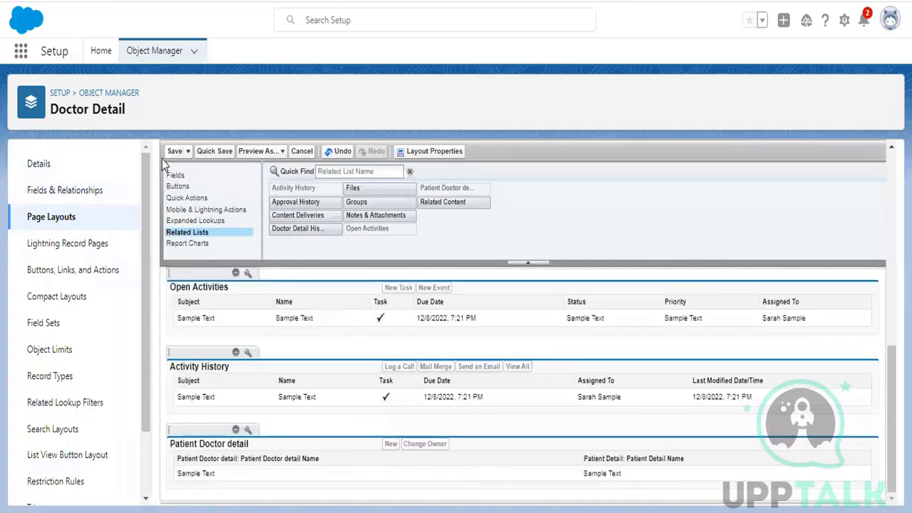
pyautogui.click(170, 154)
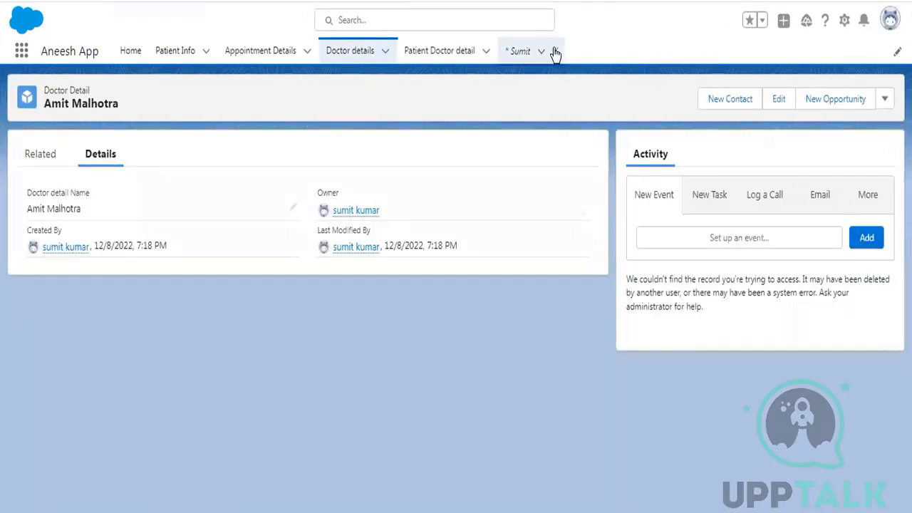
# - Check the doctor record's Patient Doctor detail related list, and open the Test junction record
pyautogui.click(555, 52)
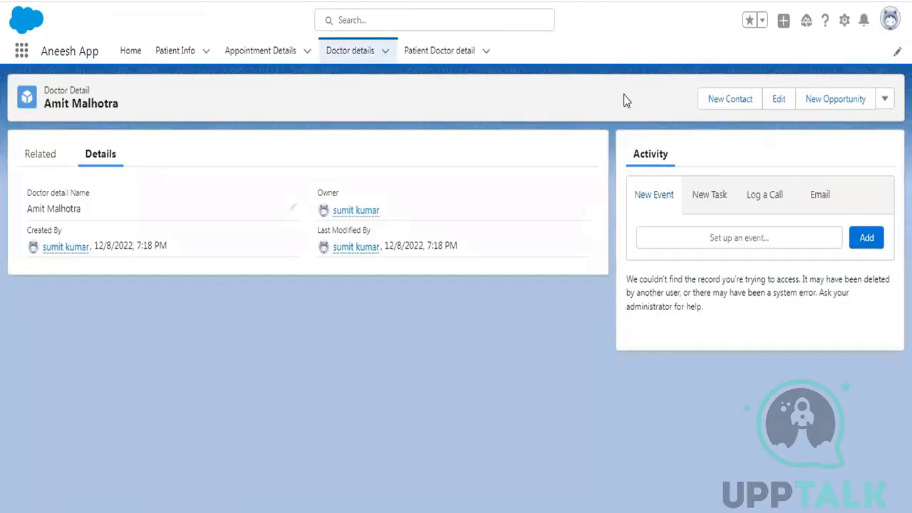
pyautogui.click(41, 154)
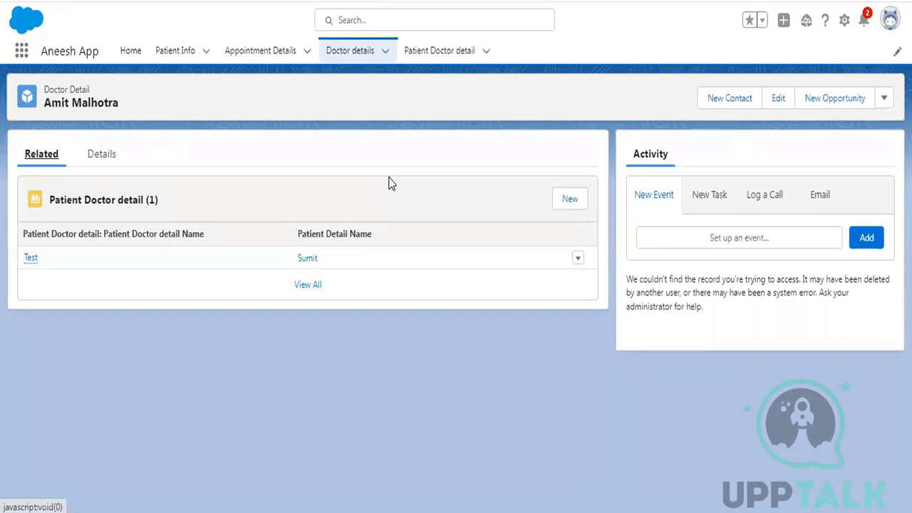
pyautogui.click(432, 60)
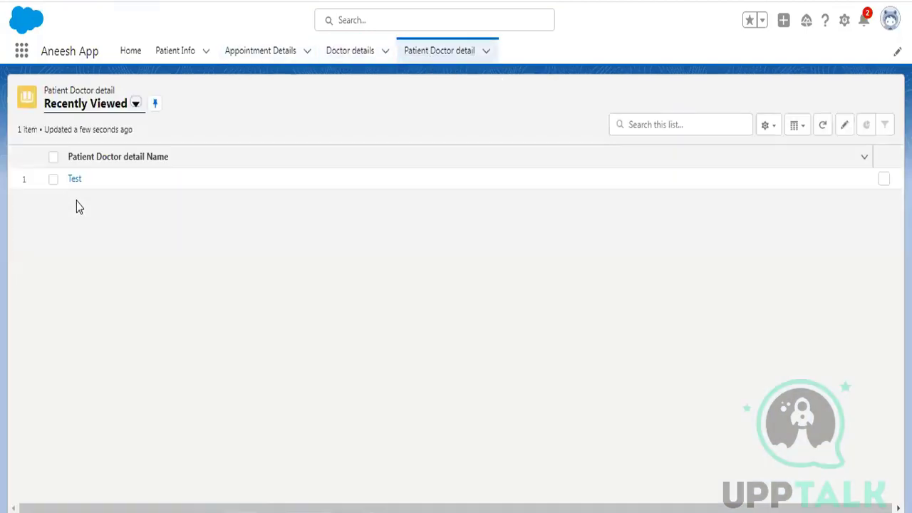
pyautogui.click(75, 179)
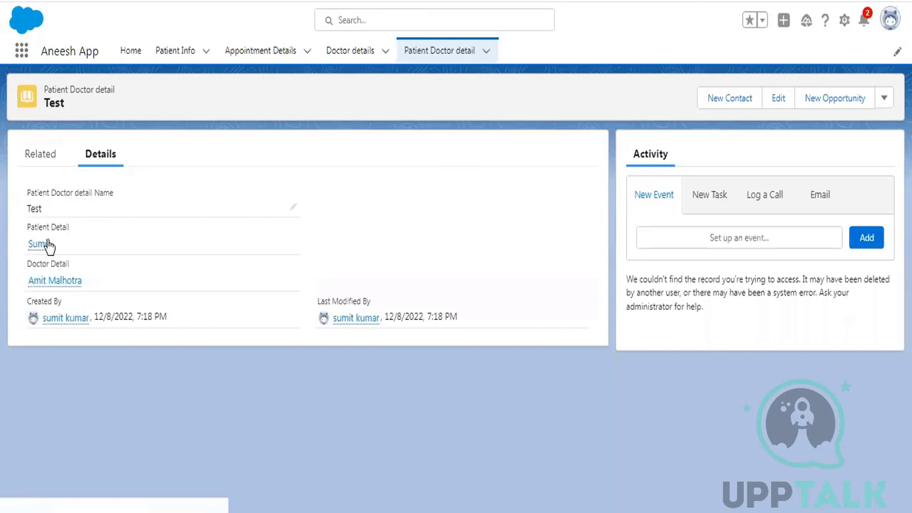
# - View the related lists of the patient record linked from Test, close that record and return to Test
pyautogui.click(45, 243)
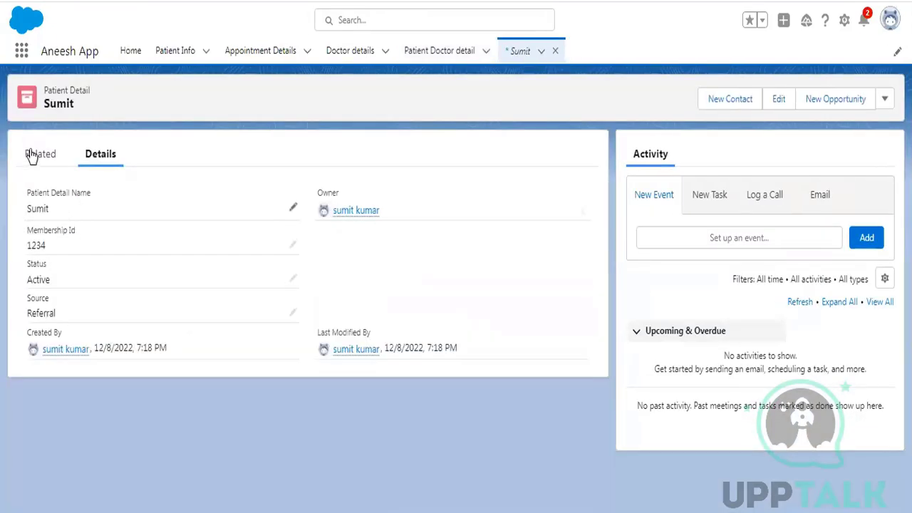
pyautogui.click(31, 154)
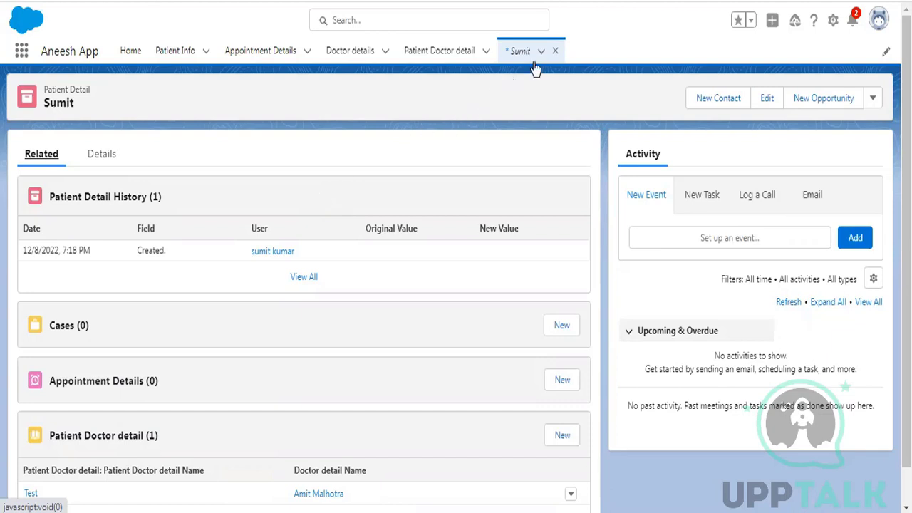
pyautogui.click(555, 52)
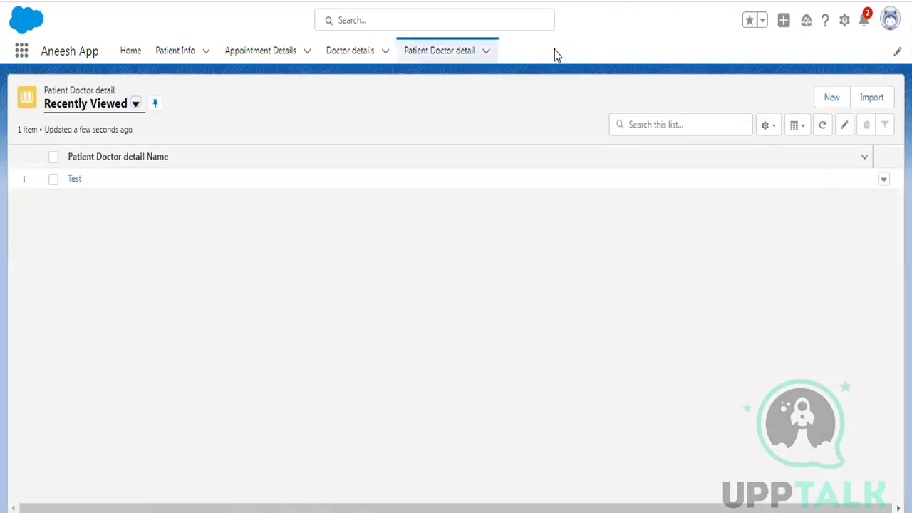
pyautogui.click(75, 181)
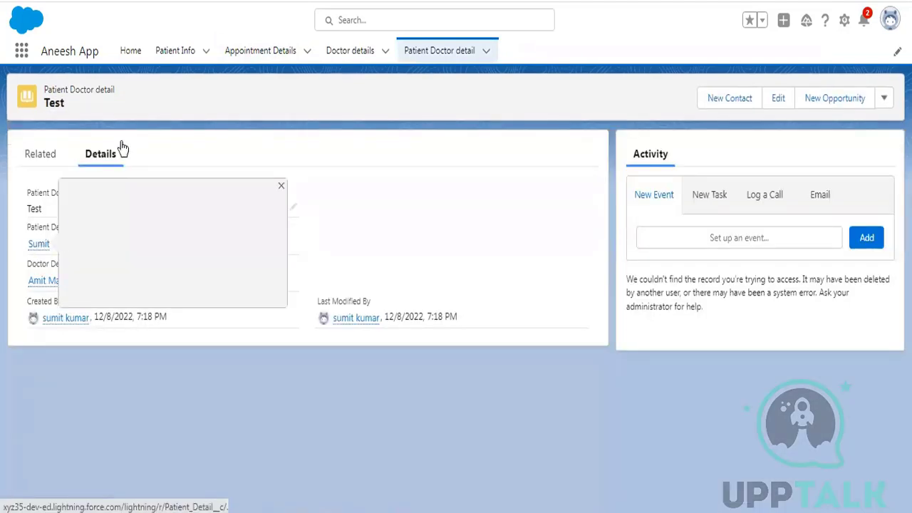
# - Open the only doctor record in the Doctor details list and delete it
pyautogui.click(351, 59)
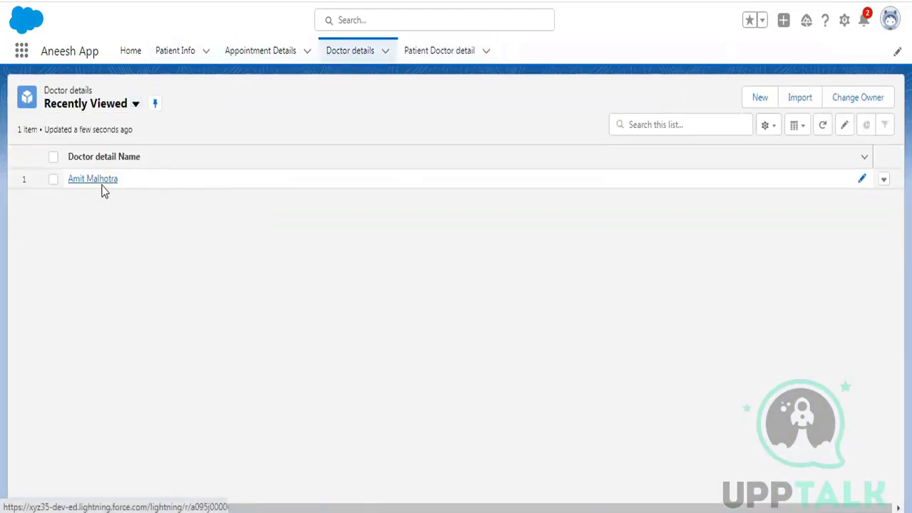
pyautogui.click(102, 187)
pyautogui.click(885, 104)
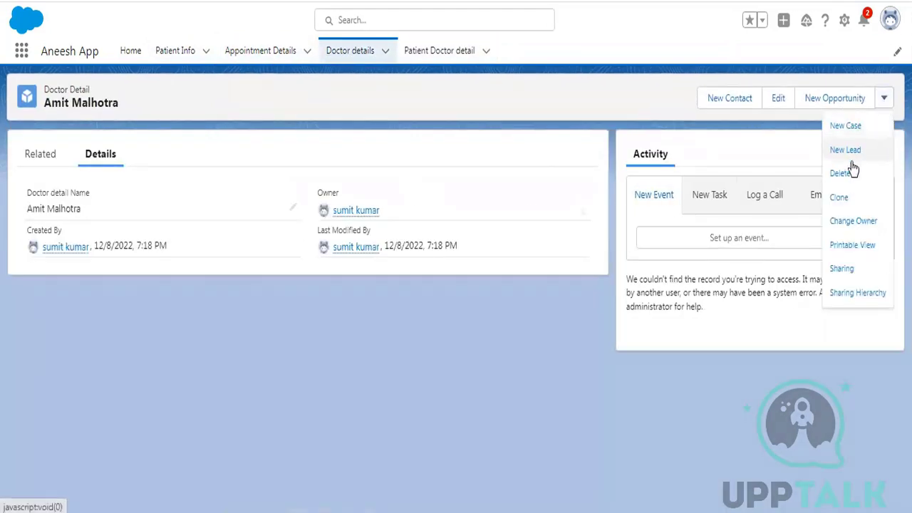
pyautogui.click(850, 174)
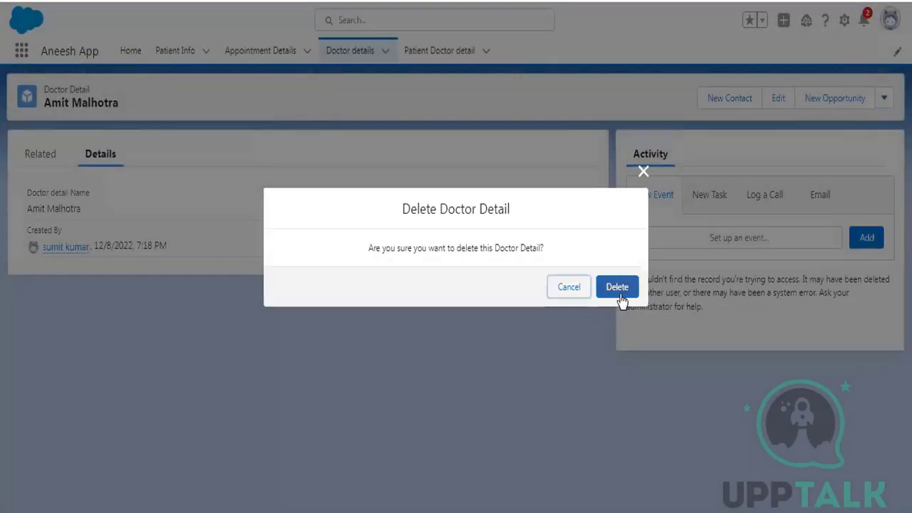
pyautogui.click(614, 287)
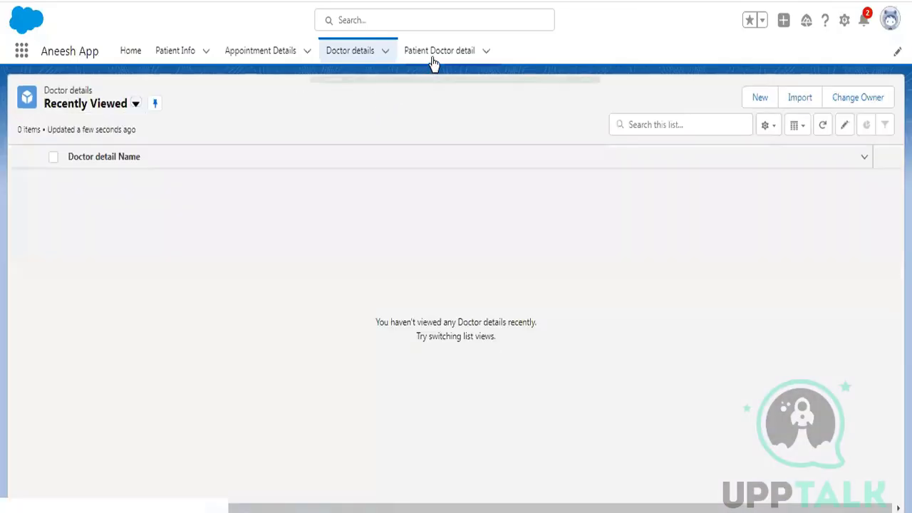
# - Check the Patient Doctor detail and Doctor details lists for remaining records after the parent deletion
pyautogui.click(435, 57)
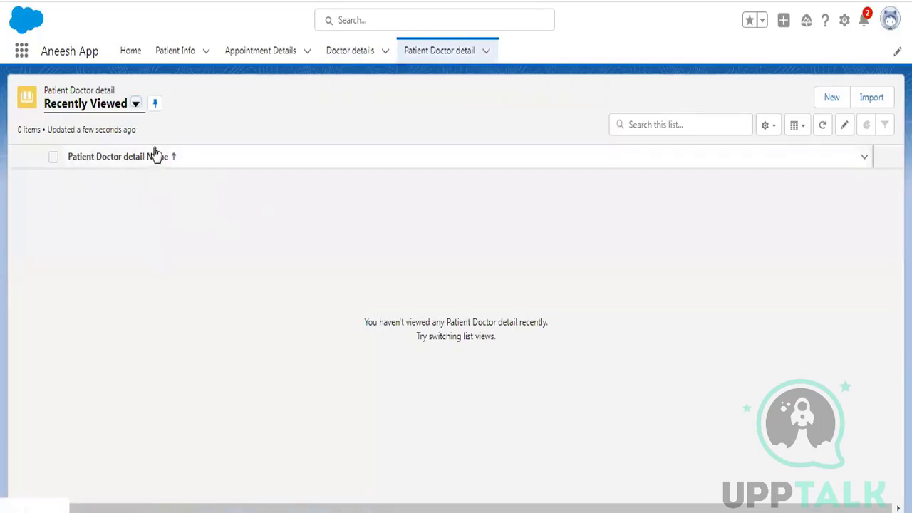
pyautogui.click(354, 55)
pyautogui.click(422, 55)
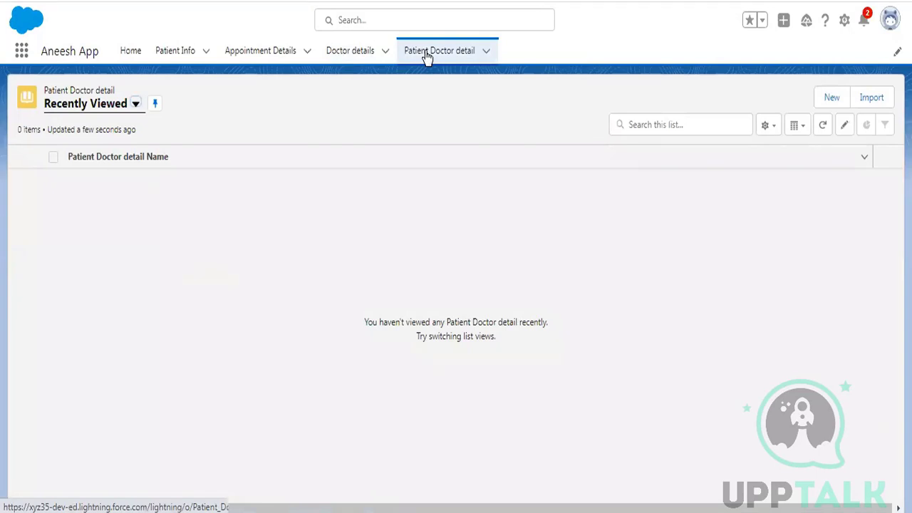
# - Find and open the Recycle Bin, and switch its list view to Org Recycle Bin
pyautogui.click(22, 50)
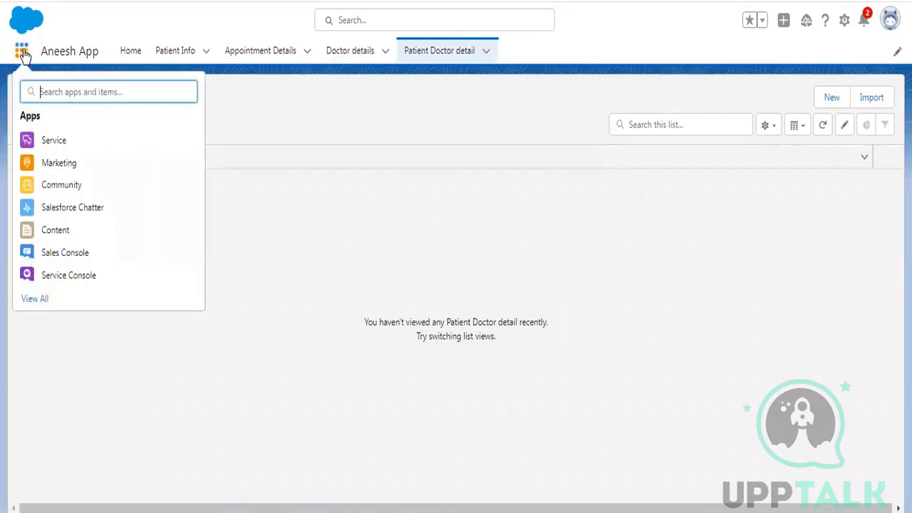
pyautogui.write('recyc')
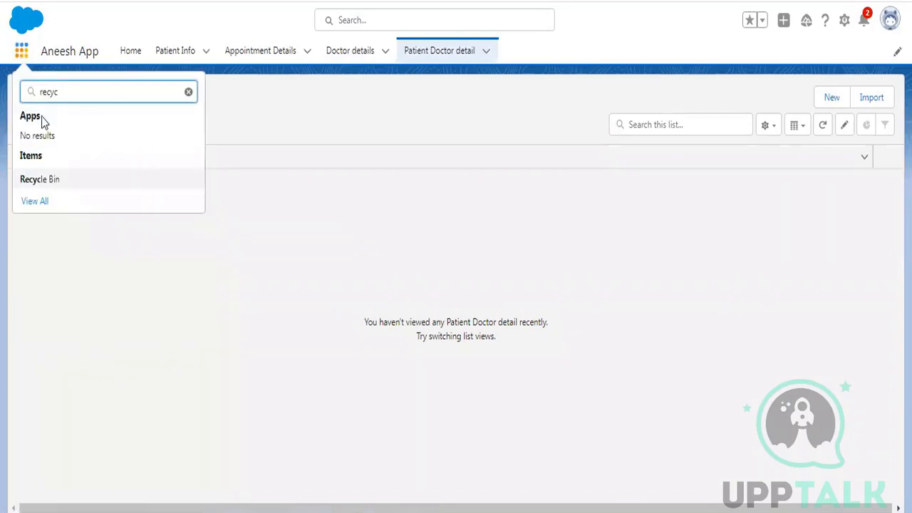
pyautogui.click(63, 179)
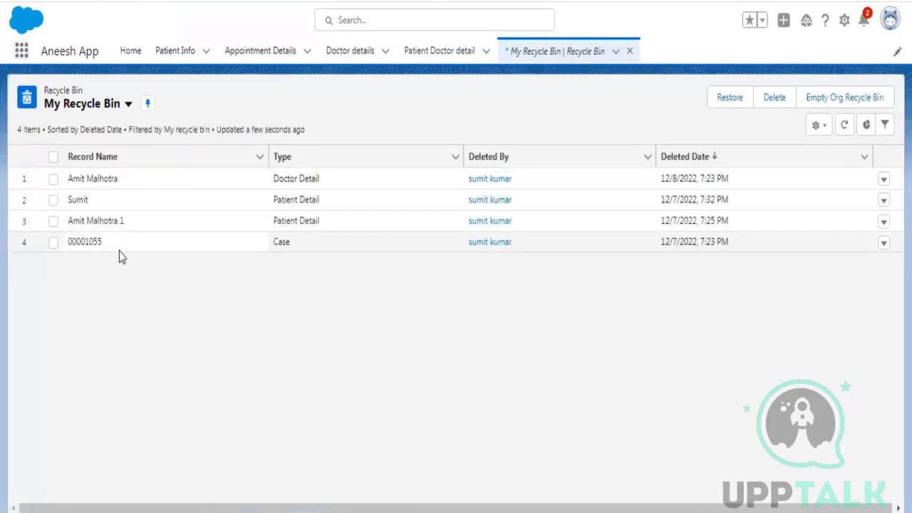
pyautogui.click(80, 108)
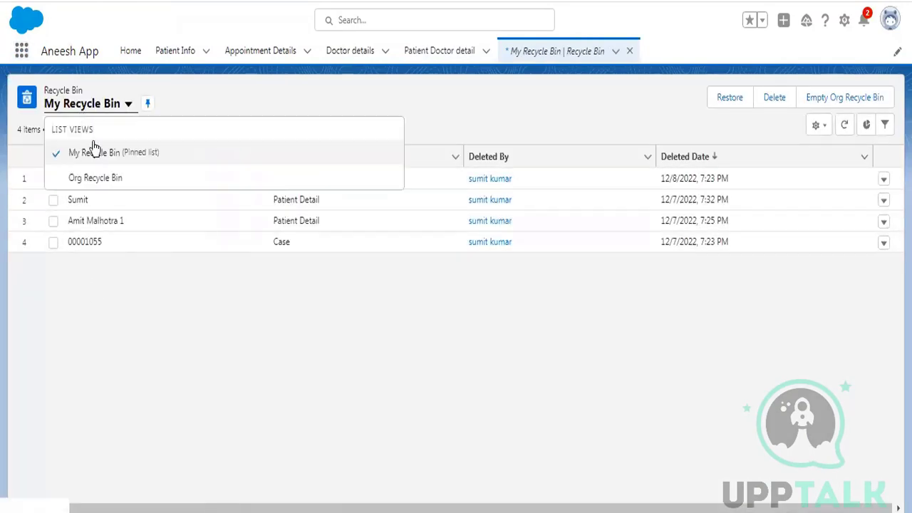
pyautogui.click(91, 177)
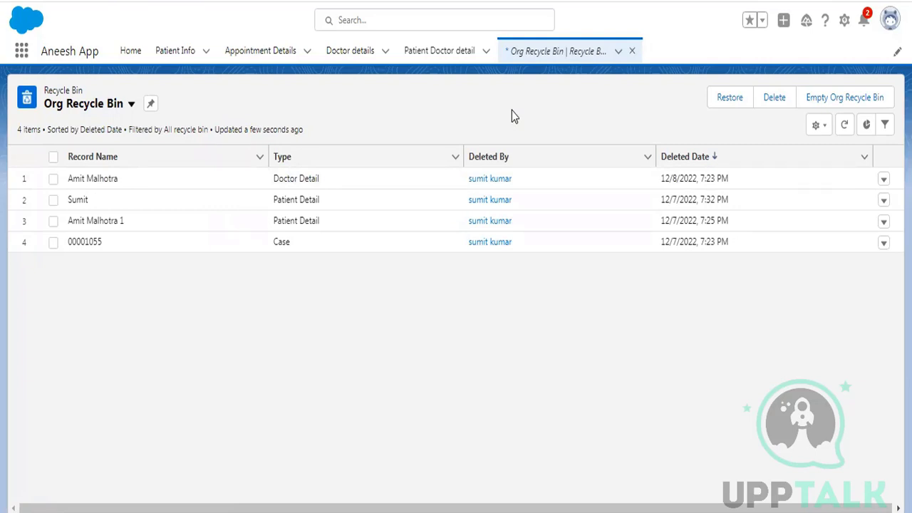
# - Find the Patient Details list and open the first recently viewed patient record
pyautogui.click(22, 51)
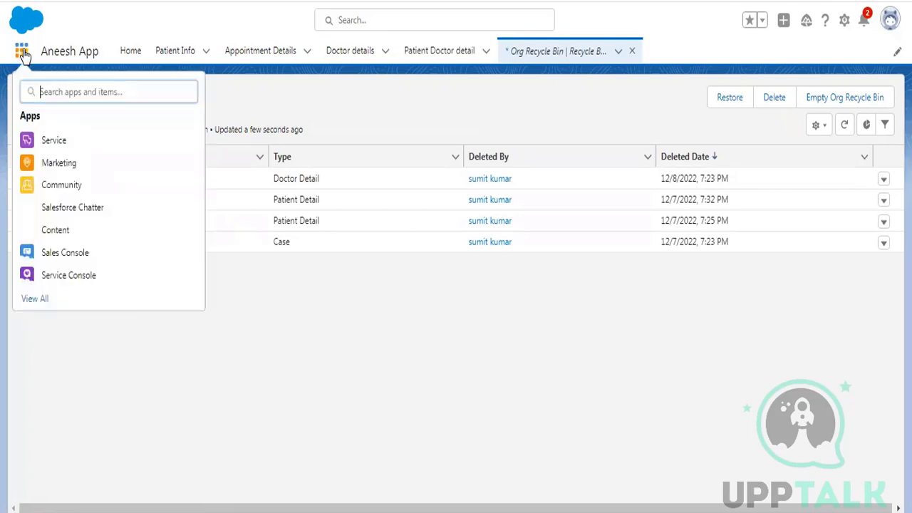
pyautogui.write('patie')
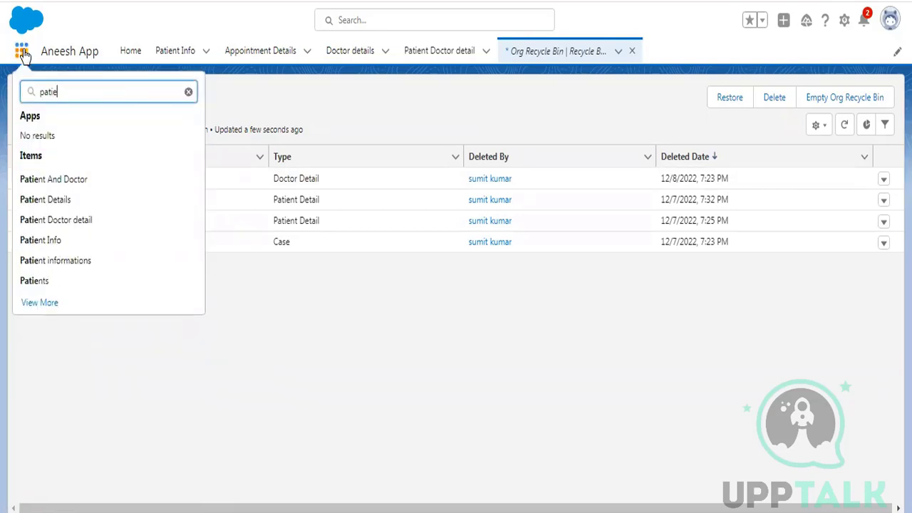
pyautogui.click(75, 200)
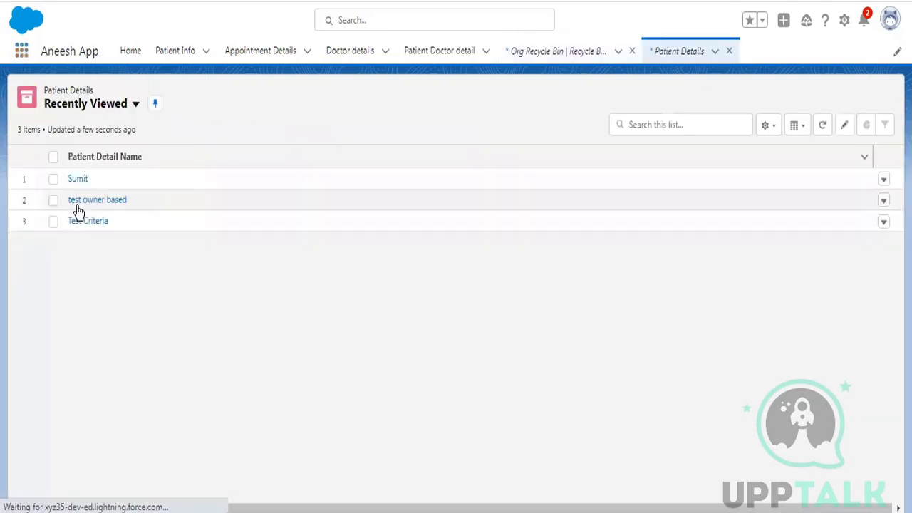
pyautogui.click(75, 179)
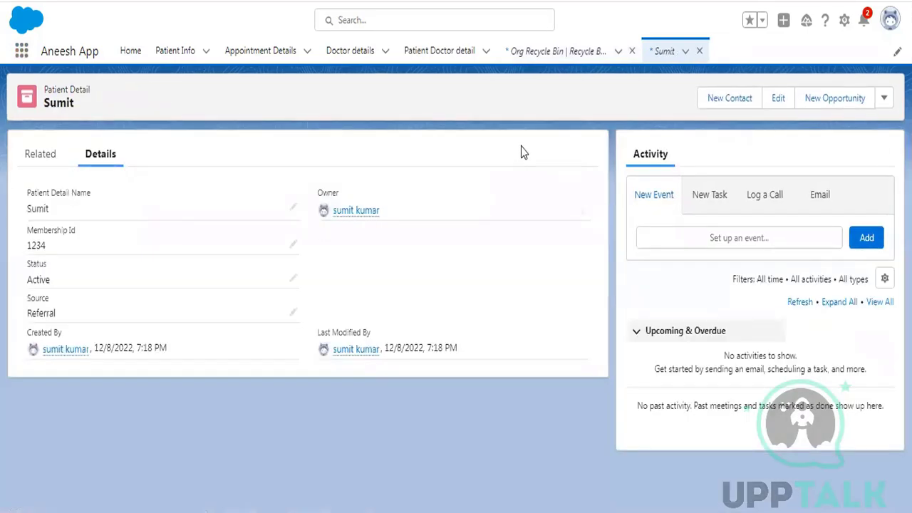
# - Recheck the deleted records in My Recycle Bin and Org Recycle Bin, closing the patient record and the duplicate Recycle Bin
pyautogui.click(565, 55)
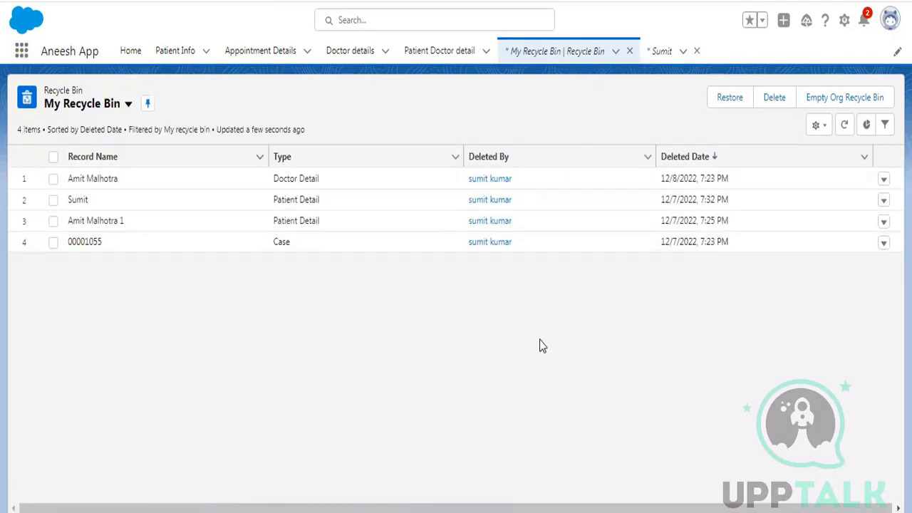
pyautogui.click(93, 107)
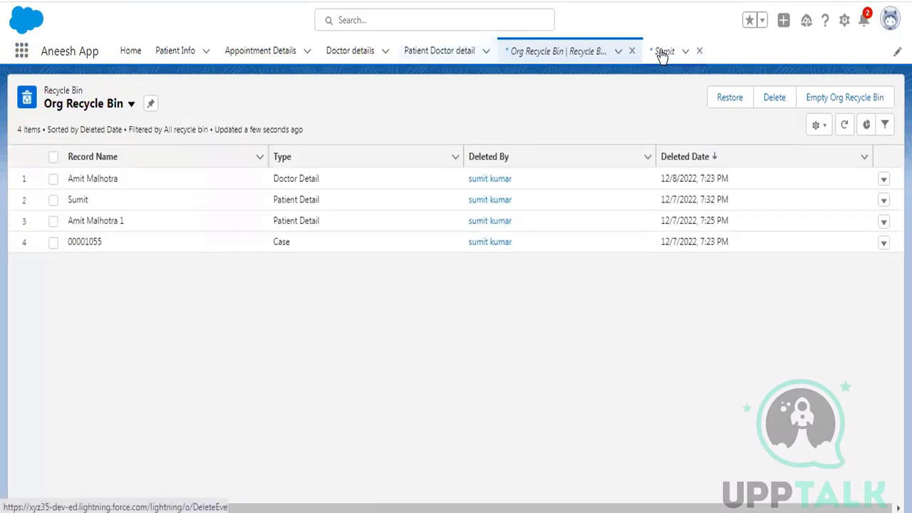
pyautogui.click(697, 50)
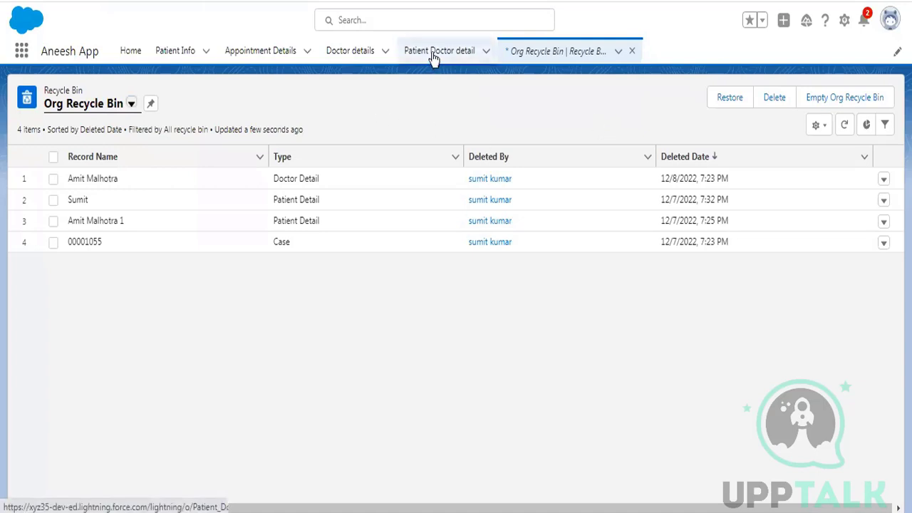
pyautogui.click(61, 2)
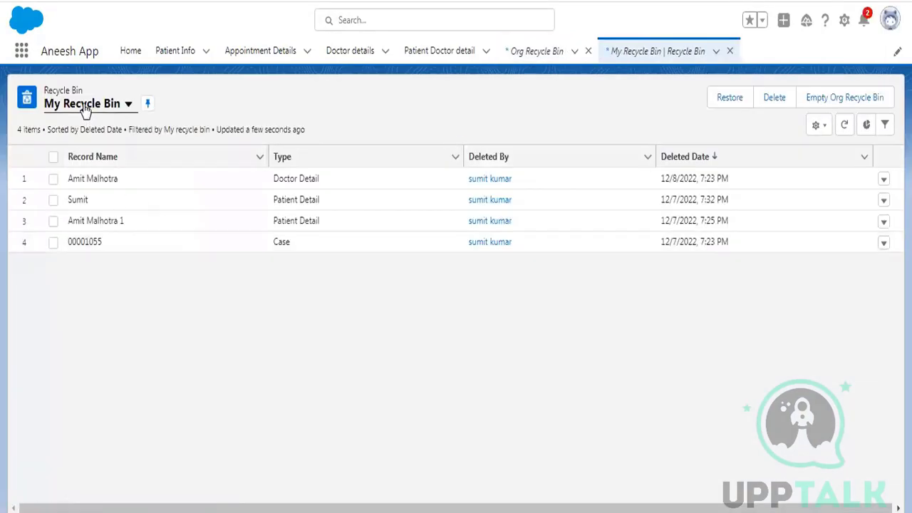
pyautogui.click(86, 107)
pyautogui.click(91, 177)
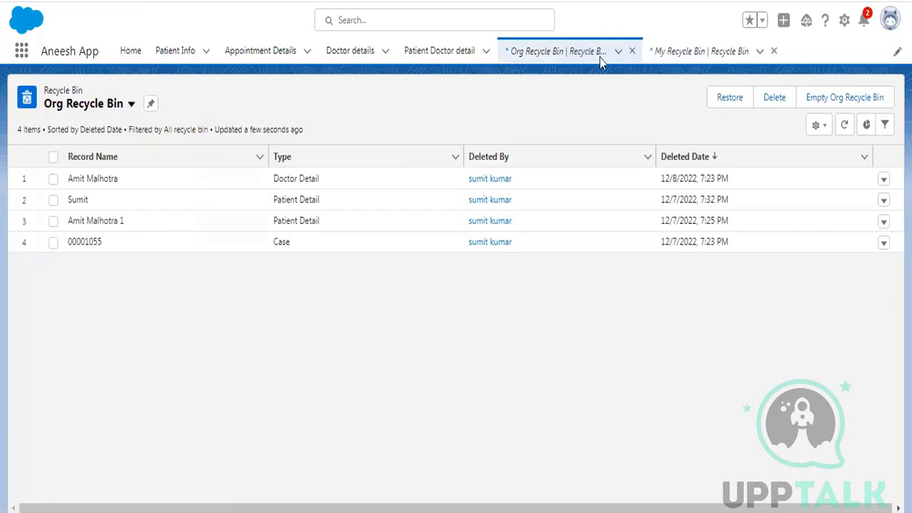
pyautogui.click(774, 52)
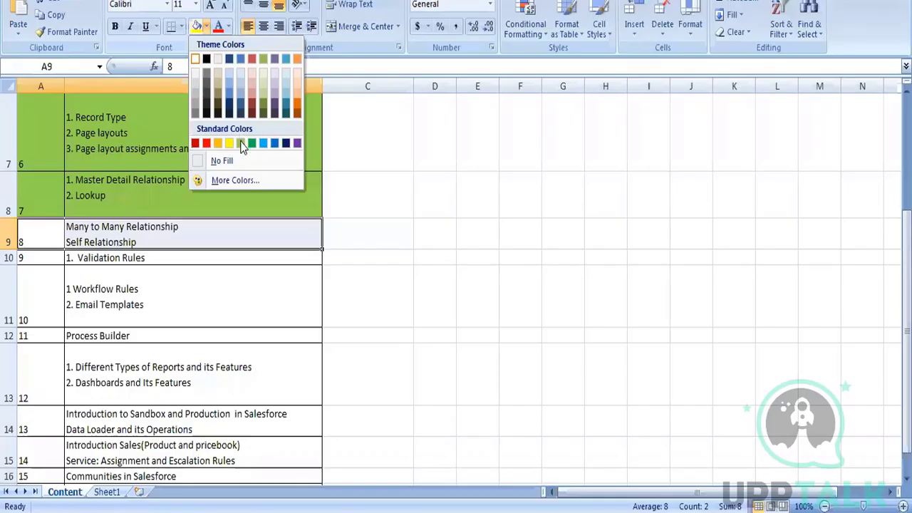
# - Switch to the Excel course content sheet and fill the Many to Many Relationship / Self Relationship row with light green
pyautogui.click(240, 144)
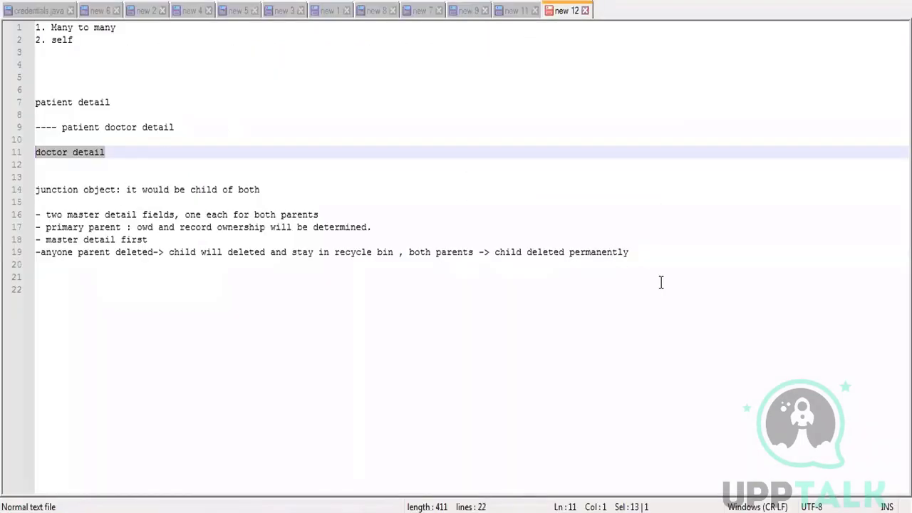
# - Switch to the new 12 text notes and replace the junction object notes with the lines "case :" and "child case"
pyautogui.moveTo(630, 252); pyautogui.dragTo(33, 89)
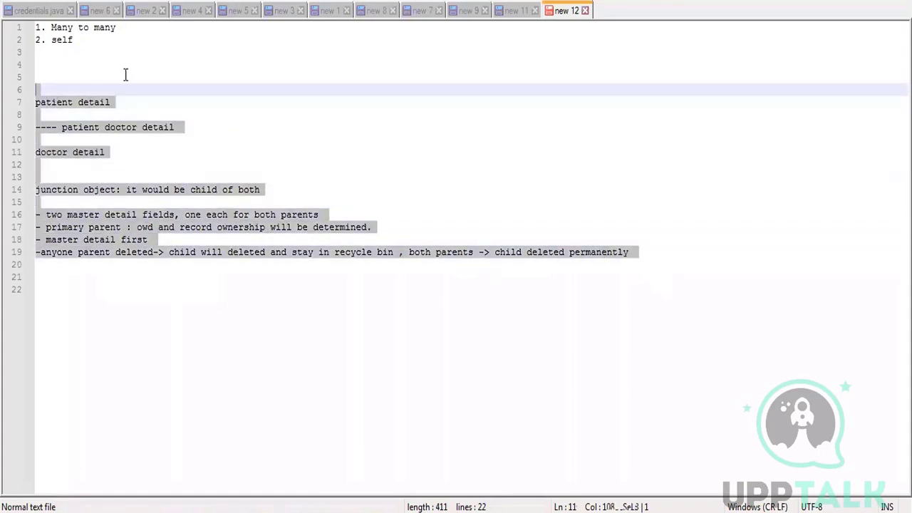
pyautogui.press('Delete')
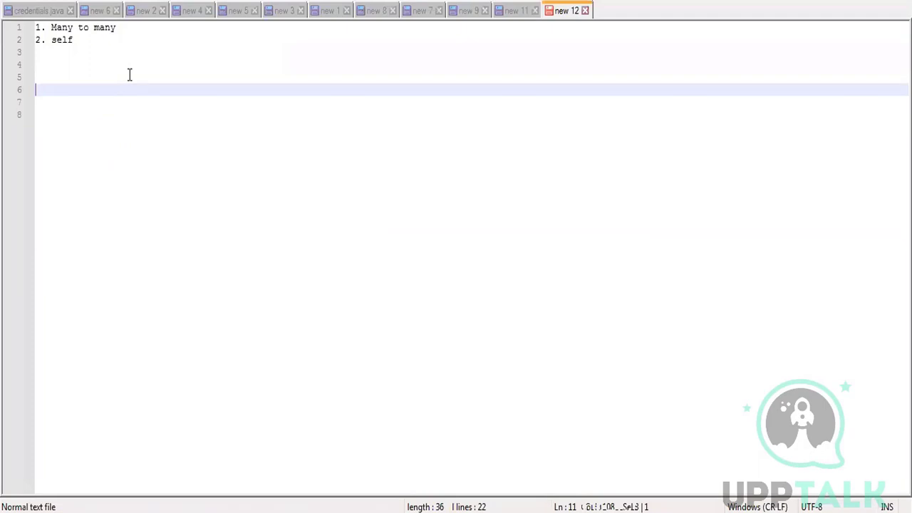
pyautogui.write('case :')
pyautogui.press('Return')
pyautogui.press('Return')
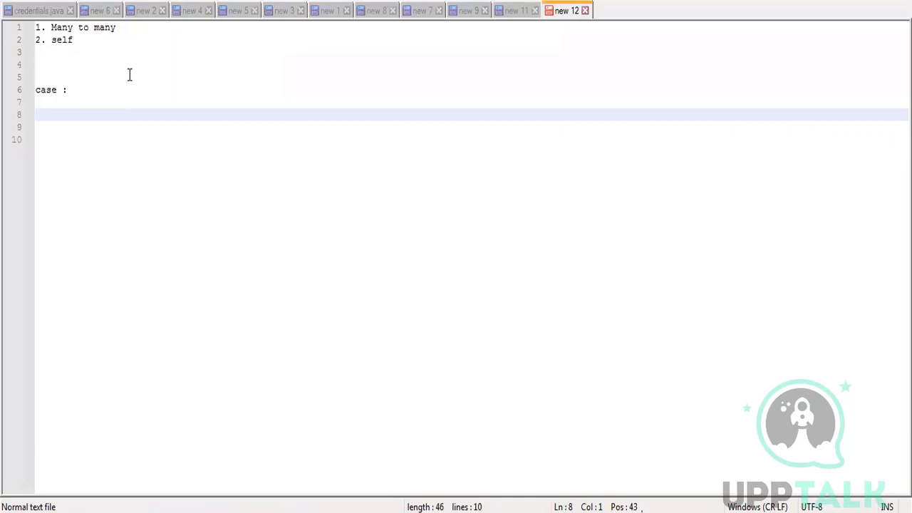
pyautogui.write('child case')
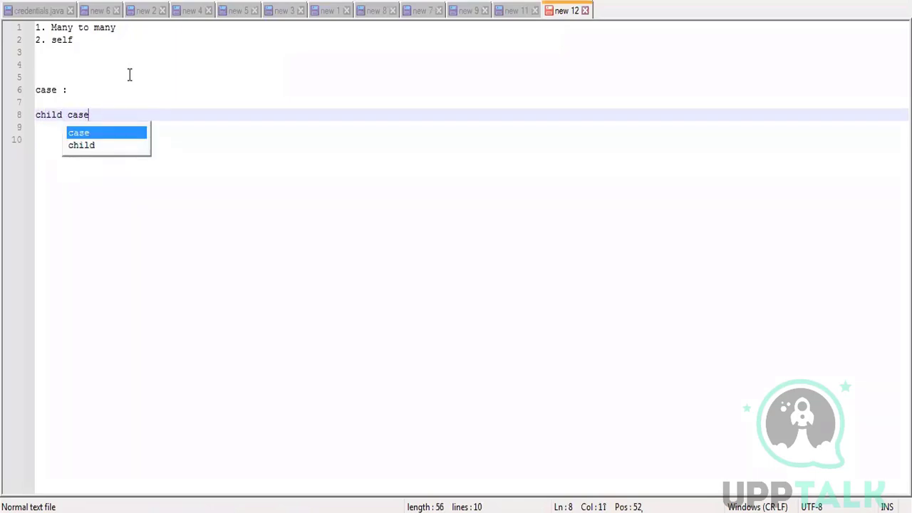
# - Insert the line "case 1" directly below "case :"
pyautogui.click(89, 102)
pyautogui.write('case')
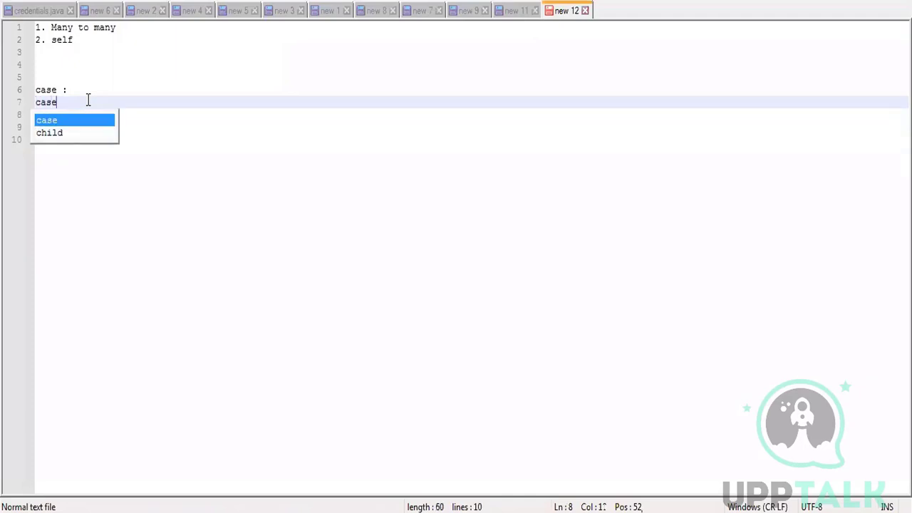
pyautogui.write(' 1')
pyautogui.press('Return')
# - Add the line "case 2- parent case(case 1)" below "case 1" and delete the "child case" text
pyautogui.write('case')
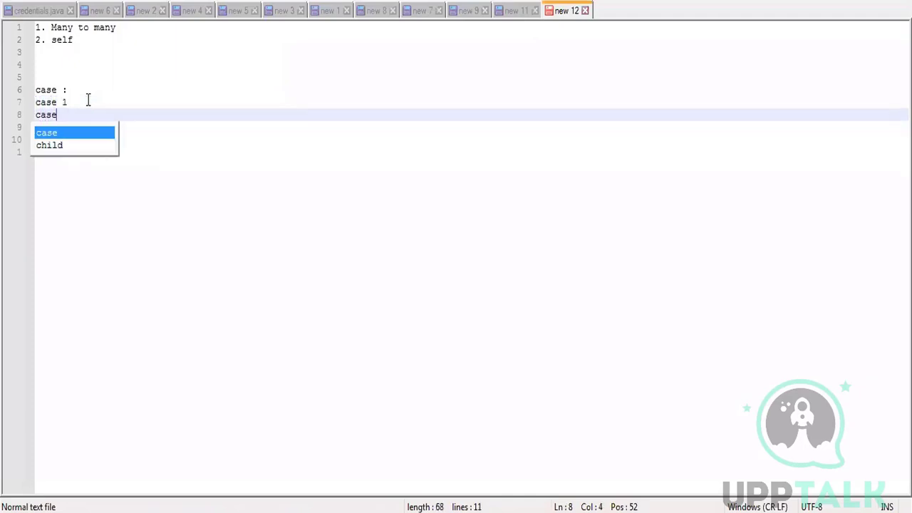
pyautogui.write(' 2-')
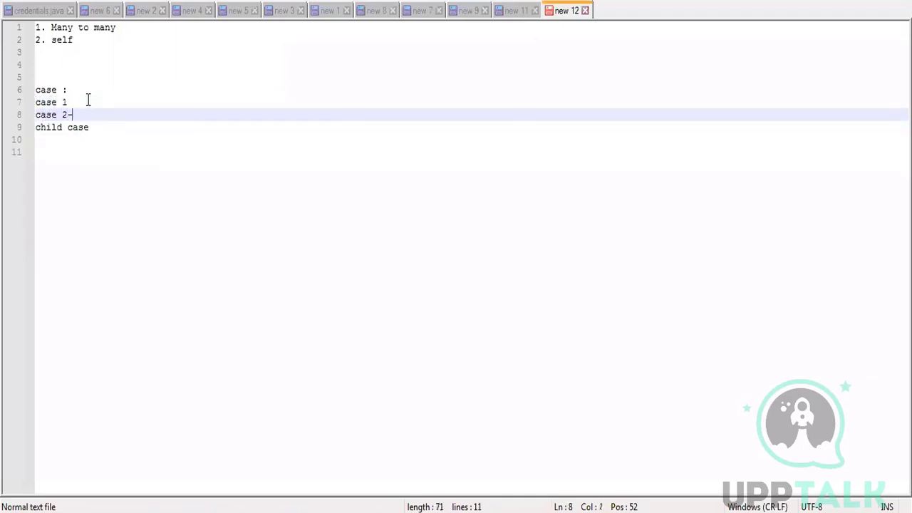
pyautogui.write('case')
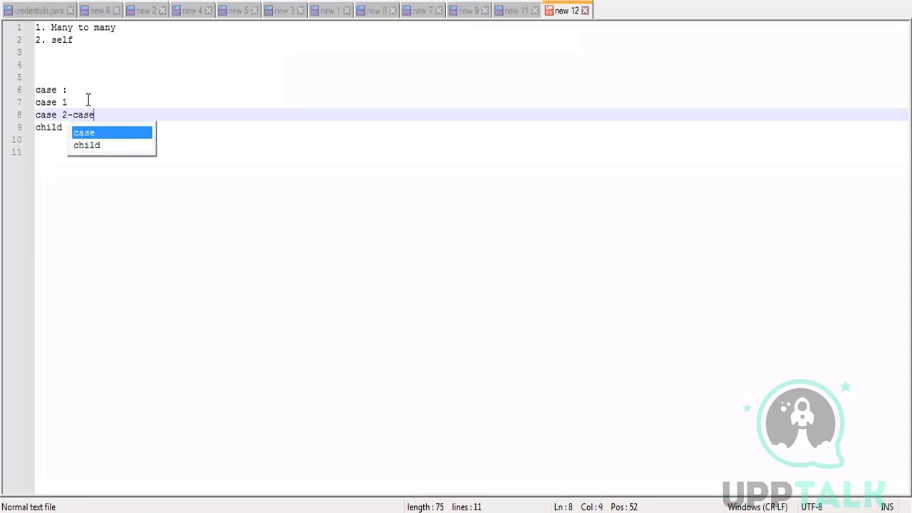
pyautogui.press('BackSpace')
pyautogui.press('BackSpace')
pyautogui.press('BackSpace')
pyautogui.press('BackSpace')
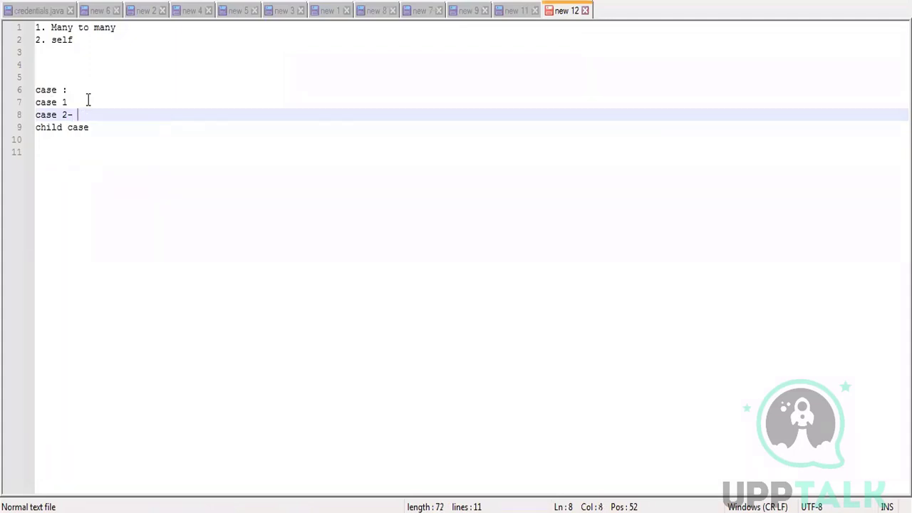
pyautogui.write('parent ca')
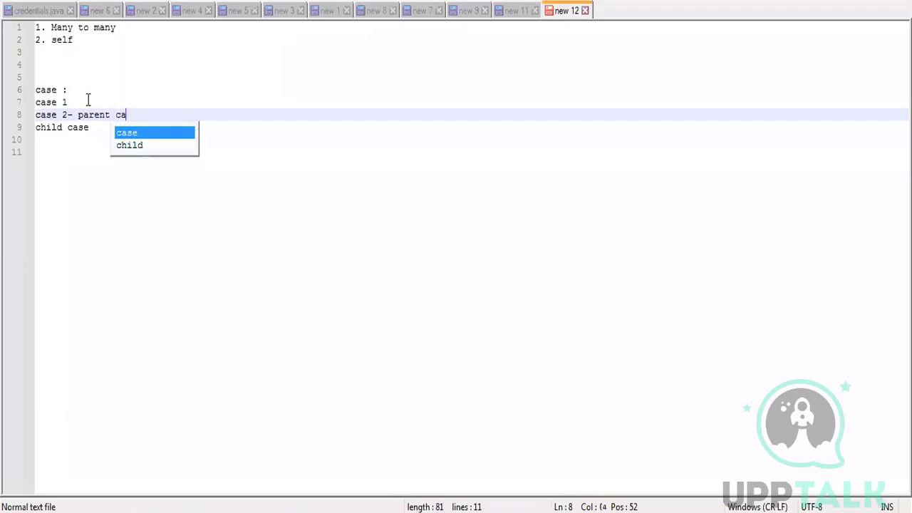
pyautogui.write('se(case')
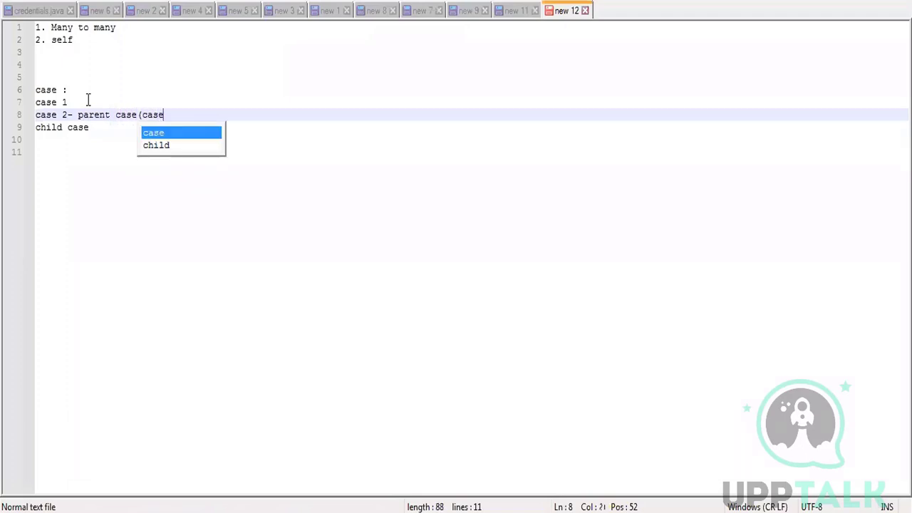
pyautogui.write(' 1)')
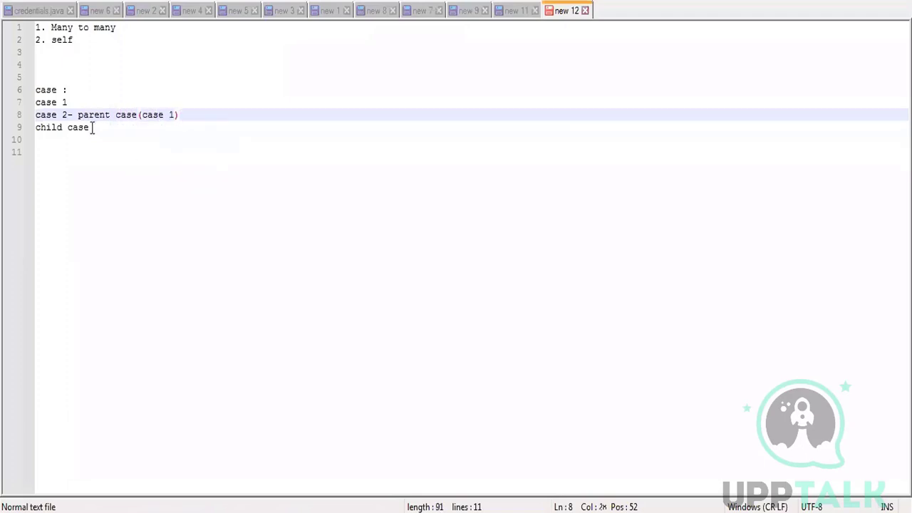
pyautogui.moveTo(93, 127); pyautogui.dragTo(17, 128)
pyautogui.press('BackSpace')
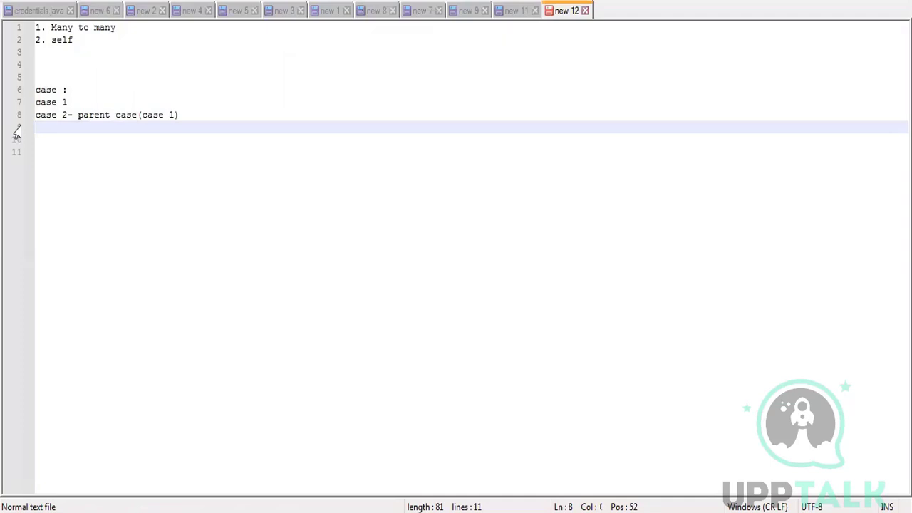
pyautogui.press('Return')
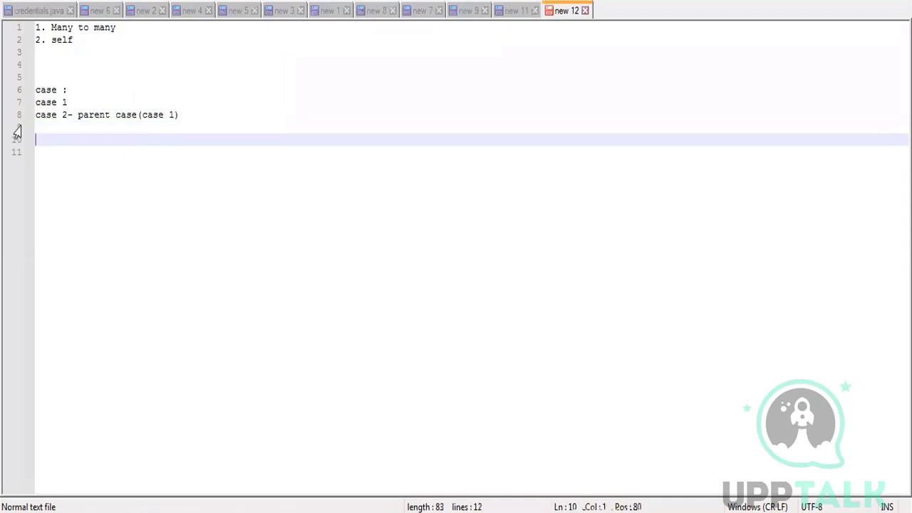
pyautogui.write('two different')
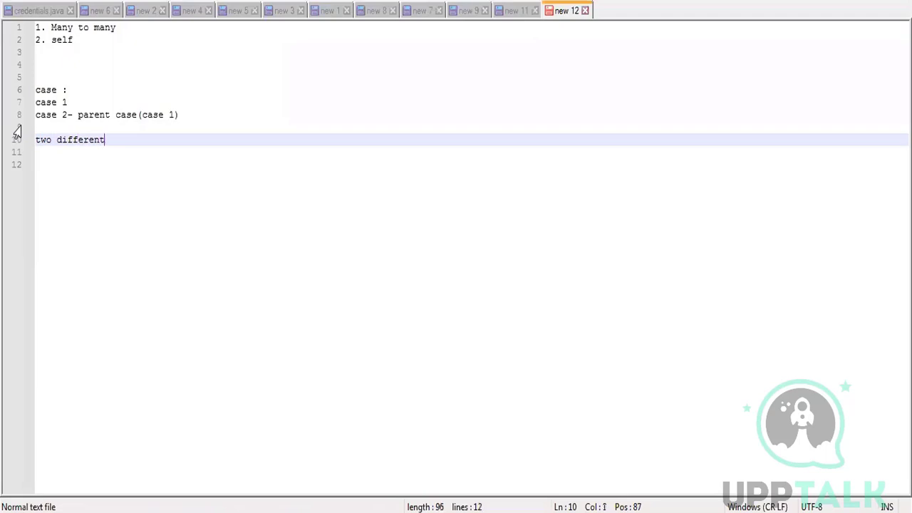
pyautogui.press('BackSpace')
pyautogui.press('BackSpace')
pyautogui.press('BackSpace')
pyautogui.press('BackSpace')
pyautogui.press('BackSpace')
pyautogui.press('BackSpace')
pyautogui.press('BackSpace')
pyautogui.press('BackSpace')
pyautogui.press('BackSpace')
pyautogui.press('BackSpace')
pyautogui.press('BackSpace')
pyautogui.press('BackSpace')
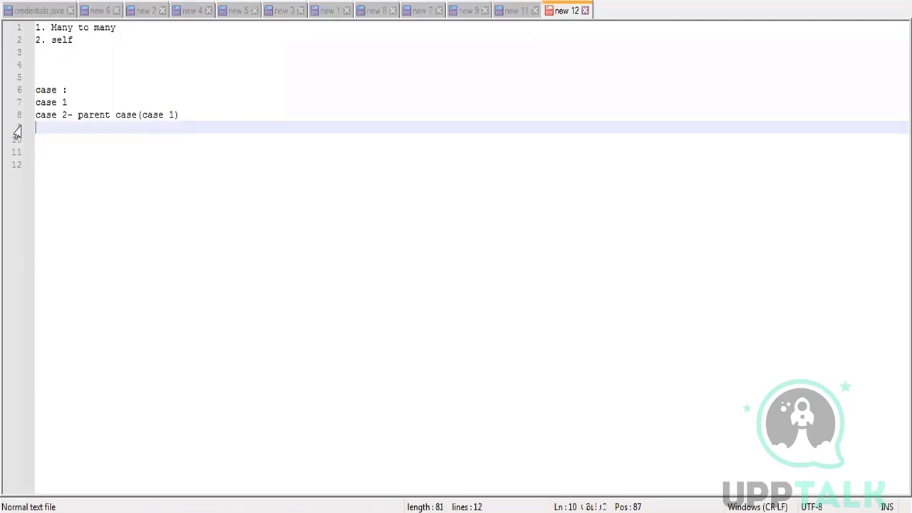
# - Add the line "we can create relationship in same object as well" below the case lines, after a blank line
pyautogui.write('we can ')
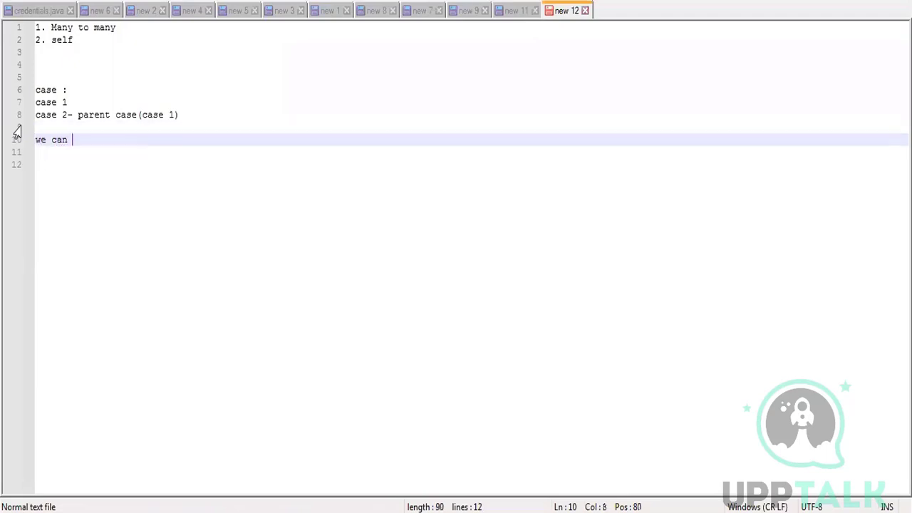
pyautogui.write('create re')
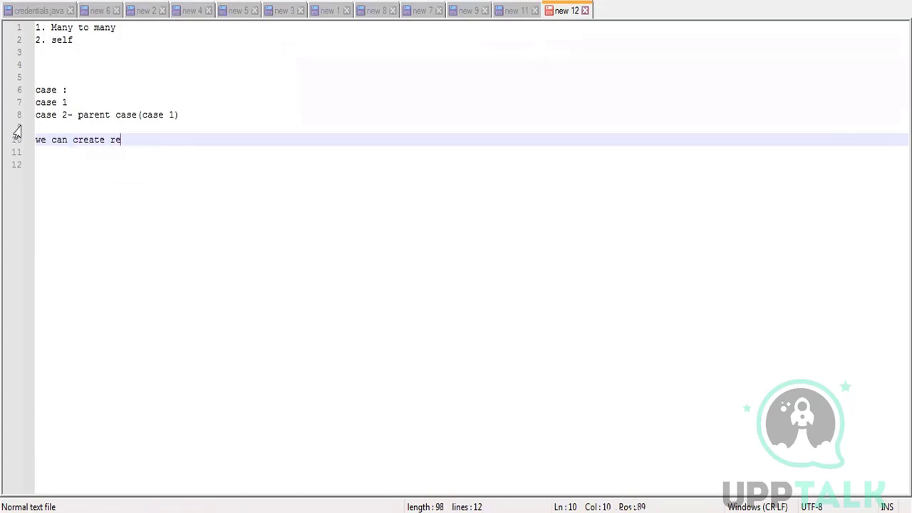
pyautogui.write('lationship in same ob')
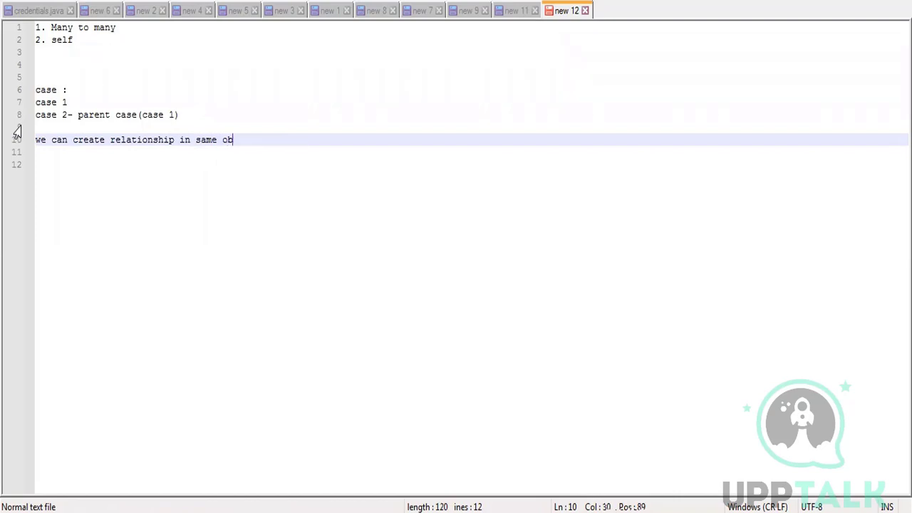
pyautogui.write('ject as well')
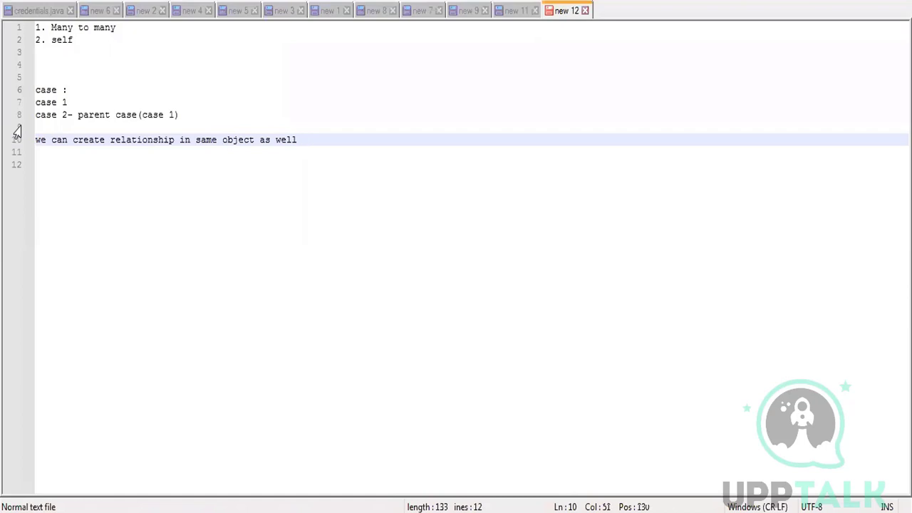
# - Add the lines "appointment 1" and "appointment 2: appointment 1" two blank lines below the relationship sentence
pyautogui.press('Return')
pyautogui.press('Return')
pyautogui.press('Return')
pyautogui.write('a')
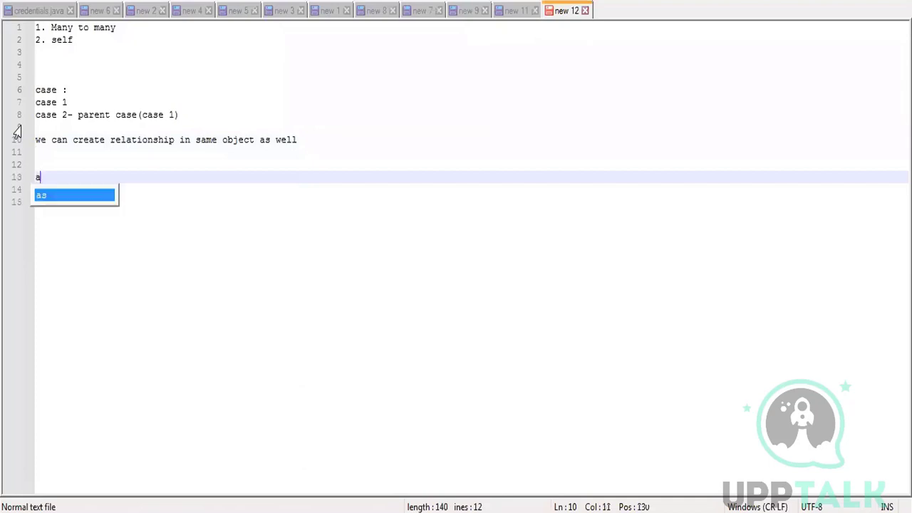
pyautogui.write('ppointment')
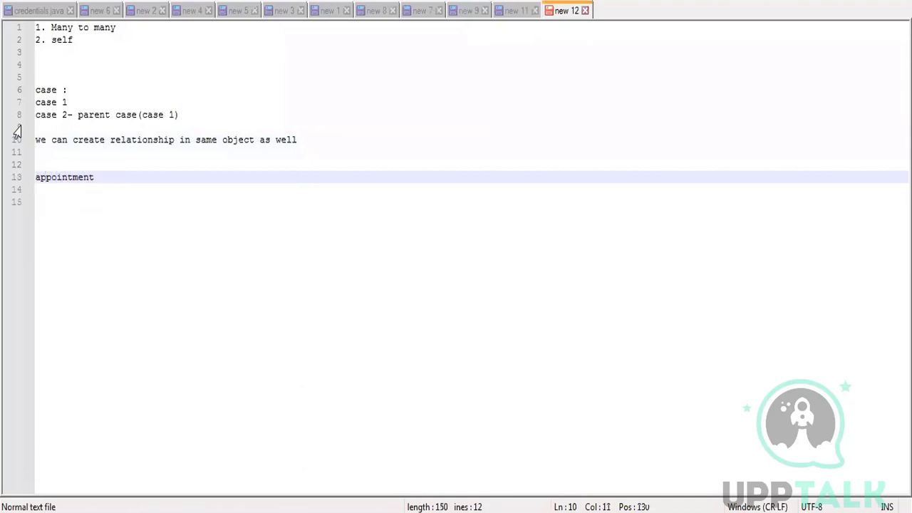
pyautogui.write(' 1')
pyautogui.press('Return')
pyautogui.write('appoint')
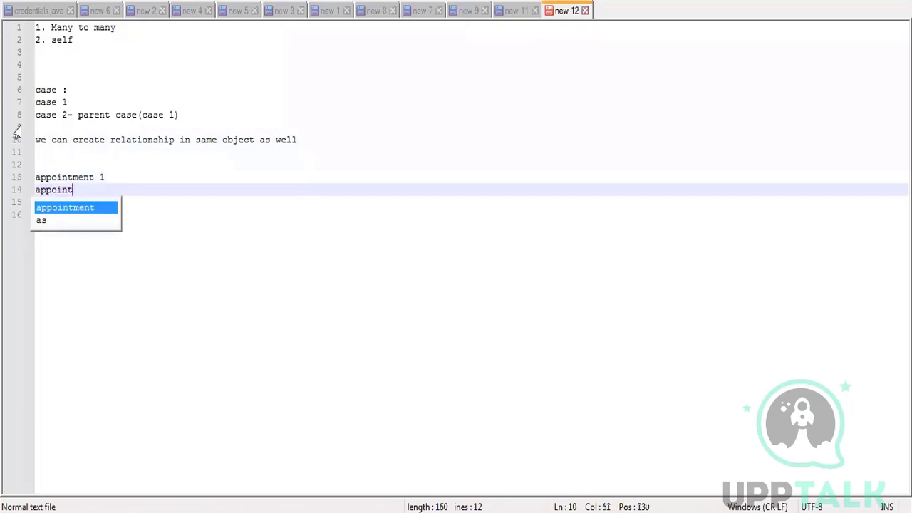
pyautogui.write('ment 2: appoi')
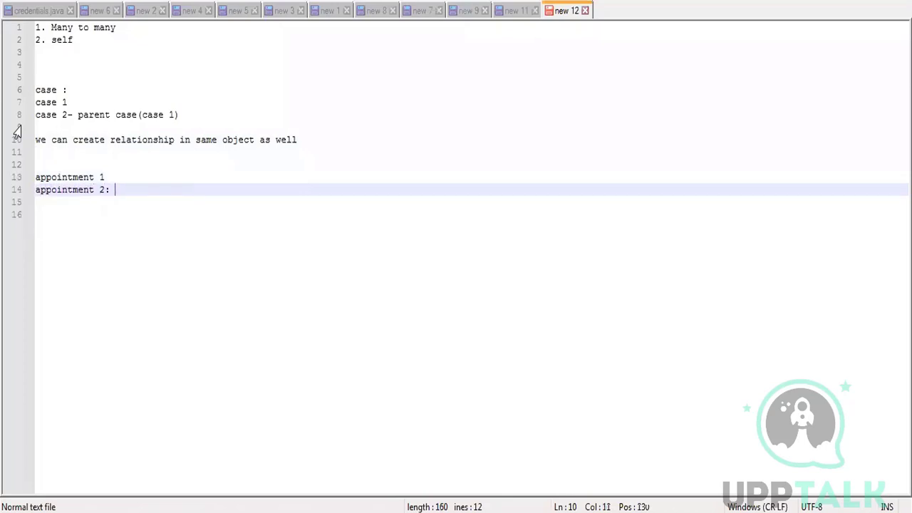
pyautogui.write('ntment 1')
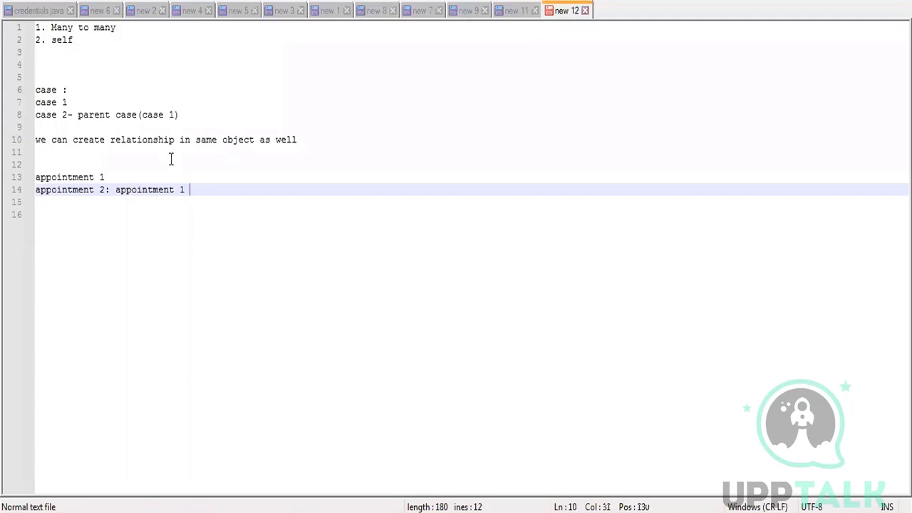
# - Replace all the case and appointment notes with the line "lookup field parent same object"
pyautogui.moveTo(193, 190); pyautogui.dragTo(36, 91)
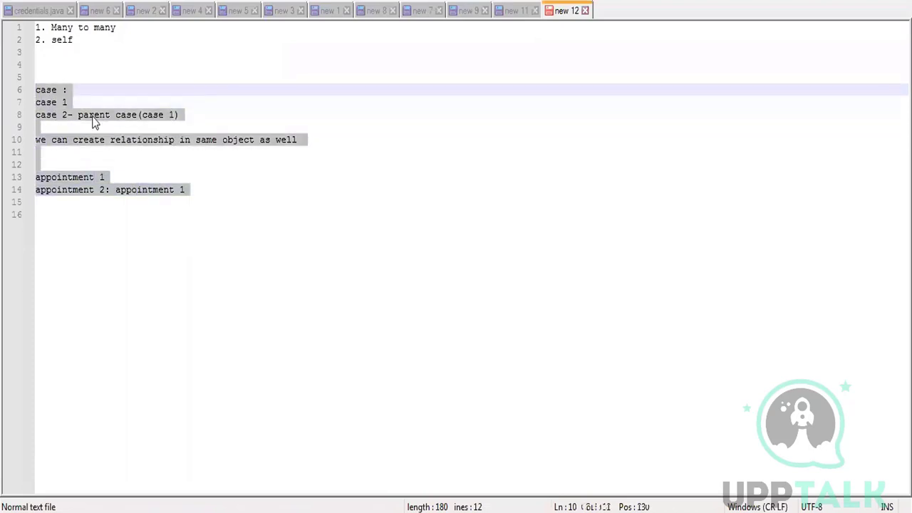
pyautogui.write('lookup')
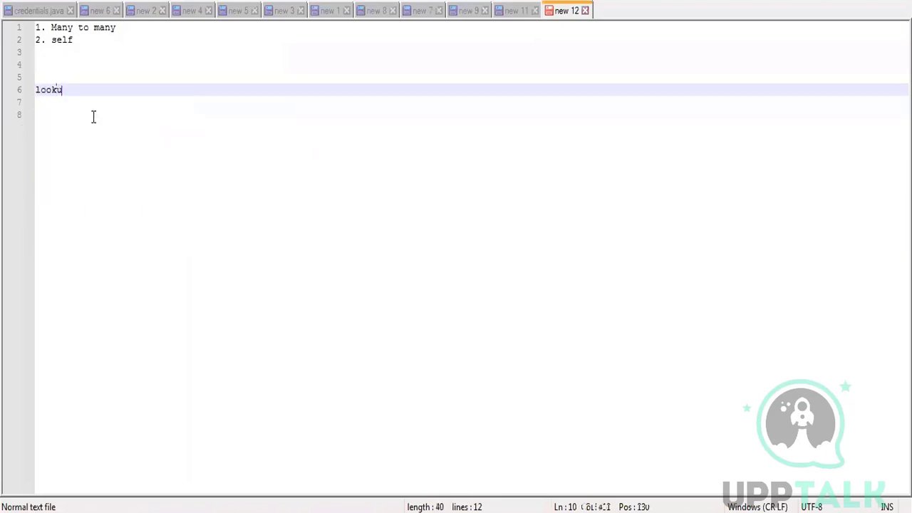
pyautogui.write('ield parent ')
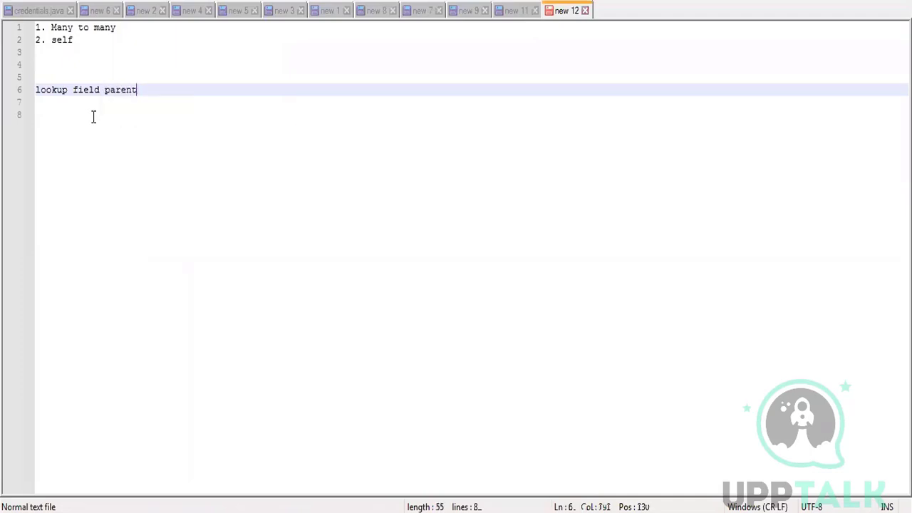
pyautogui.write('same obje')
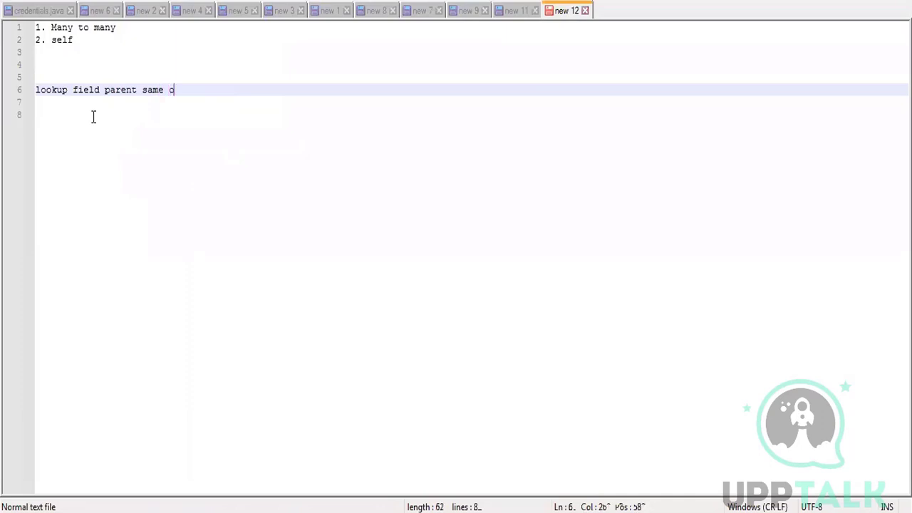
pyautogui.write('ct')
# - Switch to Salesforce and open the fields and relationships of the Appointment Detail object for editing
pyautogui.hotkey('alt', 'Tab')
pyautogui.click(273, 53)
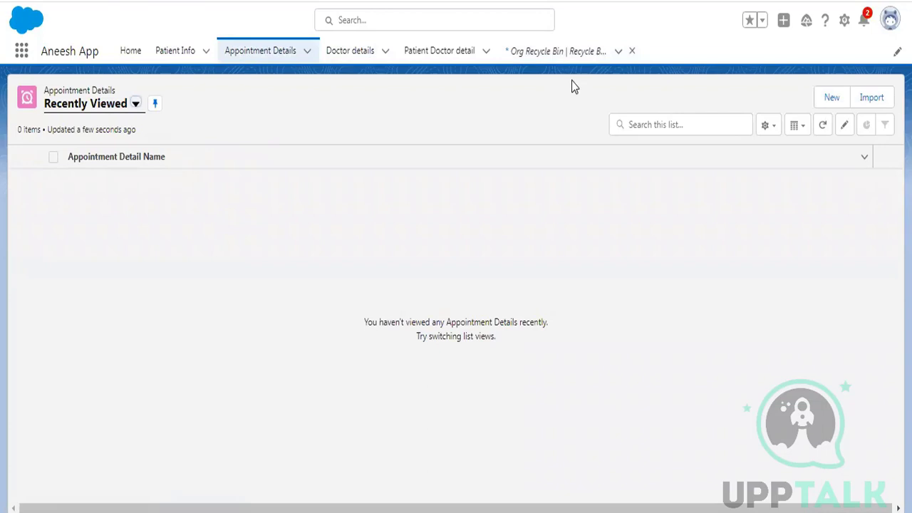
pyautogui.click(844, 25)
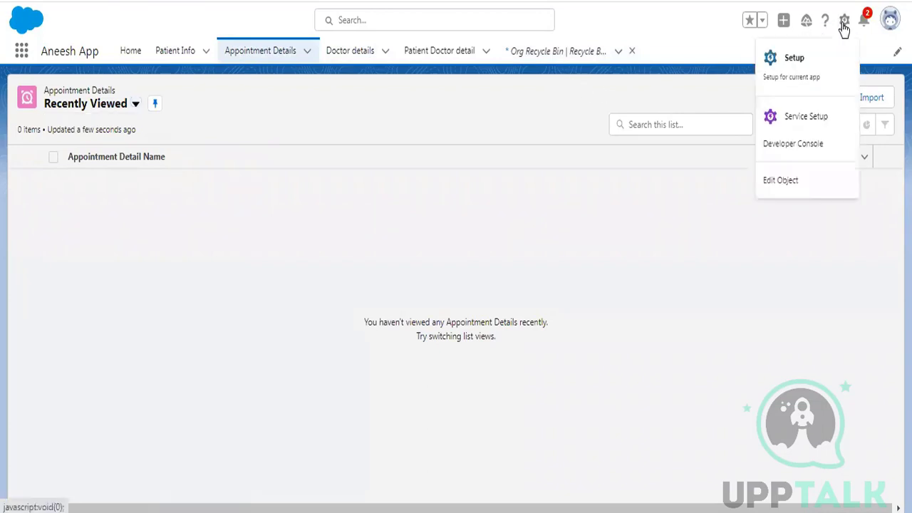
pyautogui.click(794, 182)
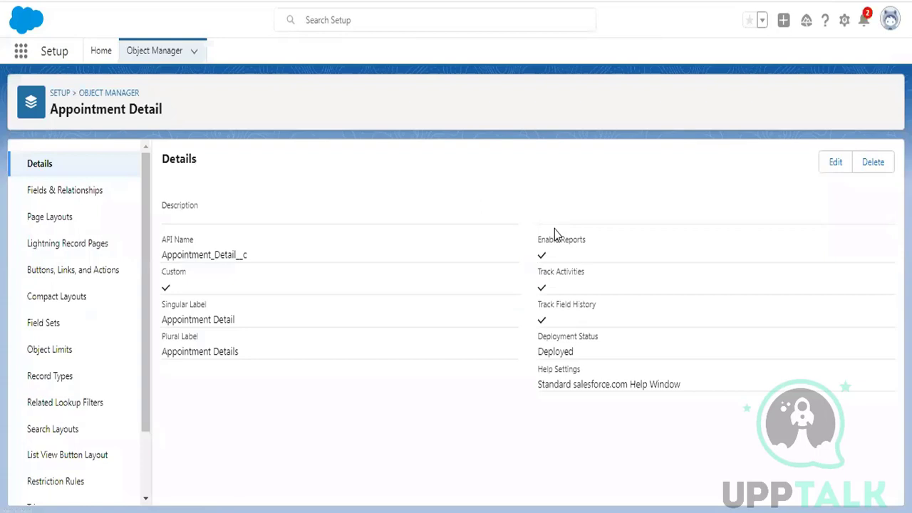
pyautogui.click(51, 202)
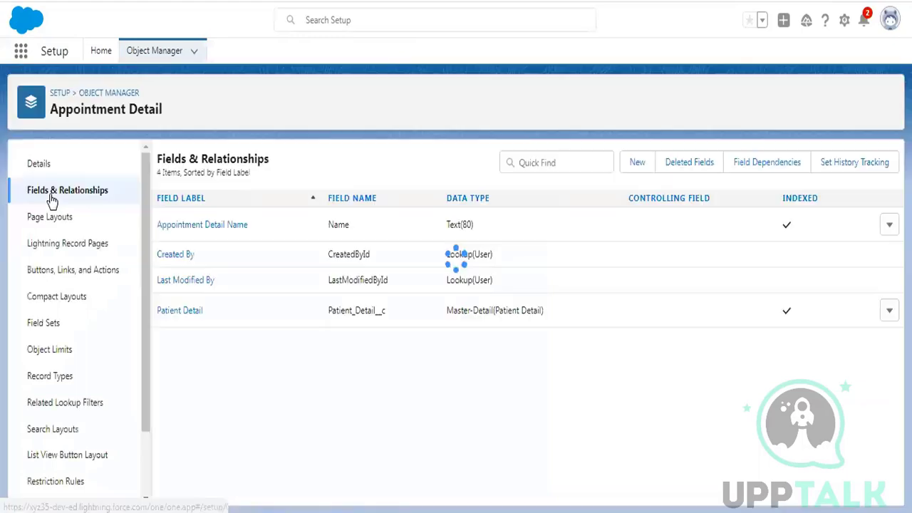
# - Start a new Lookup Relationship field on Appointment Detail and relate it to the Appointment Detail object itself
pyautogui.click(637, 162)
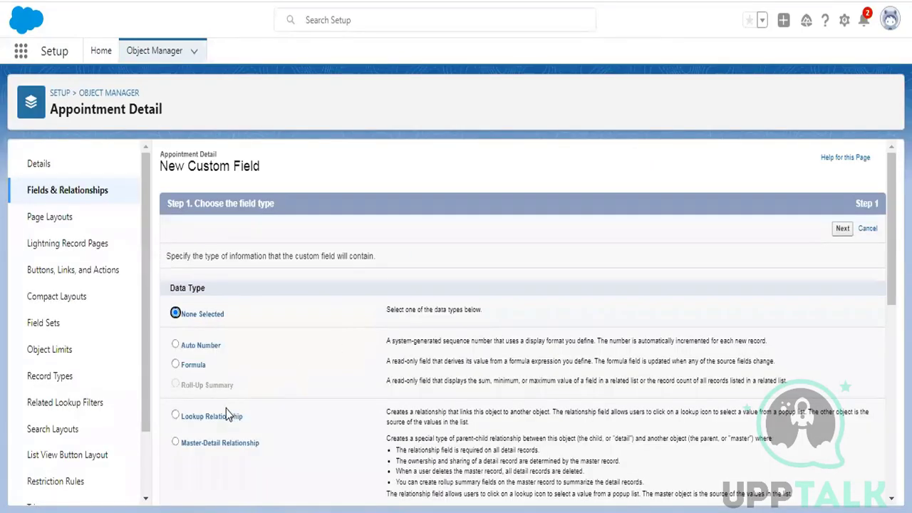
pyautogui.click(226, 414)
pyautogui.click(842, 228)
pyautogui.click(381, 290)
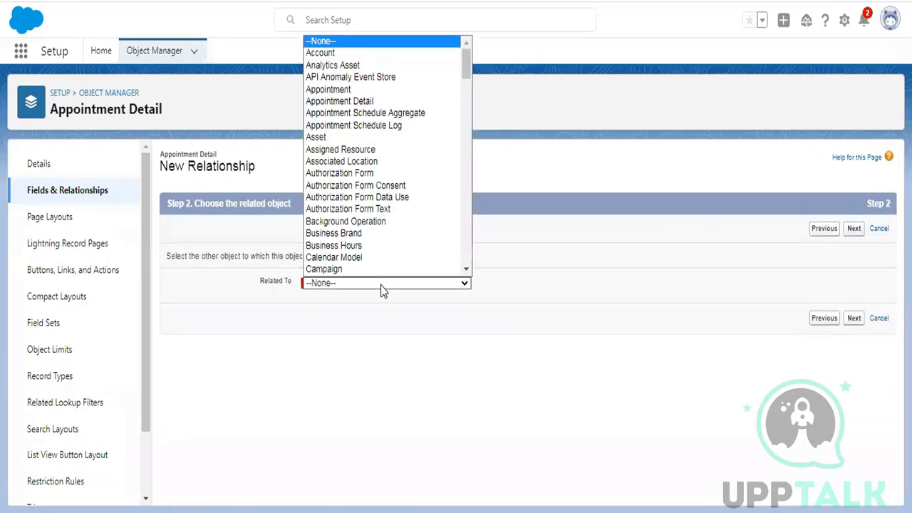
pyautogui.click(552, 275)
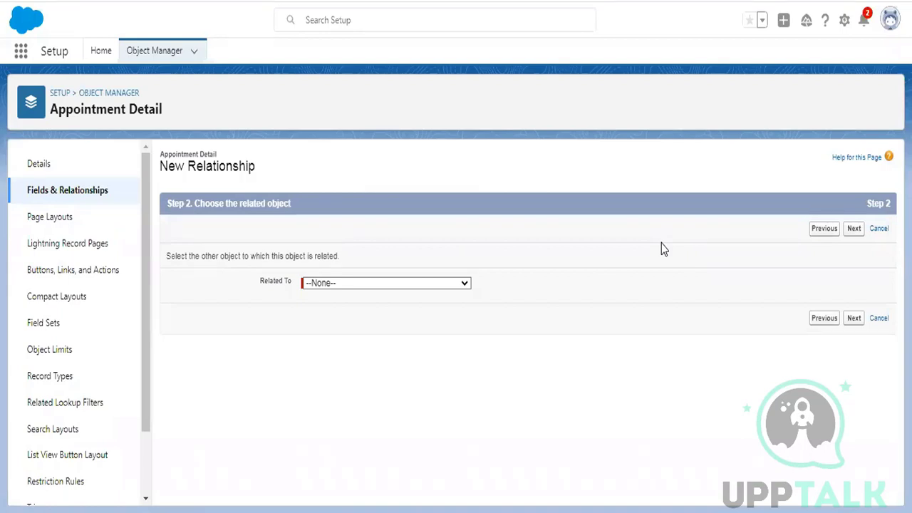
pyautogui.click(342, 283)
pyautogui.click(357, 101)
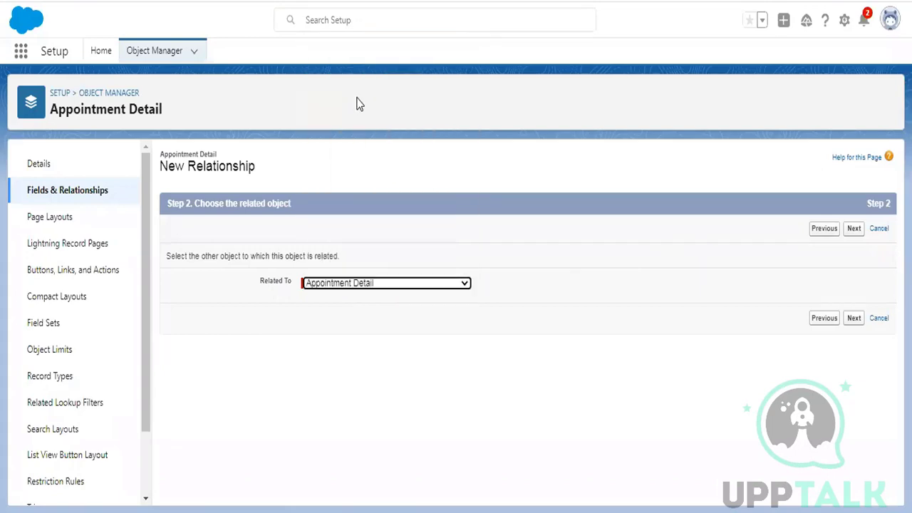
pyautogui.moveTo(52, 109); pyautogui.dragTo(163, 109)
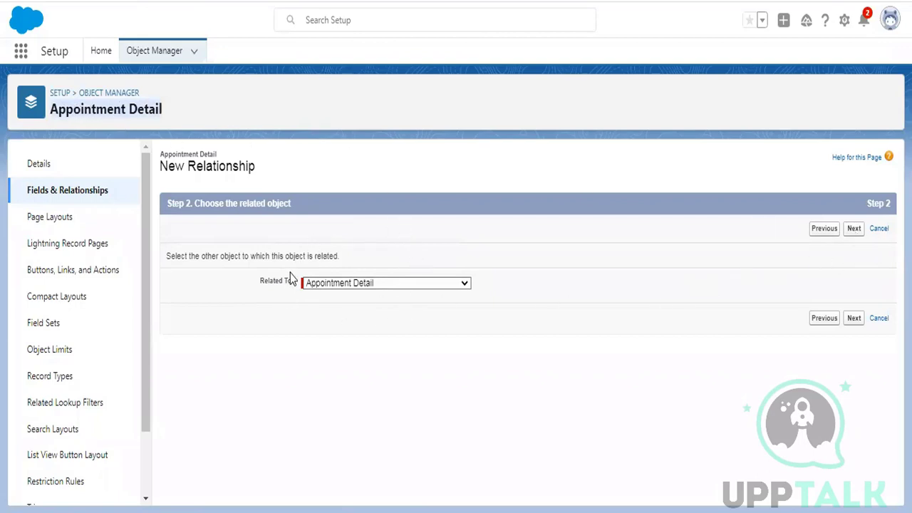
# - Save the lookup with label Appointment Detail and field name Appointment_Detail, keeping the default access, page layout and related list settings
pyautogui.click(857, 230)
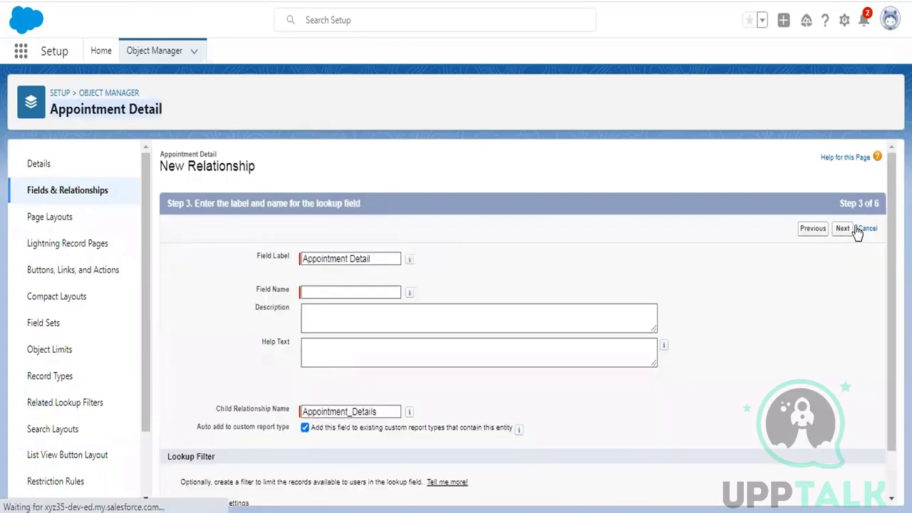
pyautogui.click(394, 292)
pyautogui.click(845, 231)
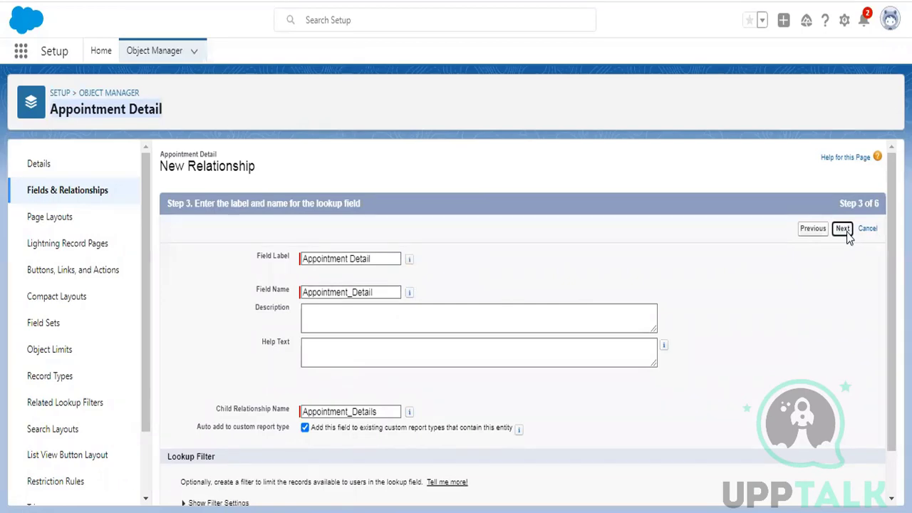
pyautogui.click(845, 231)
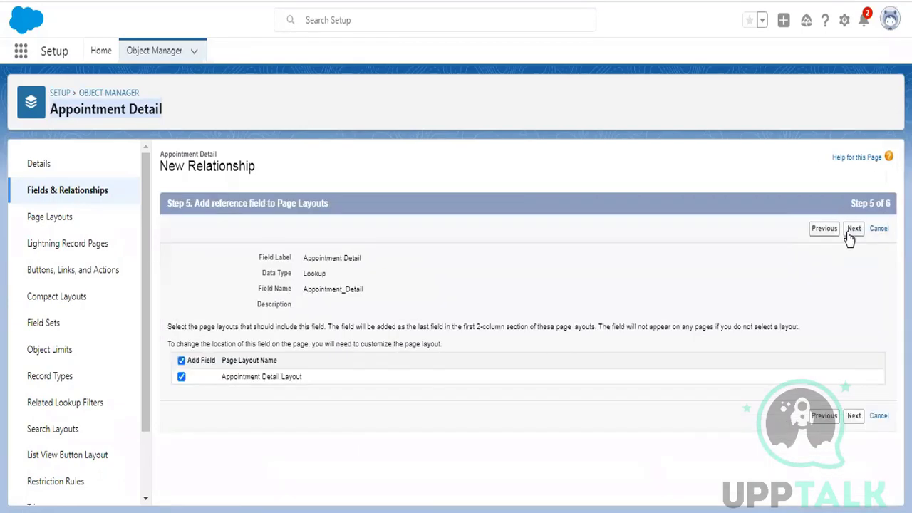
pyautogui.click(852, 229)
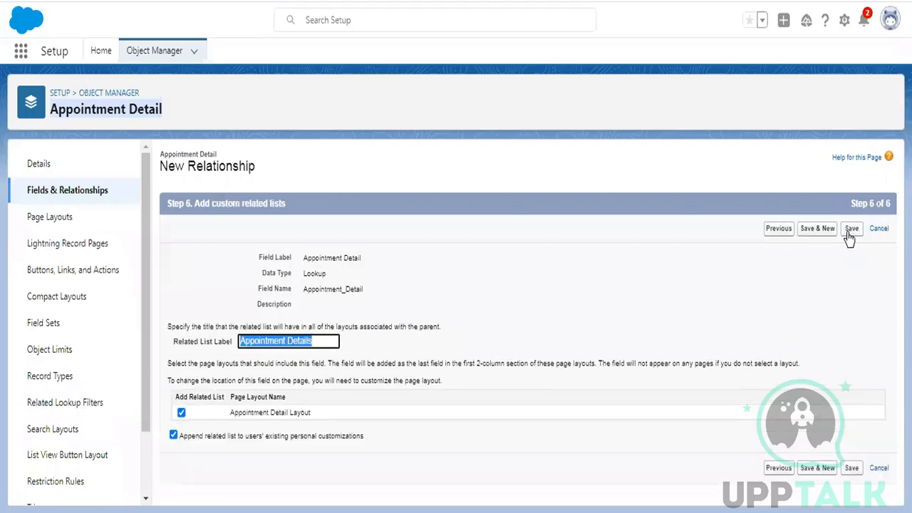
pyautogui.click(852, 230)
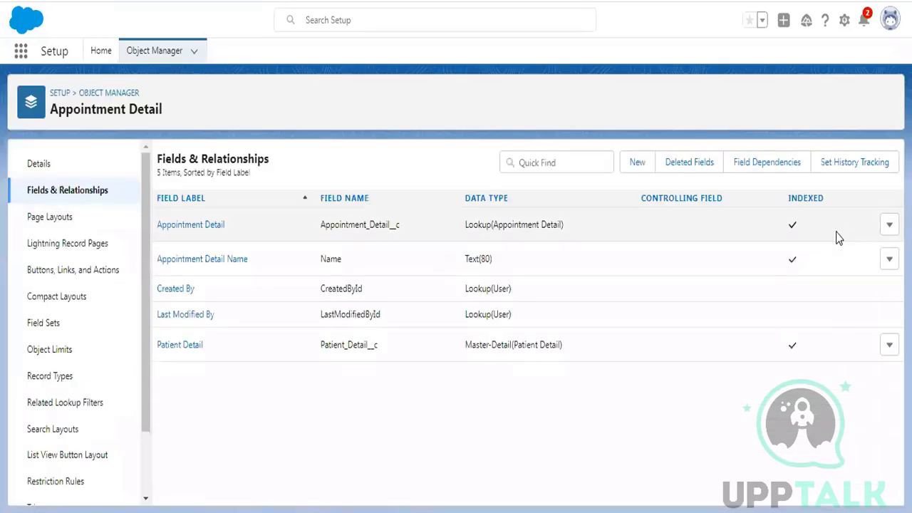
# - Create an Appointment Detail record named "appointment 1" linked to the first recent patient, leaving the Appointment Detail lookup empty
pyautogui.click(266, 3)
pyautogui.click(269, 55)
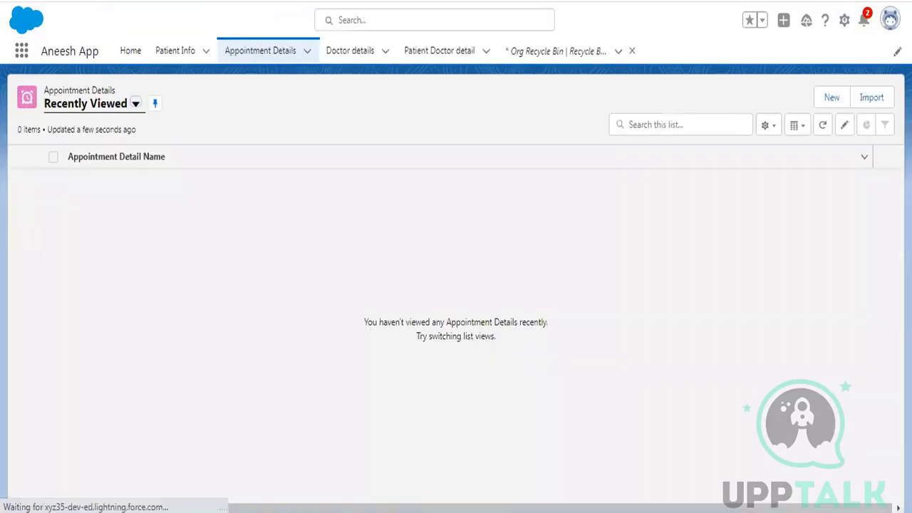
pyautogui.click(831, 100)
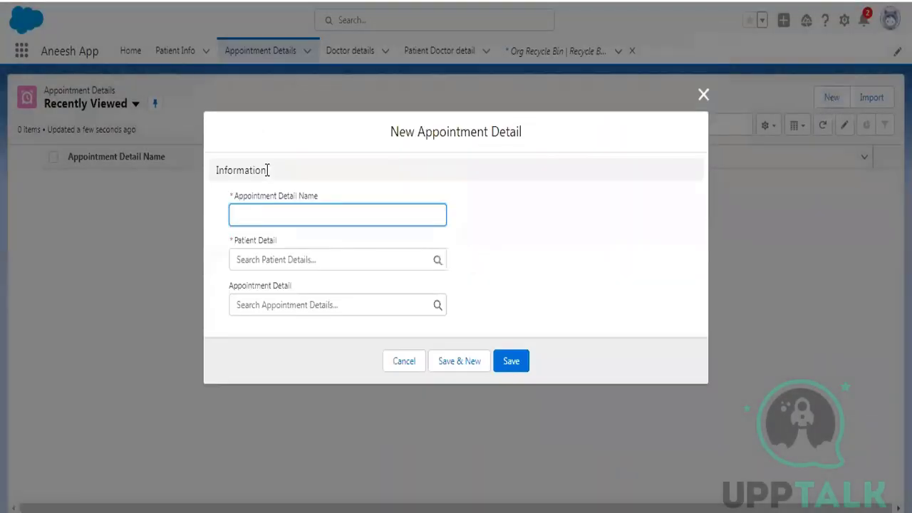
pyautogui.write('appoint')
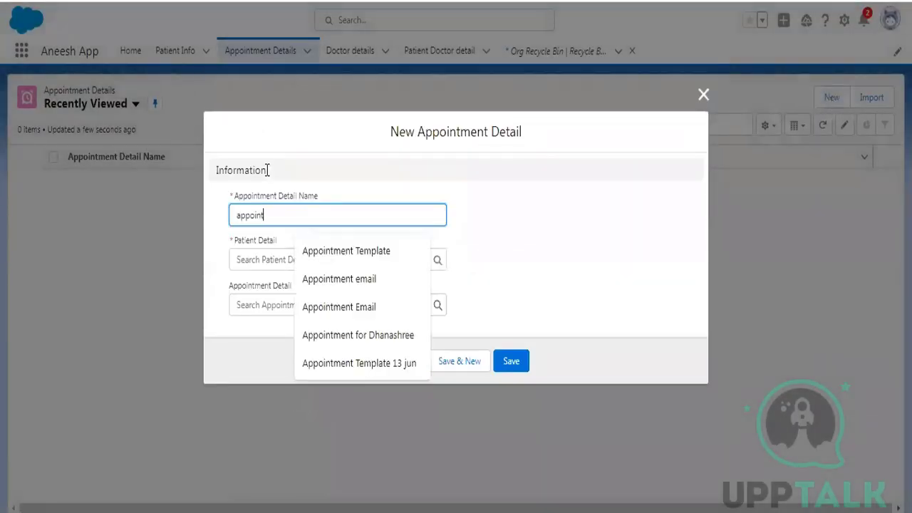
pyautogui.write('ment 1')
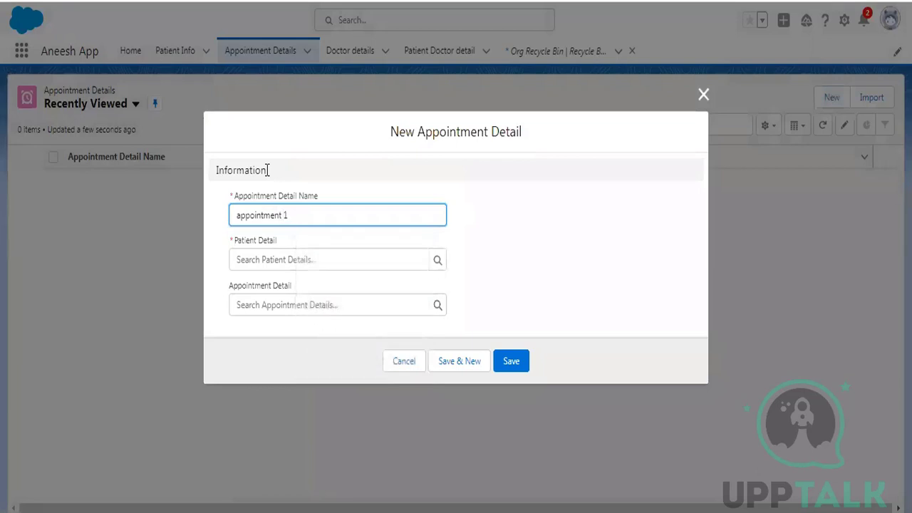
pyautogui.click(299, 258)
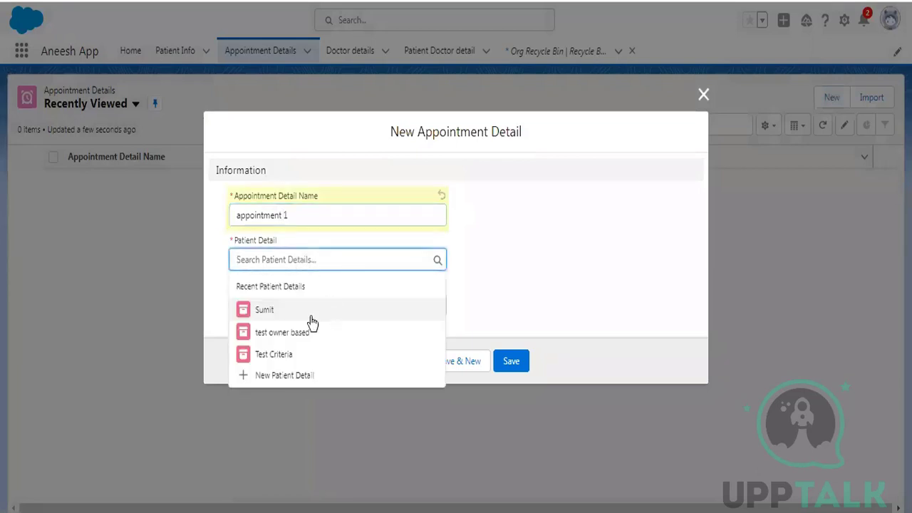
pyautogui.click(299, 312)
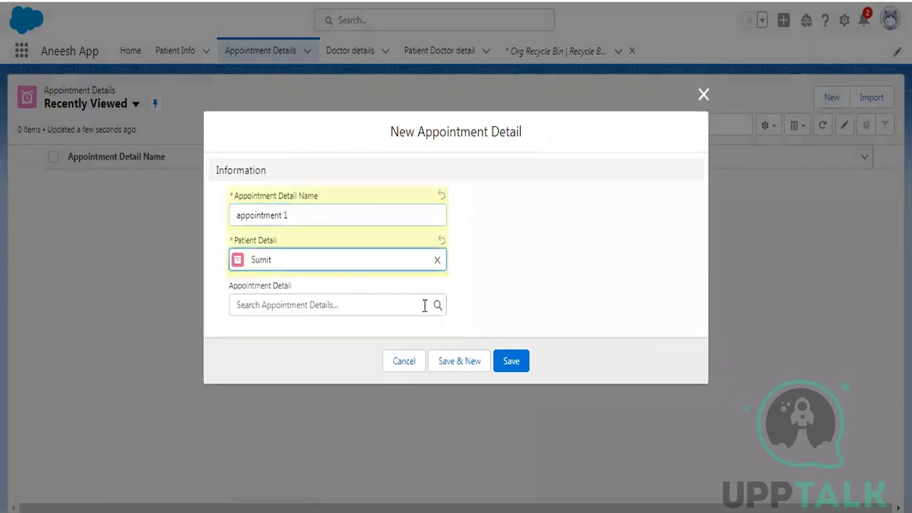
pyautogui.click(516, 365)
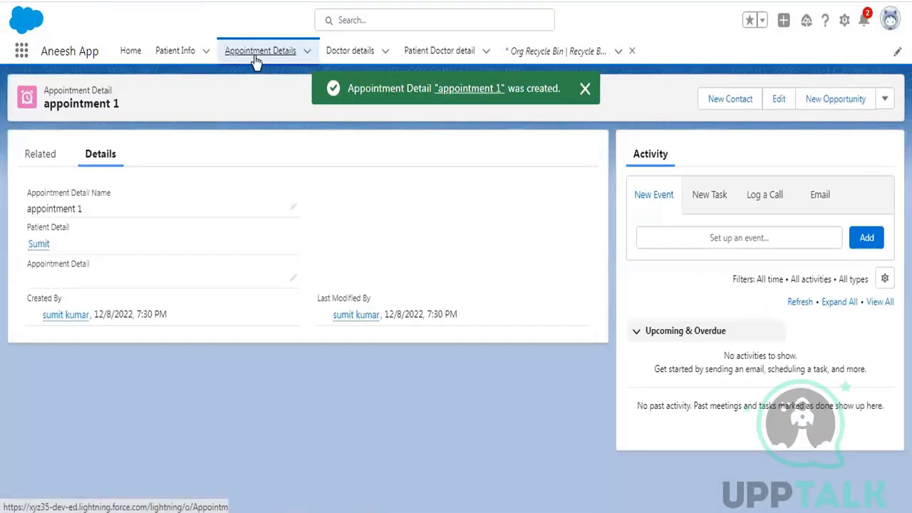
# - Create an Appointment Detail record named "appointment 2" for the same patient, with "appointment 1" as its Appointment Detail lookup
pyautogui.click(254, 57)
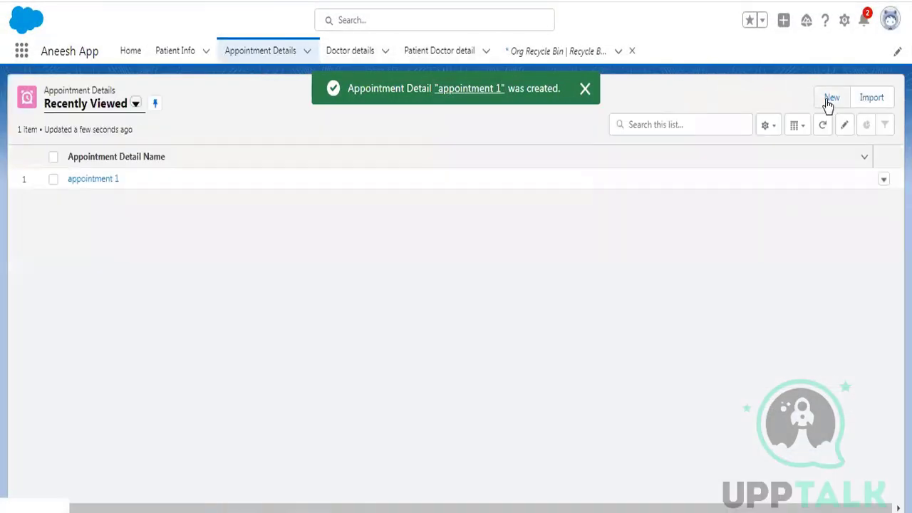
pyautogui.click(831, 98)
pyautogui.write('ap')
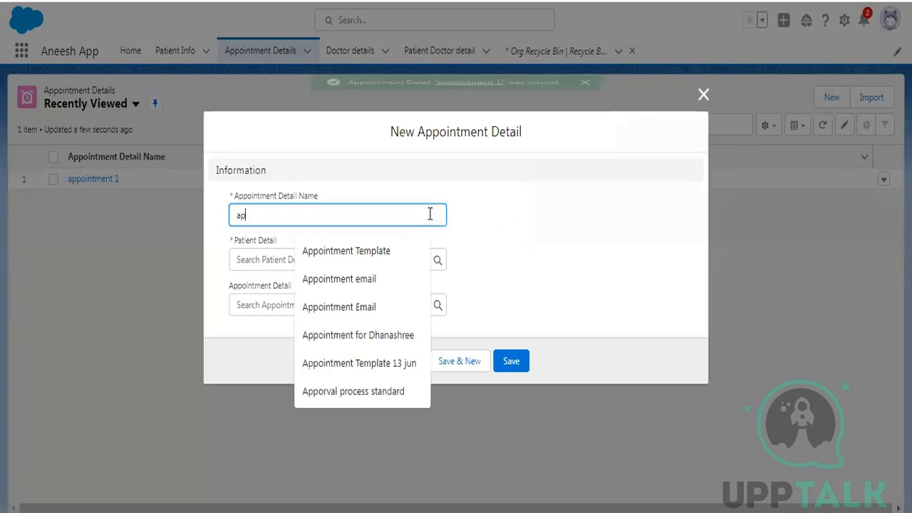
pyautogui.write('pointment 2')
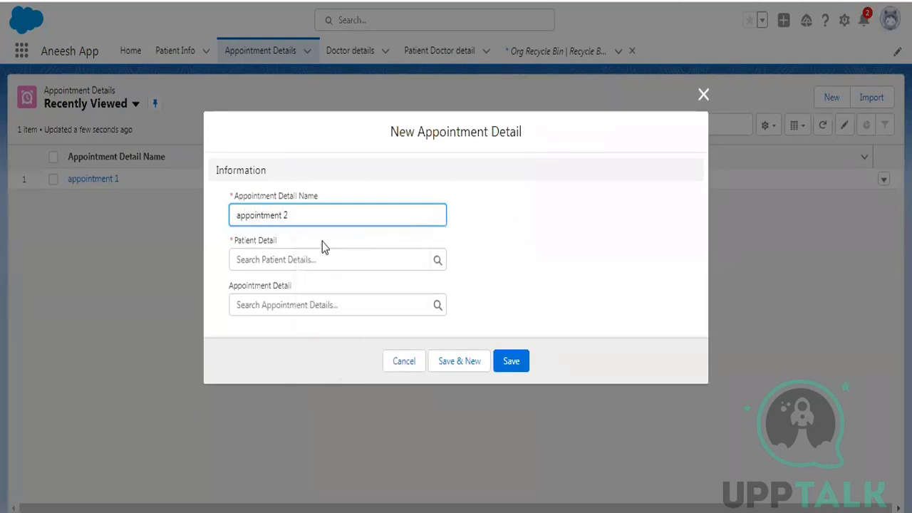
pyautogui.click(251, 261)
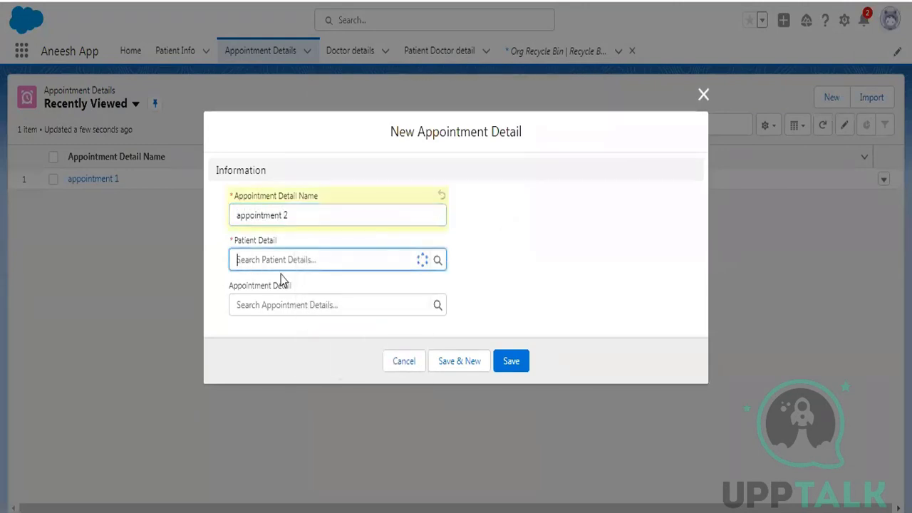
pyautogui.click(276, 314)
pyautogui.click(279, 307)
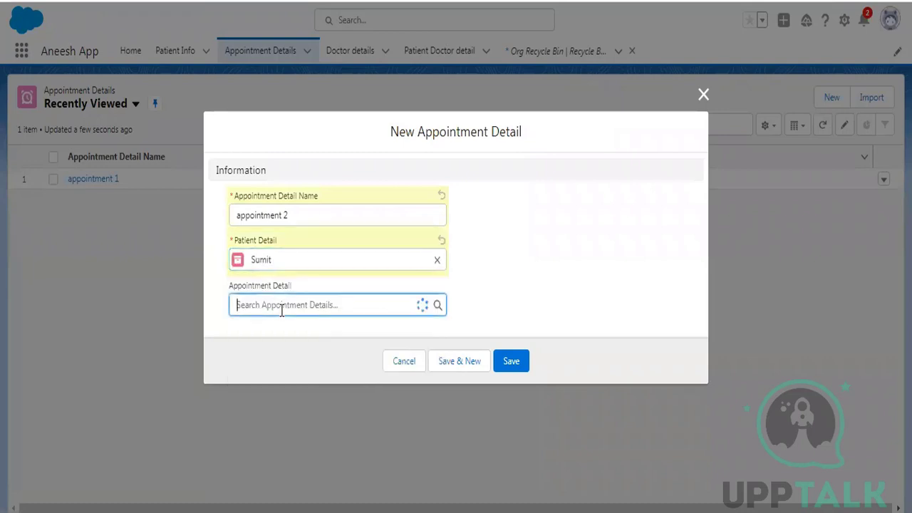
pyautogui.click(291, 356)
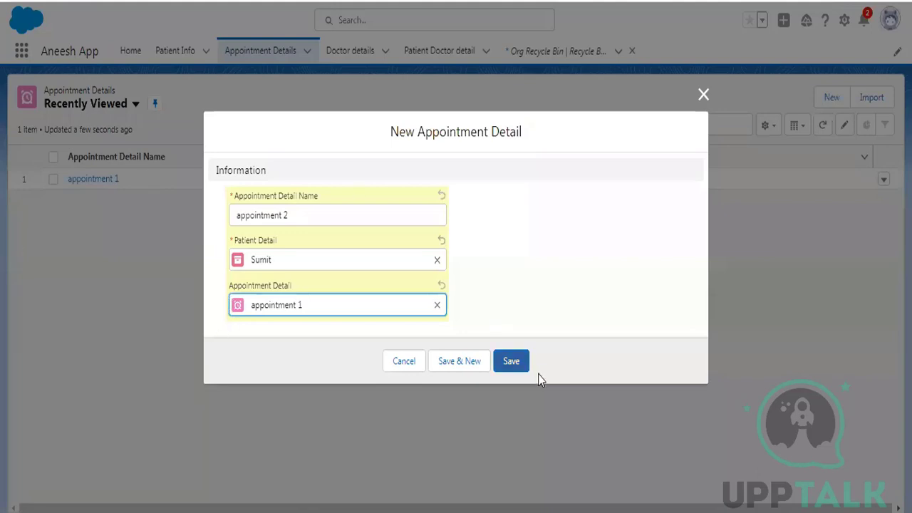
pyautogui.click(523, 361)
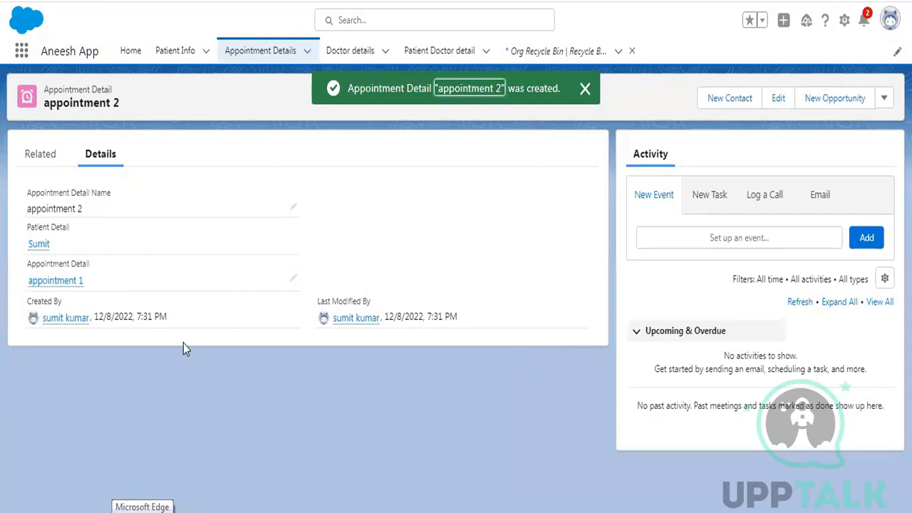
# - Find and open the Cases list, and open the Case object's setup page for editing
pyautogui.click(21, 50)
pyautogui.write('case')
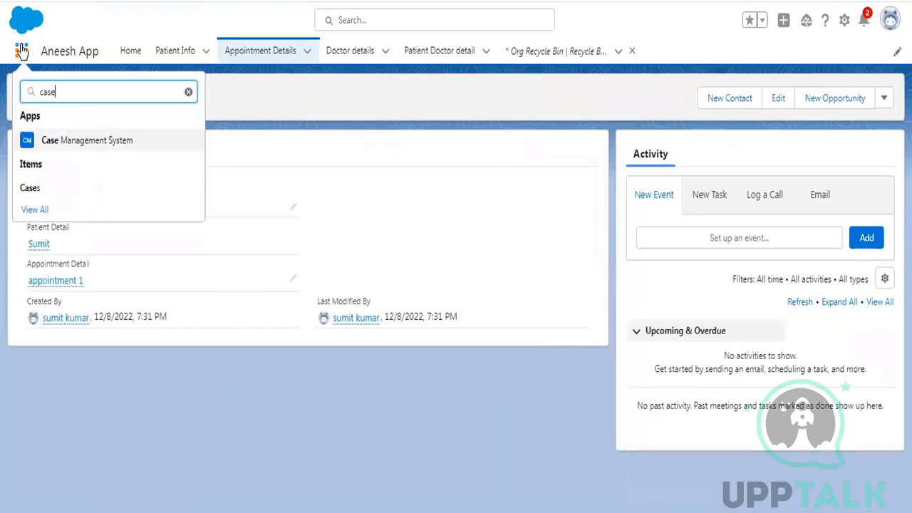
pyautogui.click(43, 188)
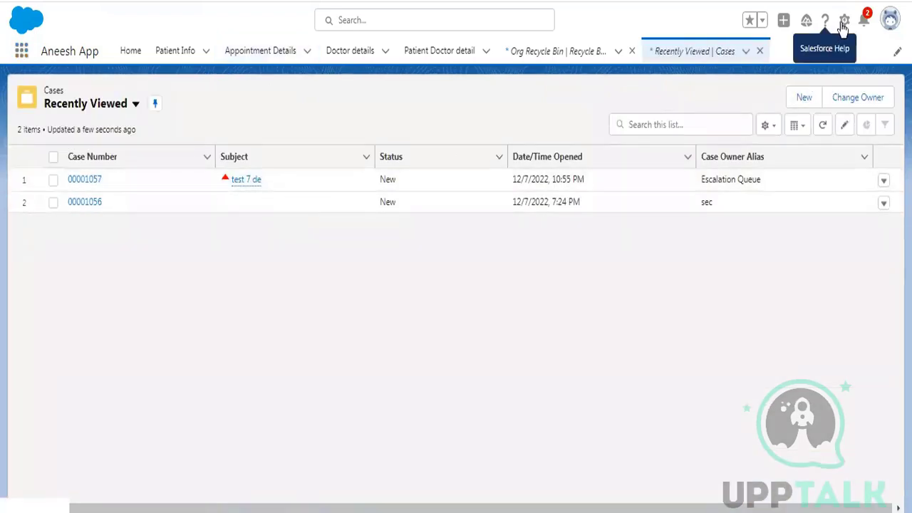
pyautogui.click(844, 21)
pyautogui.click(824, 59)
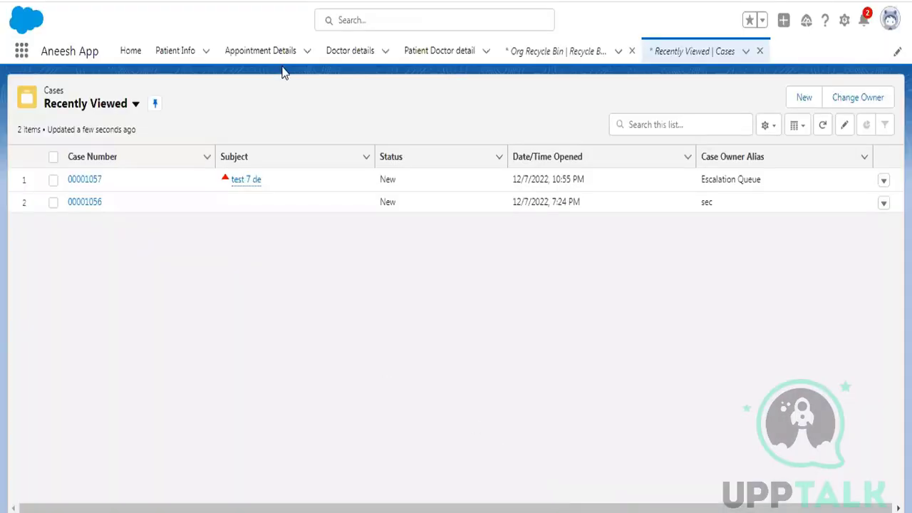
pyautogui.click(844, 20)
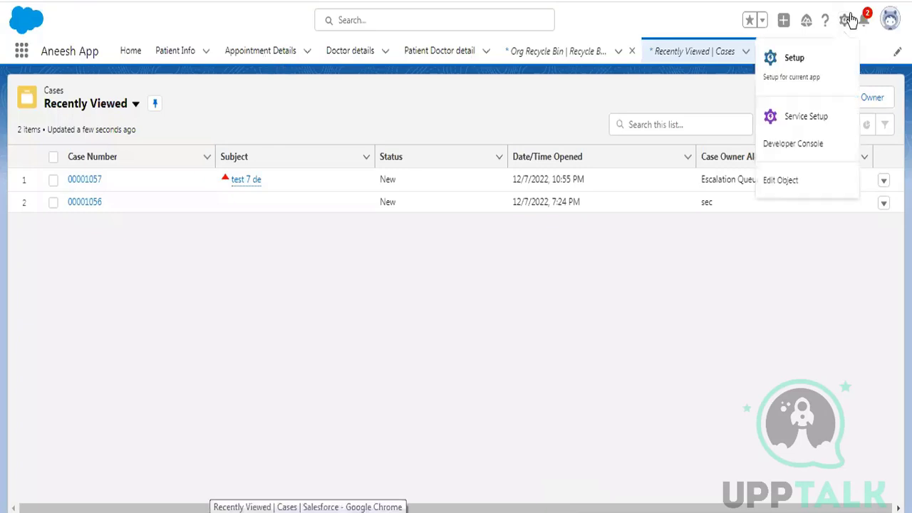
pyautogui.click(784, 181)
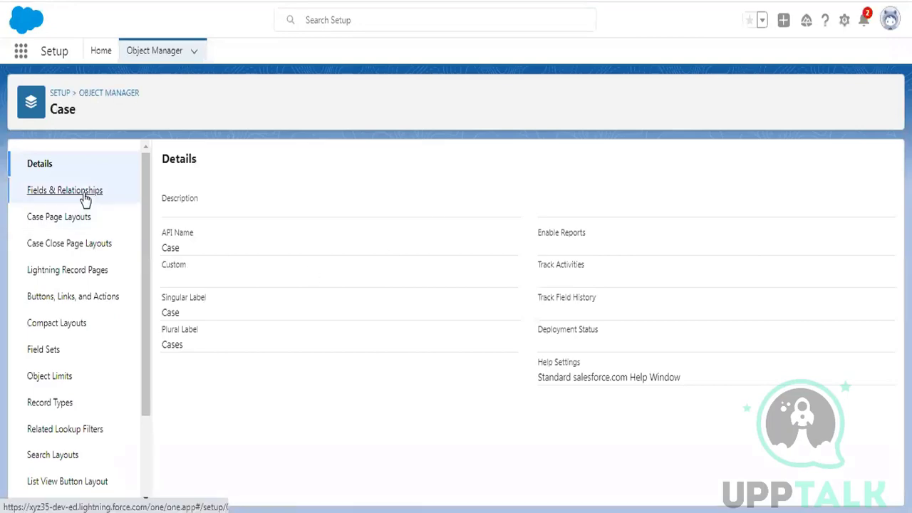
# - Examine the Parent Case field and its data type among the Case object's fields and relationships
pyautogui.click(84, 199)
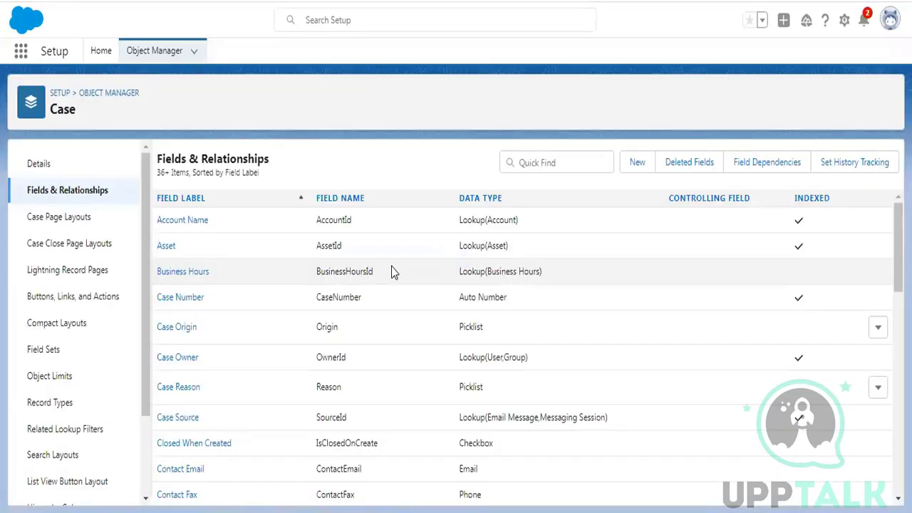
pyautogui.scroll(-15, 391, 267)
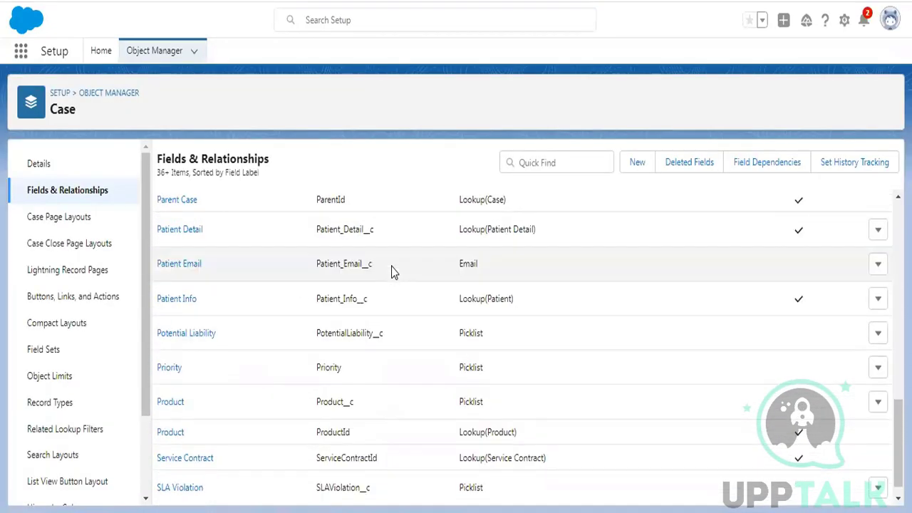
pyautogui.scroll(2, 255, 298)
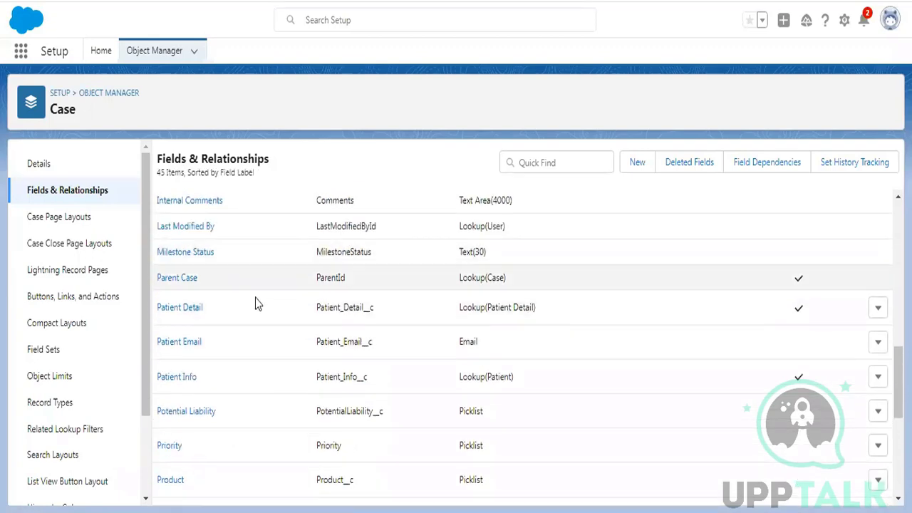
pyautogui.moveTo(198, 278); pyautogui.dragTo(154, 279)
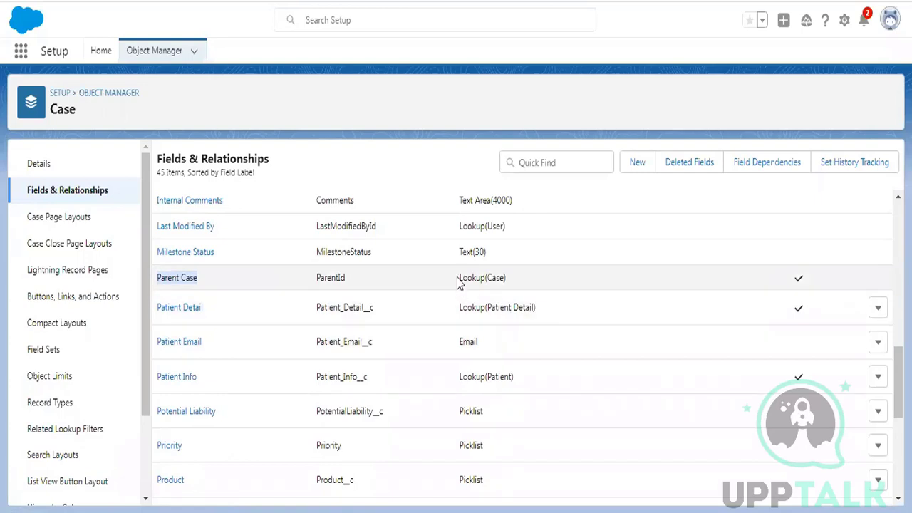
pyautogui.moveTo(459, 278); pyautogui.dragTo(507, 283)
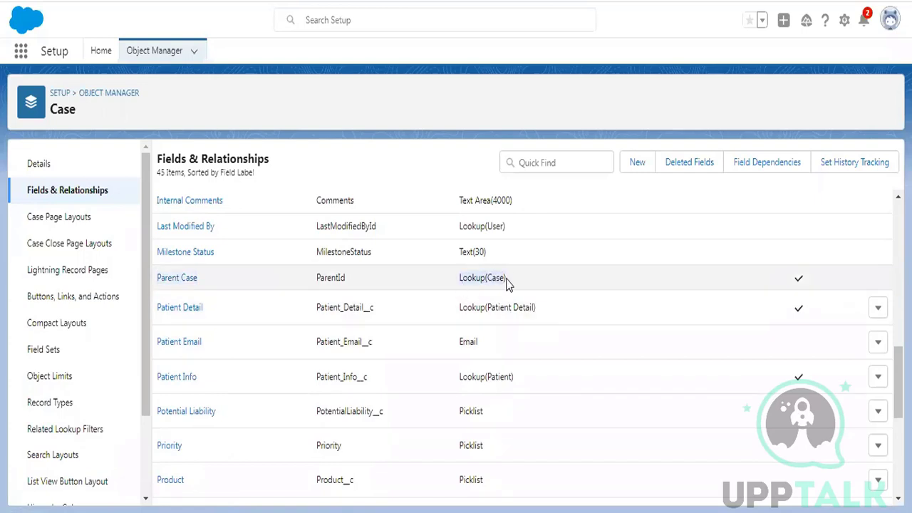